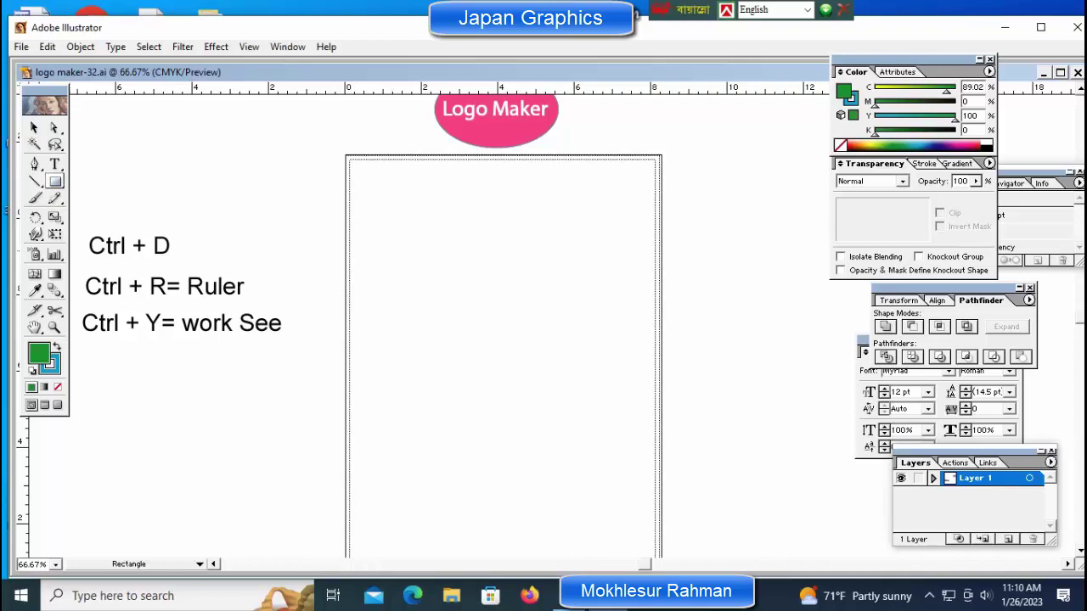
- Draw a green square near the top centre of the page, reselect it and show the Gradient panel
mouse_move(418, 219)
left_mouse_down()
mouse_move(521, 350)
mouse_move(580, 395)
mouse_move(582, 382)
left_mouse_up()
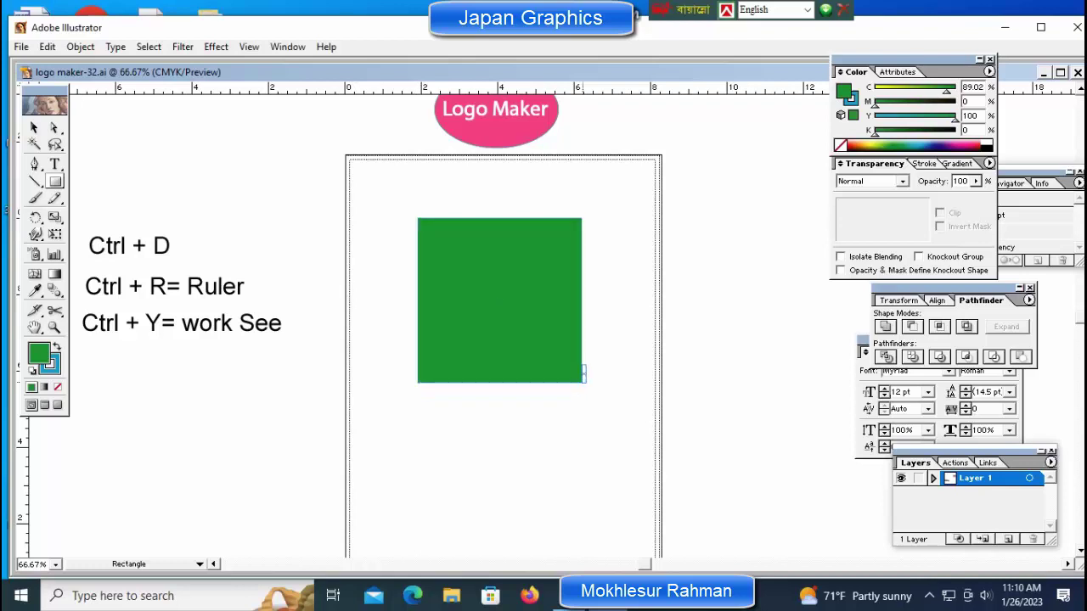
key("ctrl+shift+a")
key("m")
key("ctrl+a")
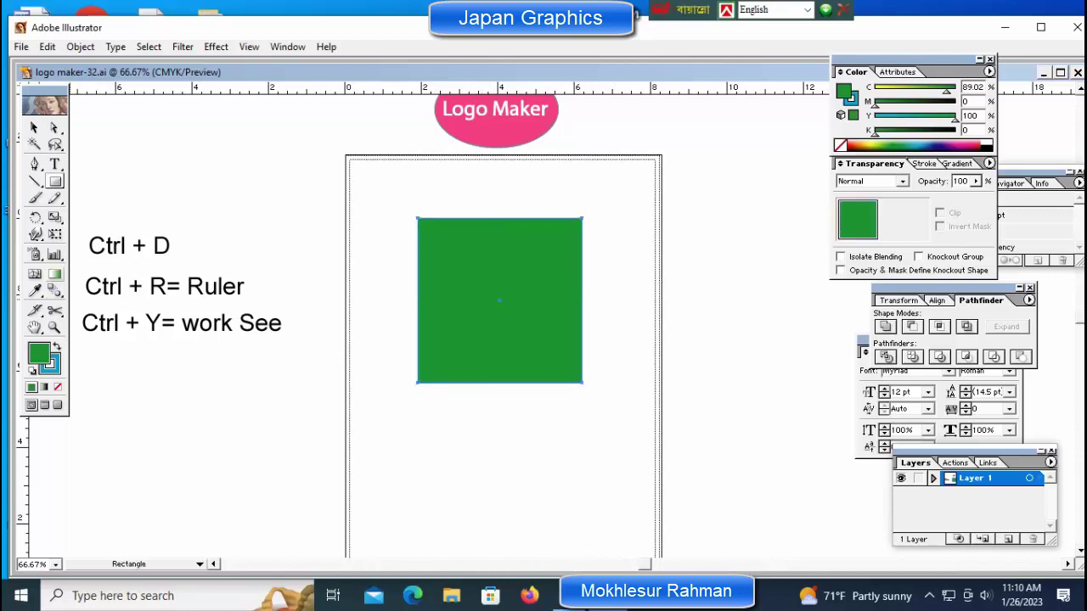
left_click(54, 273)
key("ctrl")
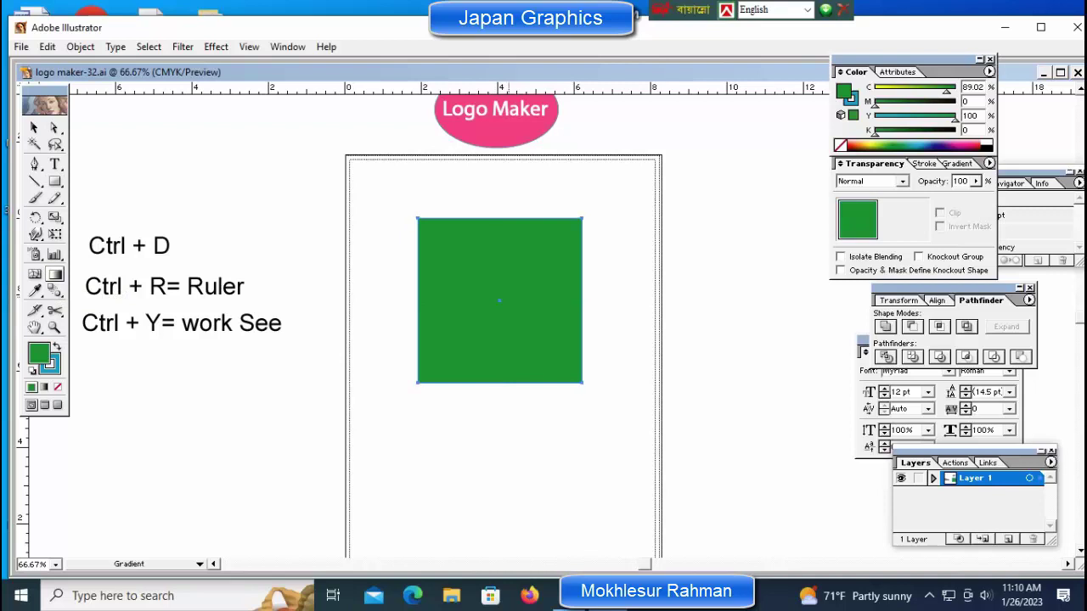
- Apply a white-to-black gradient to the square, add grey stops, and make the 25.84% stop mid grey
left_click(956, 163)
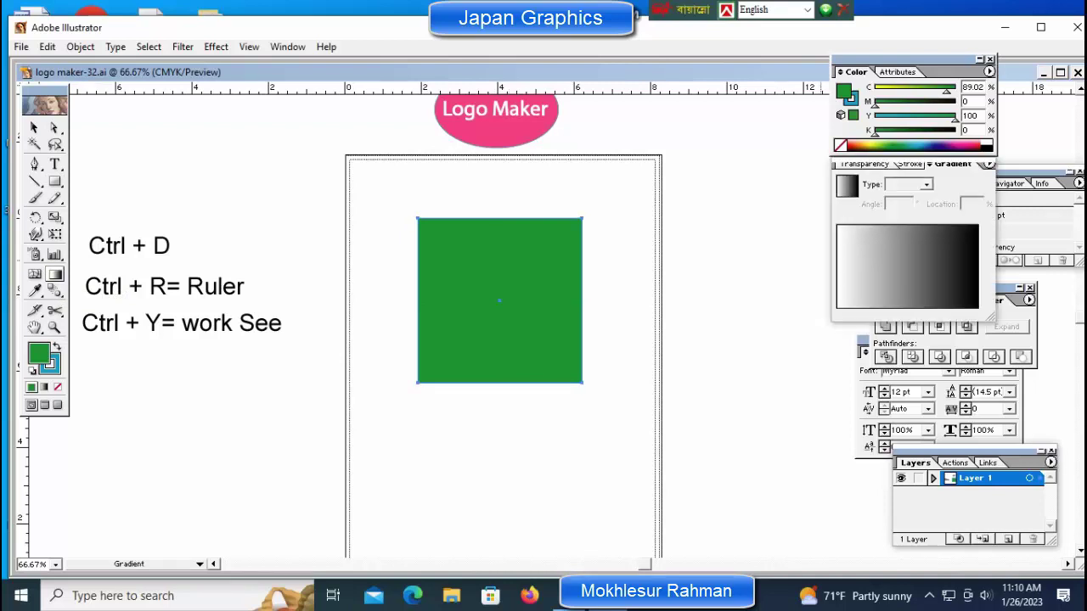
key("period")
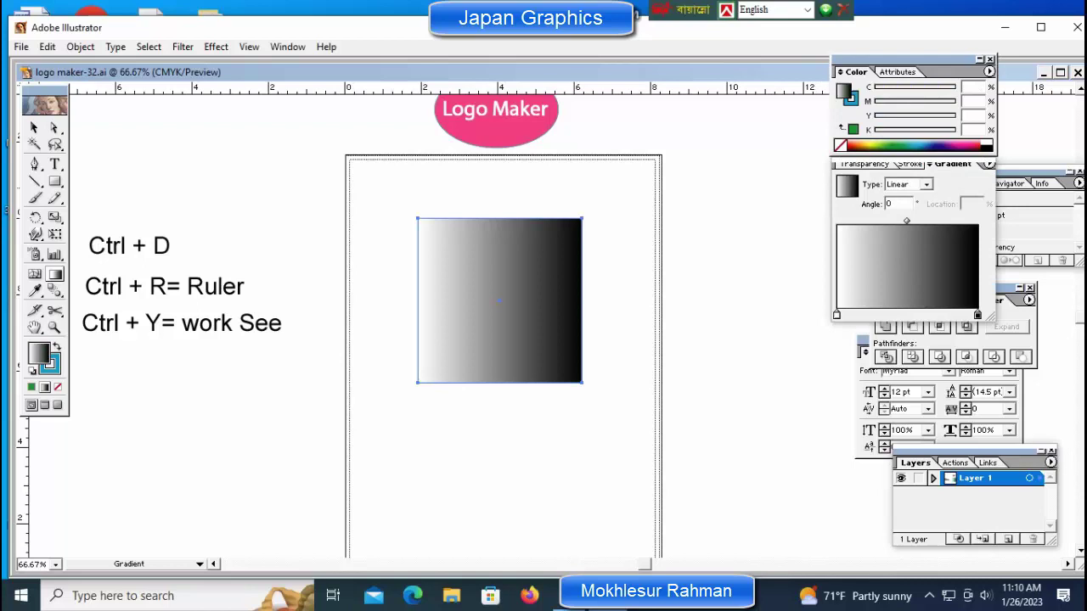
left_click(912, 315)
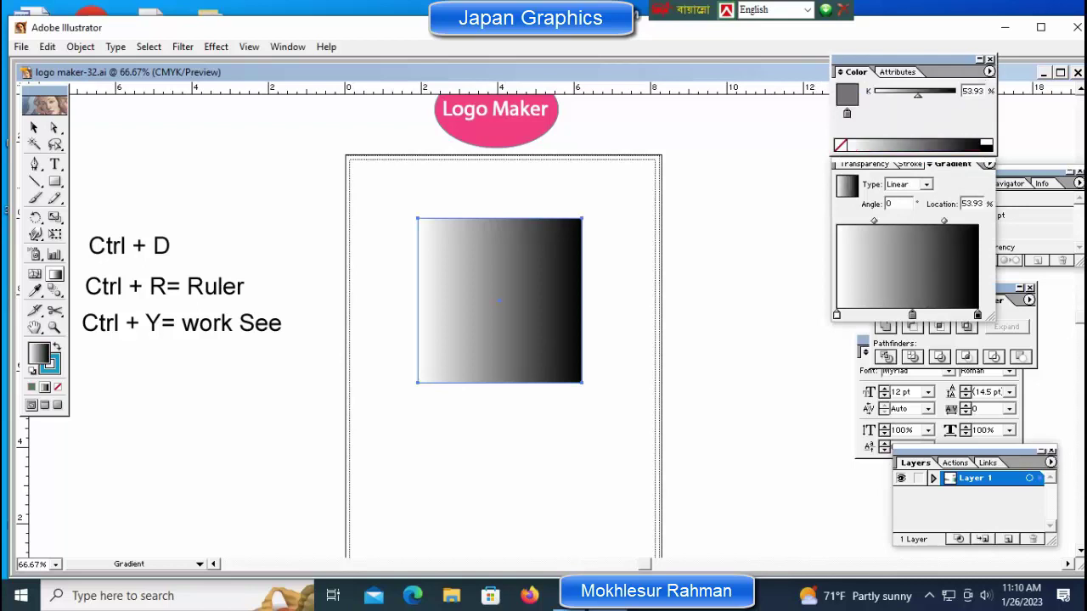
mouse_move(912, 315)
left_mouse_down()
mouse_move(871, 315)
mouse_move(923, 315)
left_mouse_up()
left_click(917, 315)
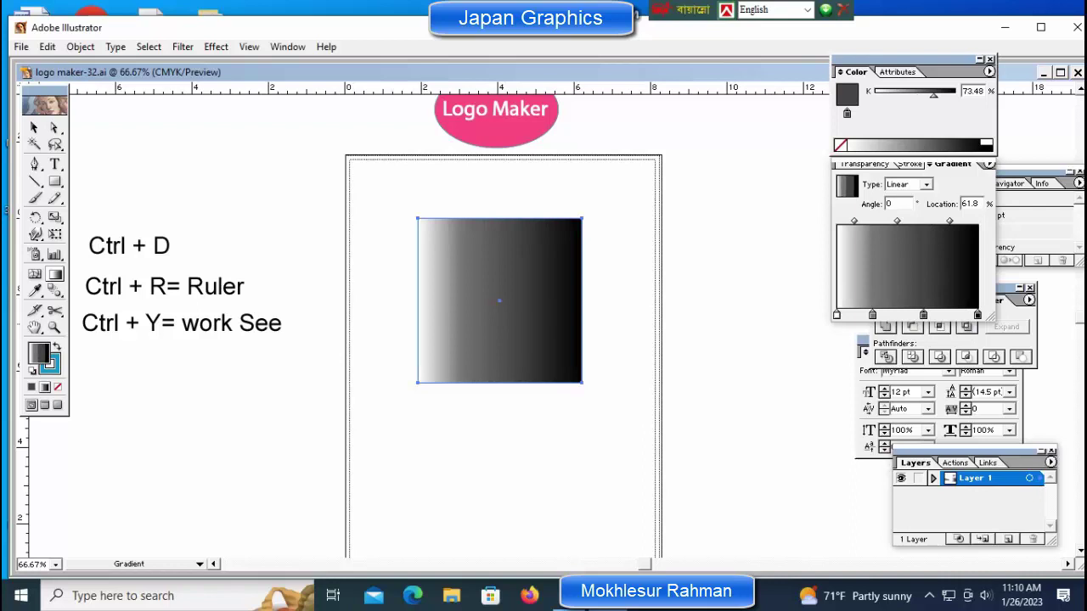
left_click(872, 315)
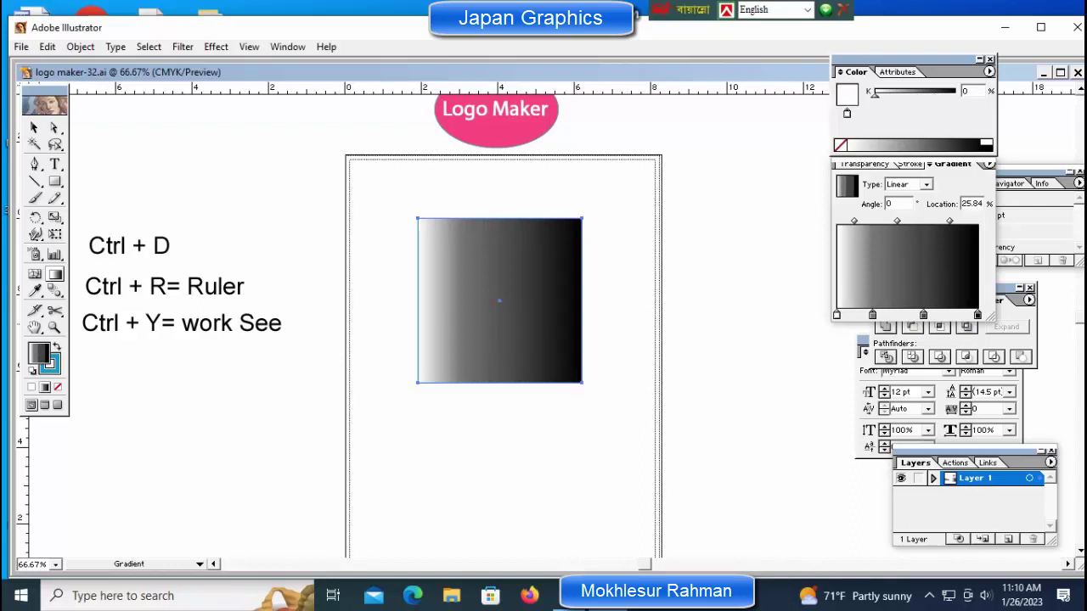
left_click_drag(875, 94, 917, 93)
- Change the gradient type to Radial and add another stop at 43.82%
left_click(908, 184)
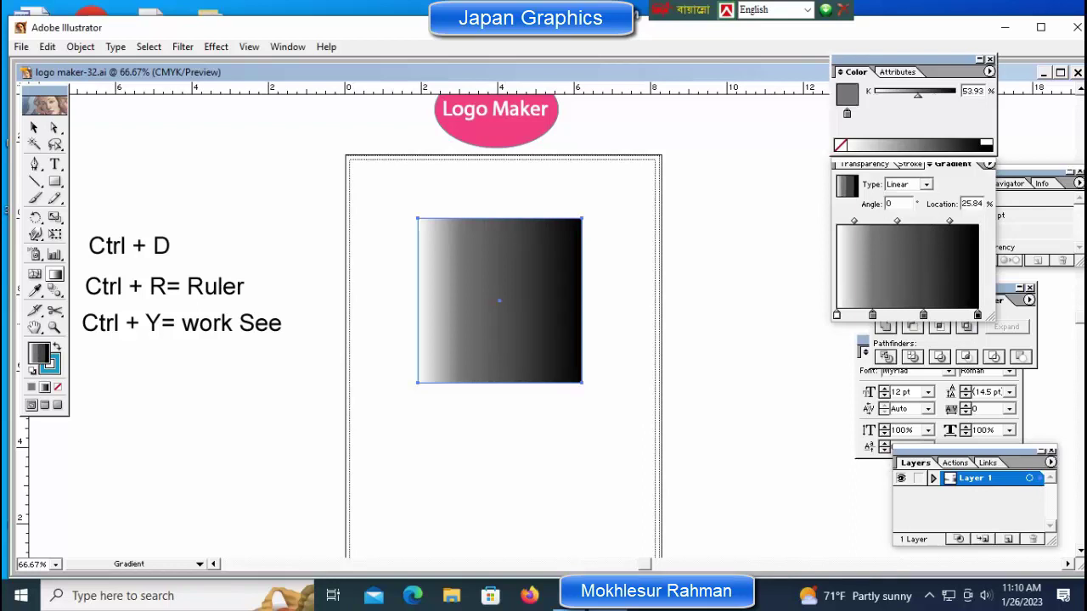
left_click(898, 208)
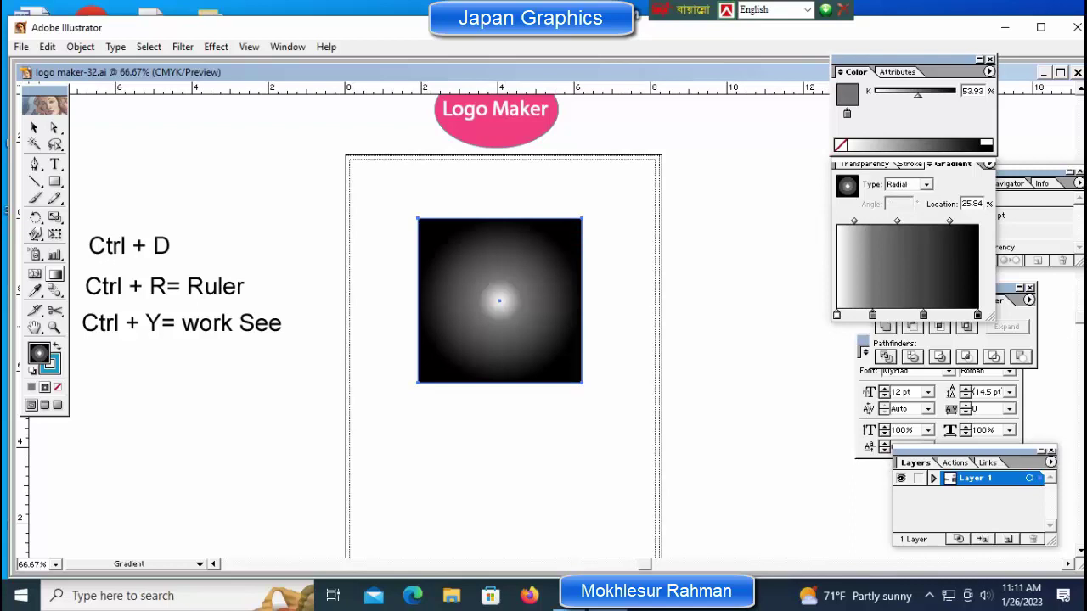
left_click(876, 315)
left_click_drag(876, 315, 897, 315)
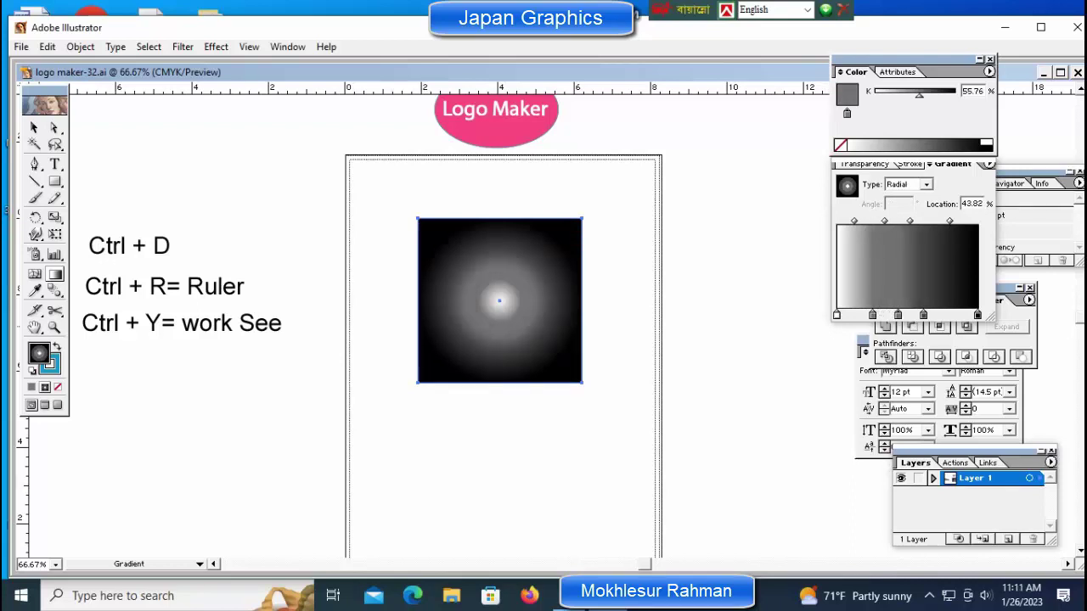
left_click(988, 71)
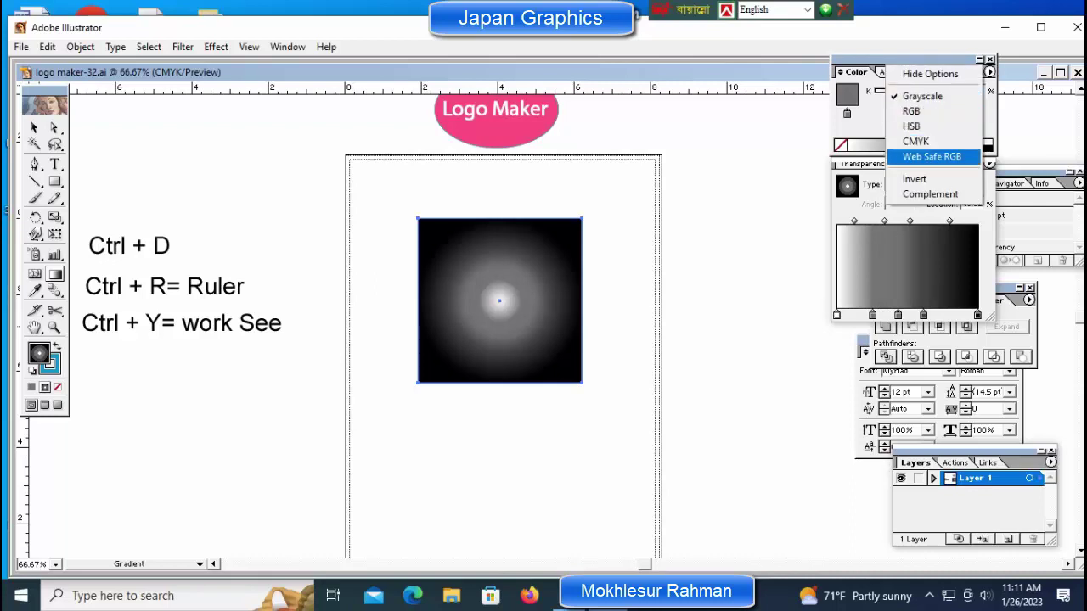
- Using Web Safe RGB, colour the selected stop green and the 25.84% stop yellow
left_click(932, 157)
left_click(891, 148)
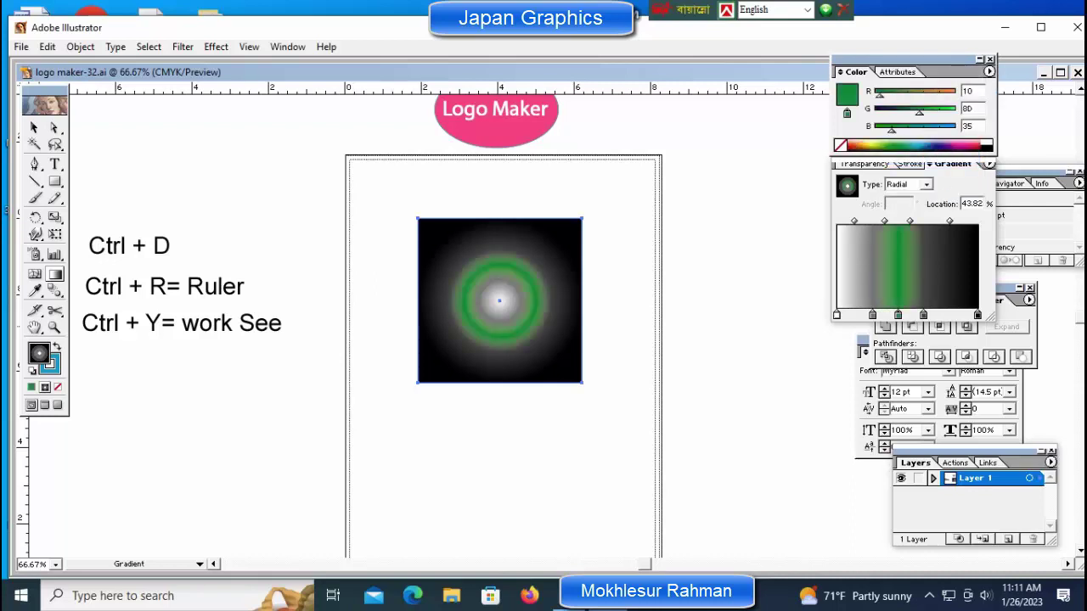
left_click(872, 315)
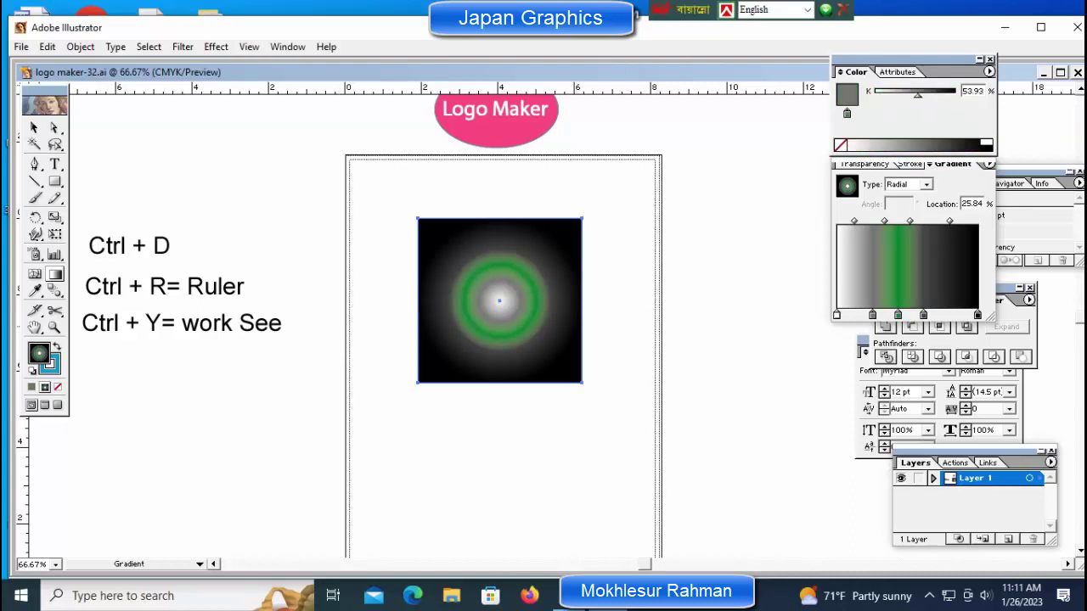
left_click(989, 71)
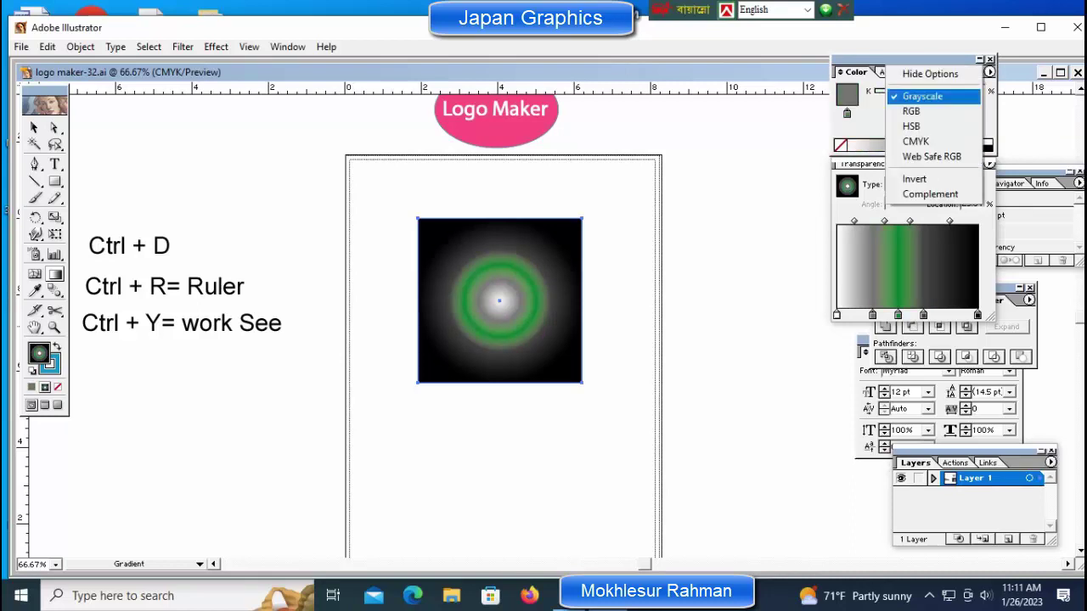
left_click(931, 154)
left_click(868, 145)
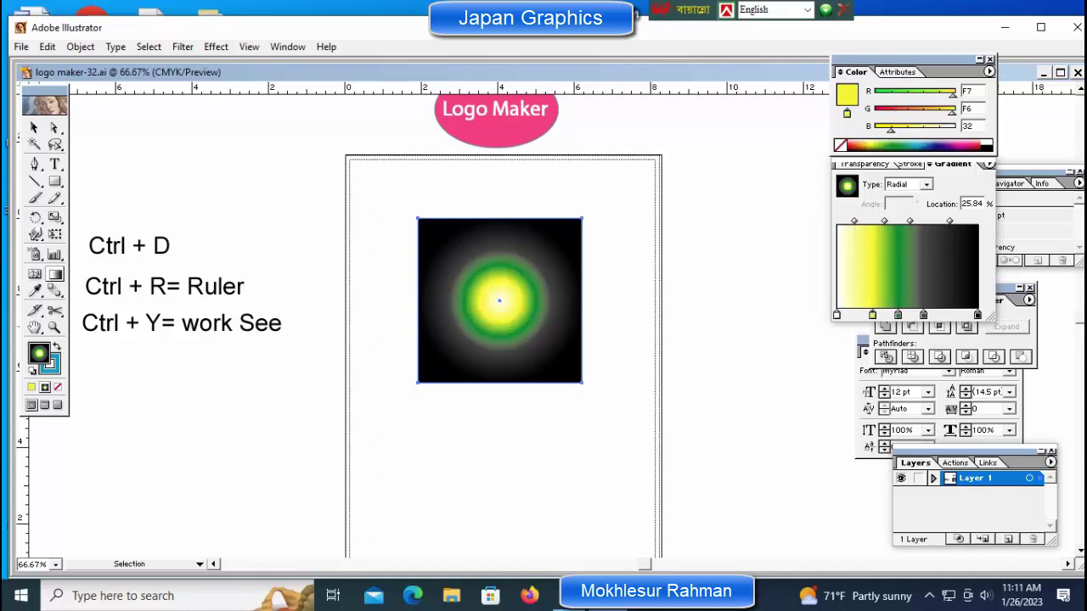
- Make the 61.8% stop red and the 100% end stop orange, then deselect
left_click(923, 315)
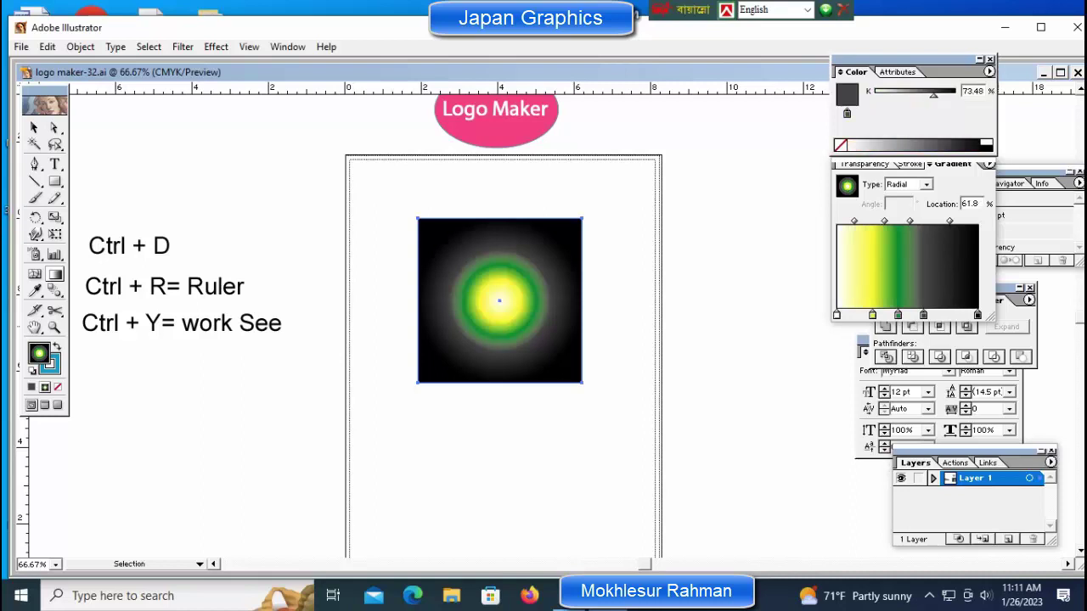
left_click(989, 72)
left_click(931, 156)
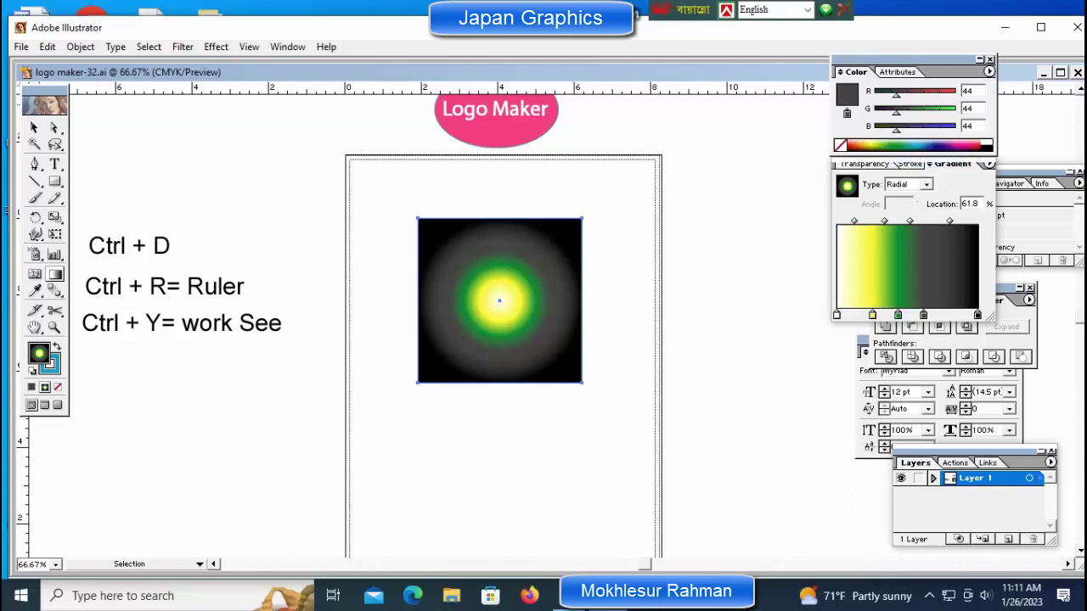
left_click(849, 147)
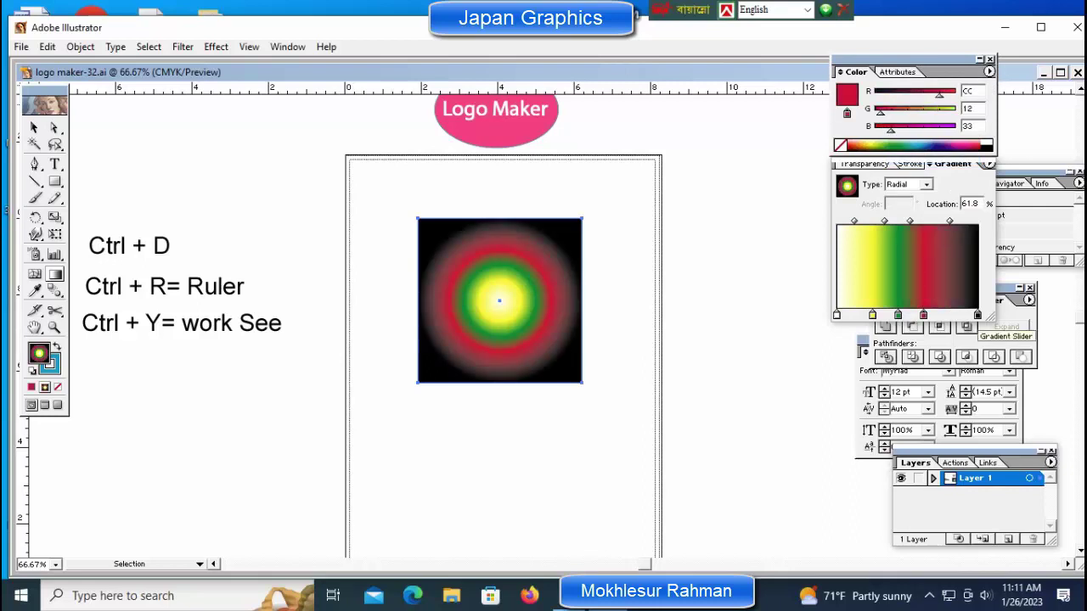
left_click(977, 315)
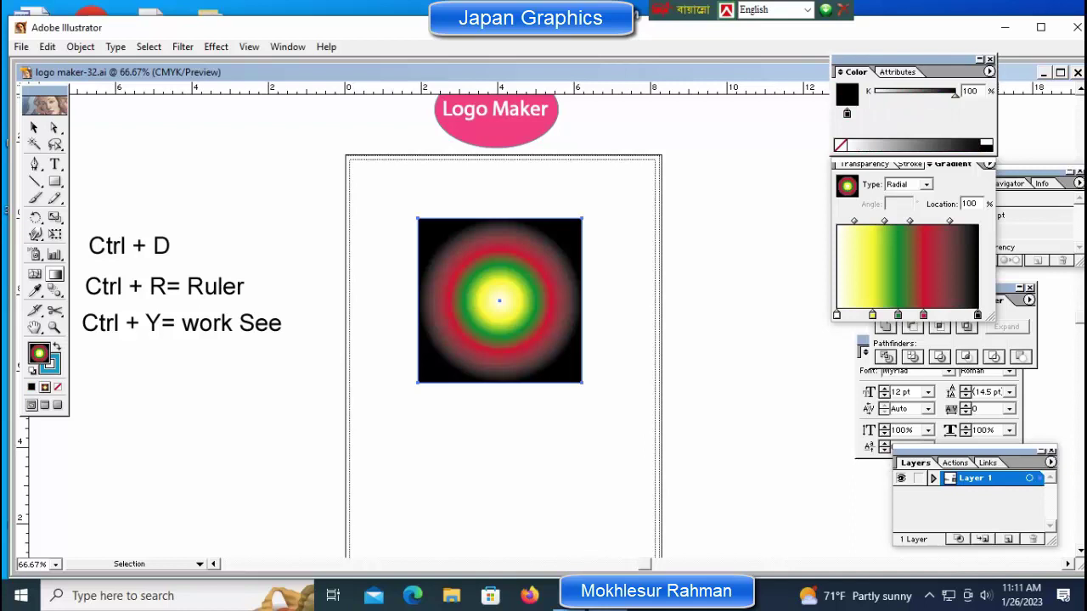
left_click(989, 71)
left_click(932, 141)
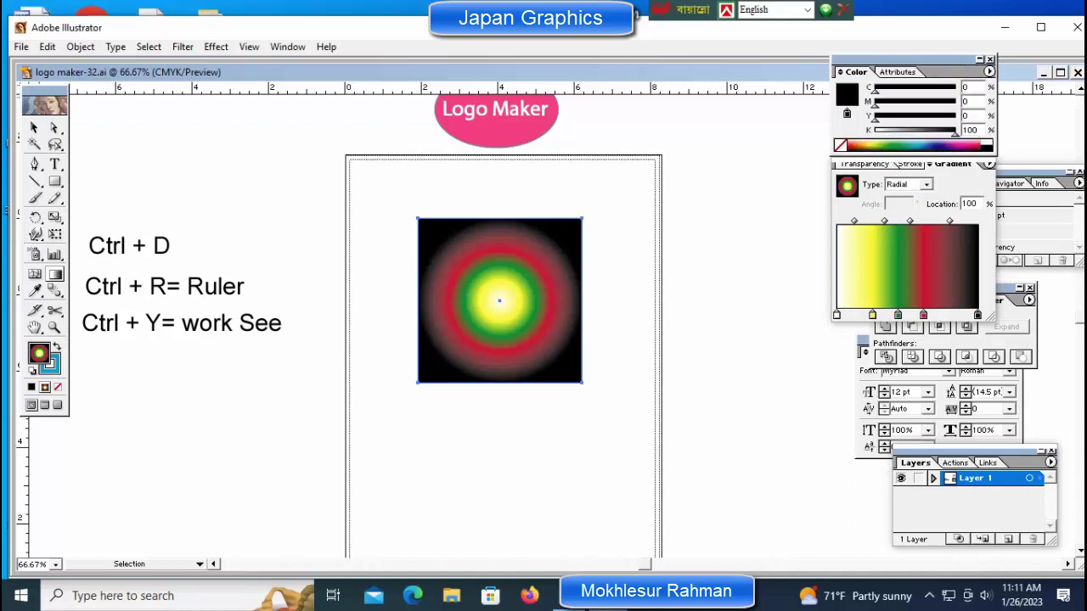
left_click(870, 145)
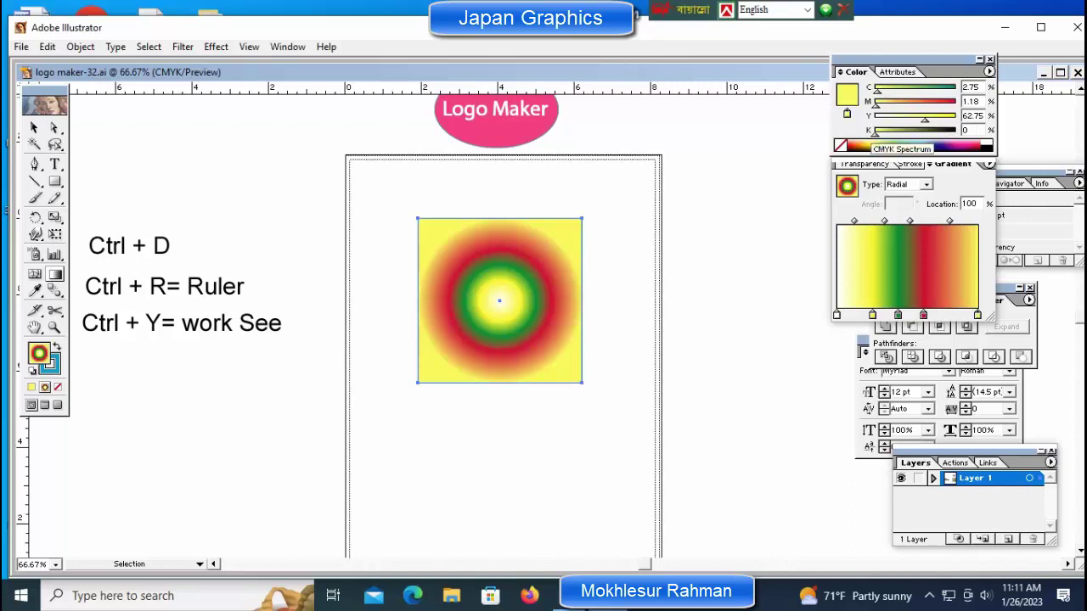
left_click(857, 145)
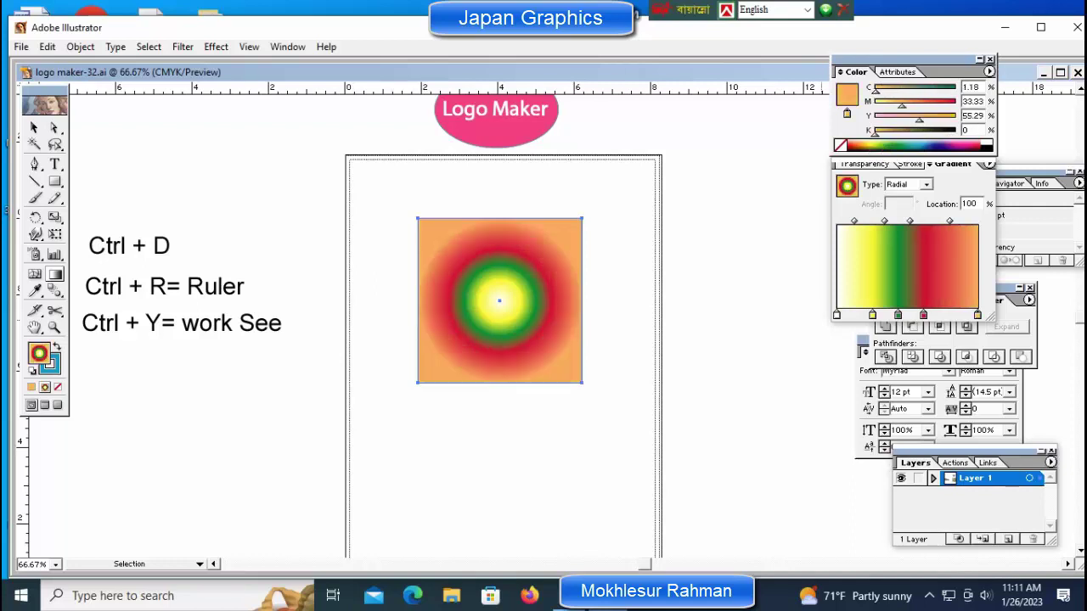
key("ctrl+shift+a")
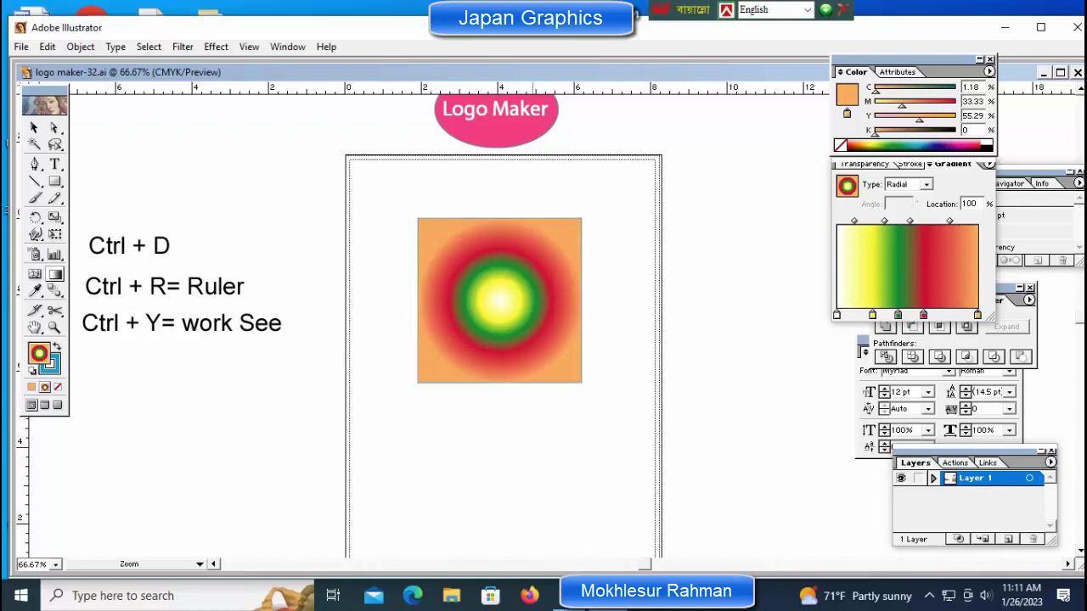
- Resize the gradient square about its centre and nudge it into place near the top of the page
key("ctrl+plus")
key("ctrl+plus")
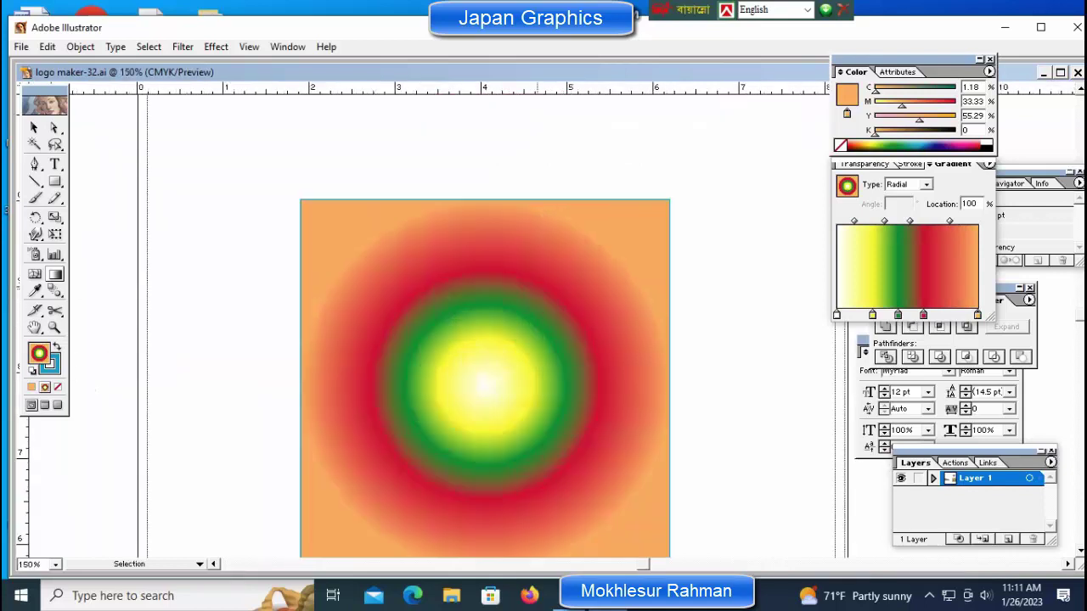
key("ctrl+minus")
key("ctrl+minus")
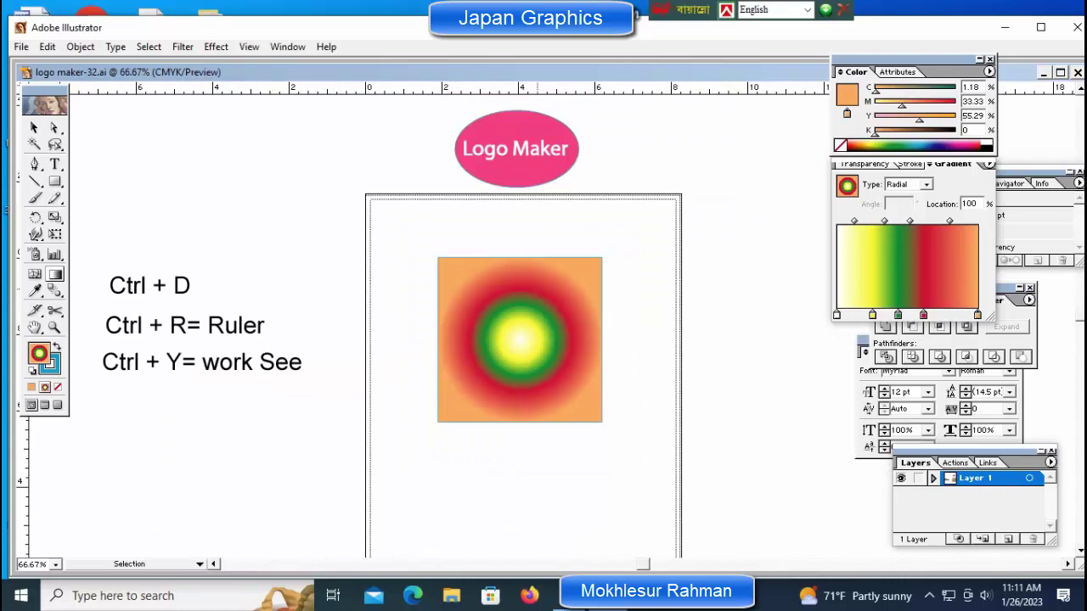
left_click_drag(520, 340, 518, 313)
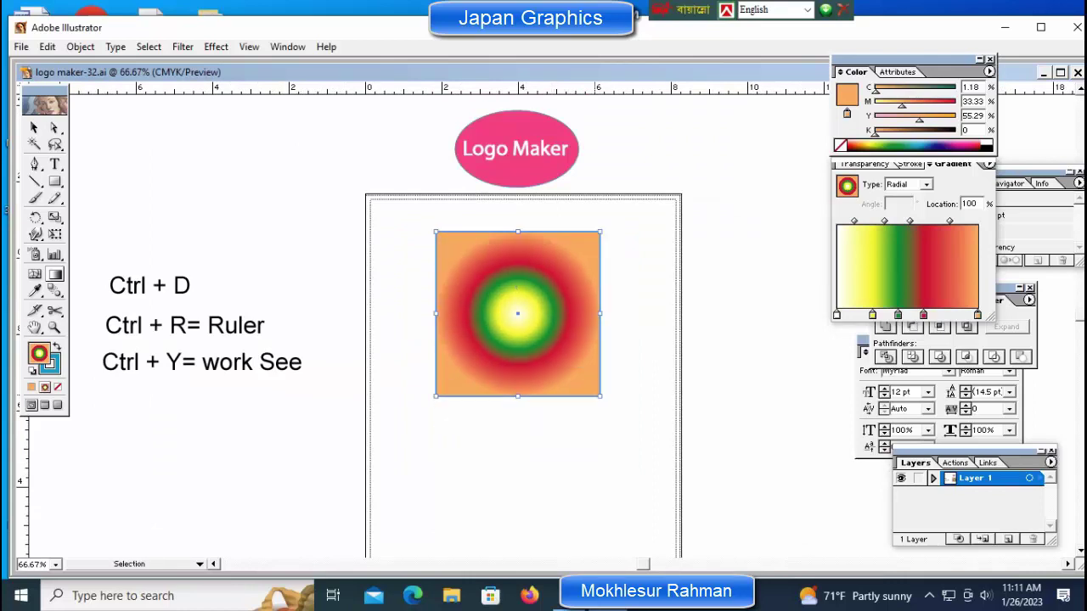
mouse_move(600, 395)
left_mouse_down()
mouse_move(629, 424)
mouse_move(595, 391)
left_mouse_up()
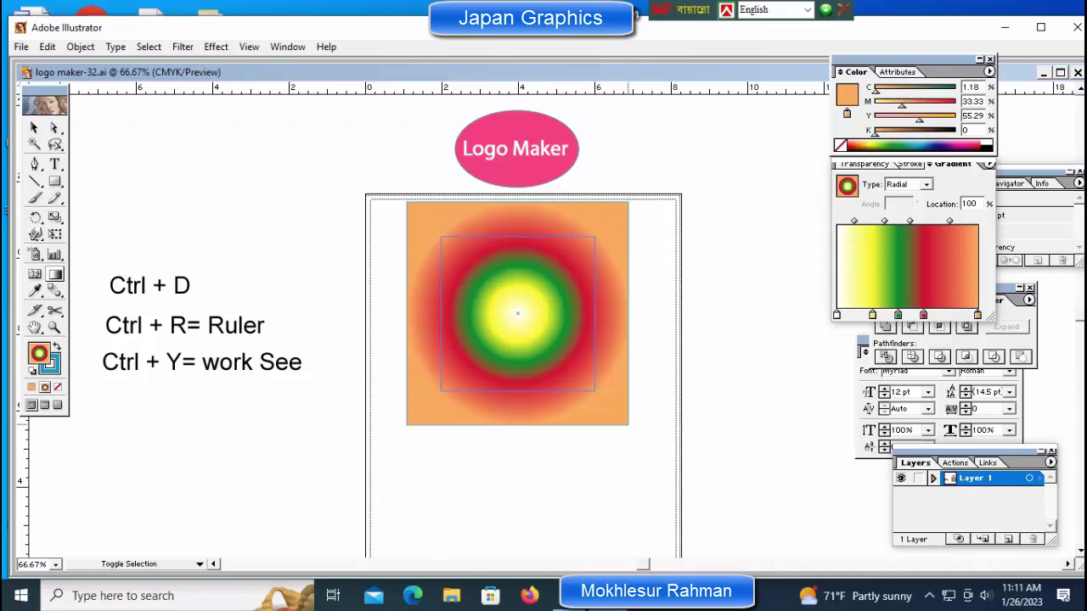
left_click_drag(517, 313, 517, 323)
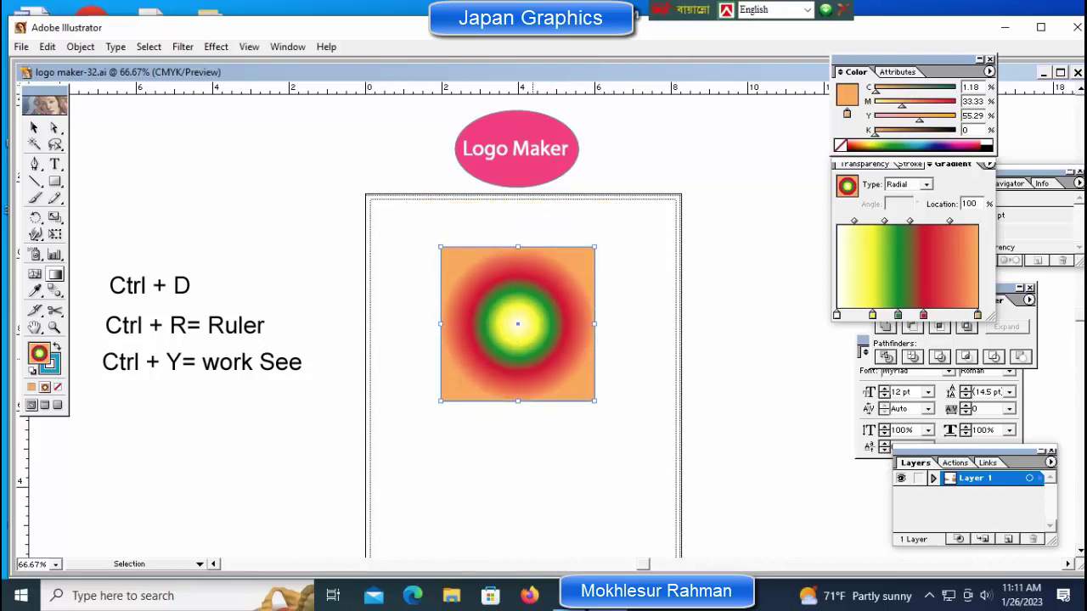
left_click_drag(517, 323, 511, 326)
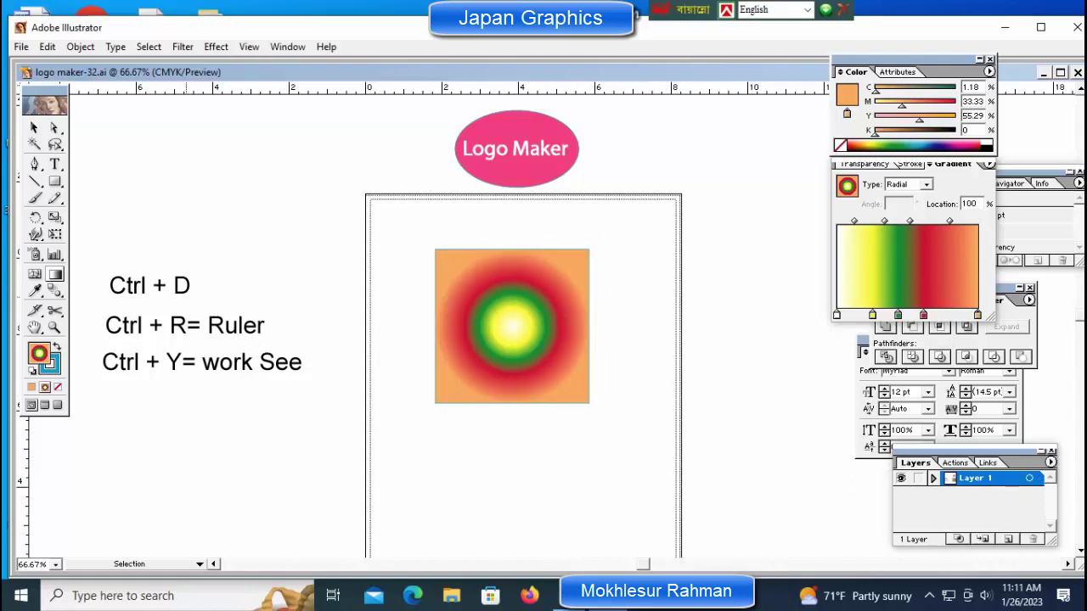
left_click_drag(511, 326, 519, 326)
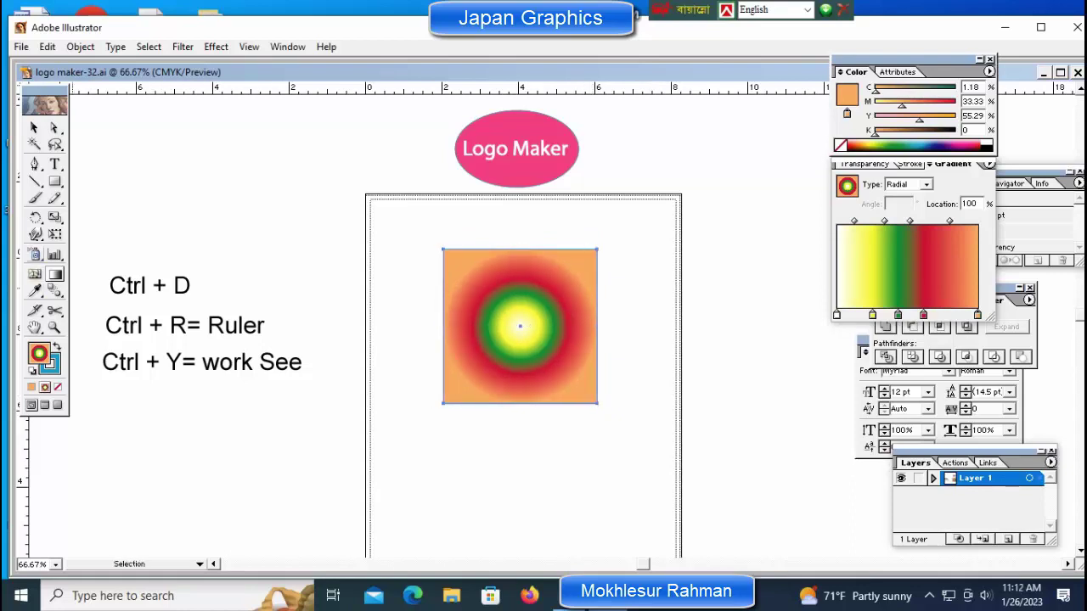
left_click(34, 235)
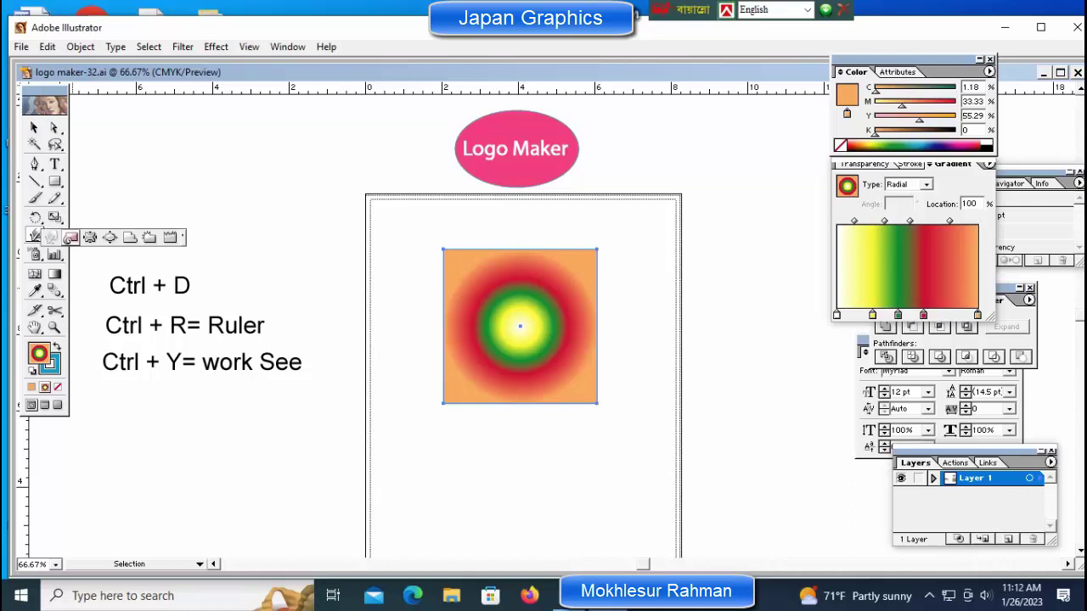
- Use the Crystallize tool to add spikes to all four corners of the gradient square
left_click_drag(35, 236, 149, 237)
left_click_drag(454, 246, 449, 252)
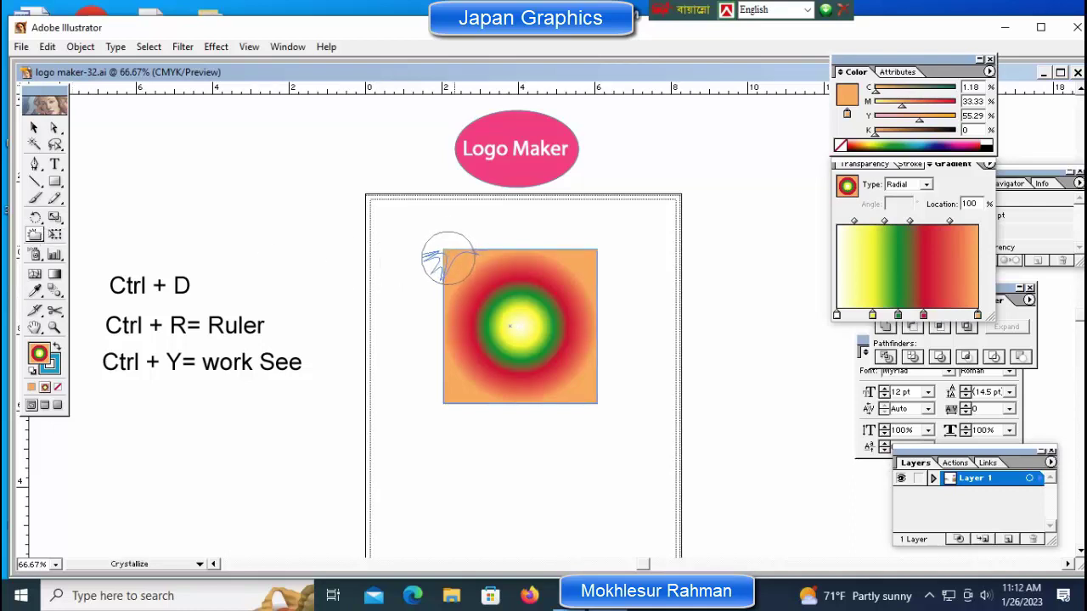
left_click_drag(449, 253, 441, 284)
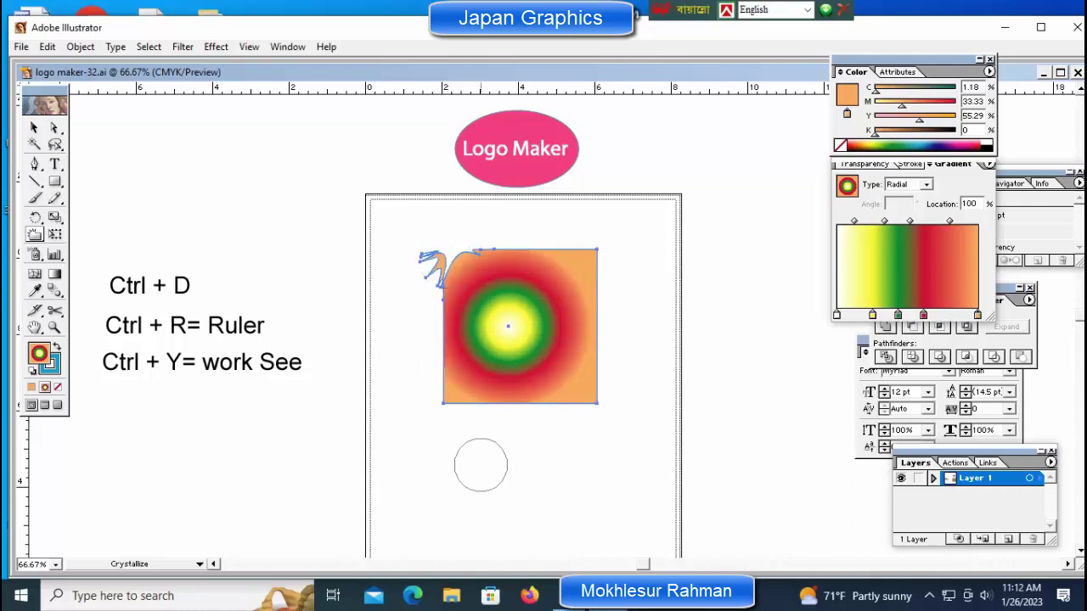
left_click_drag(444, 403, 443, 396)
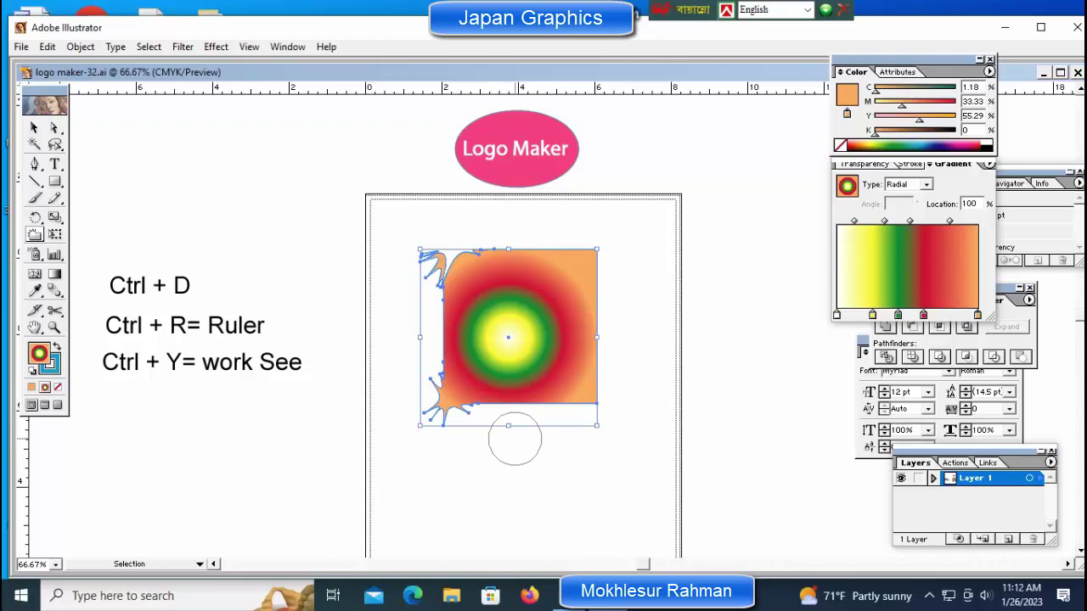
key("ctrl+z")
key("ctrl+z")
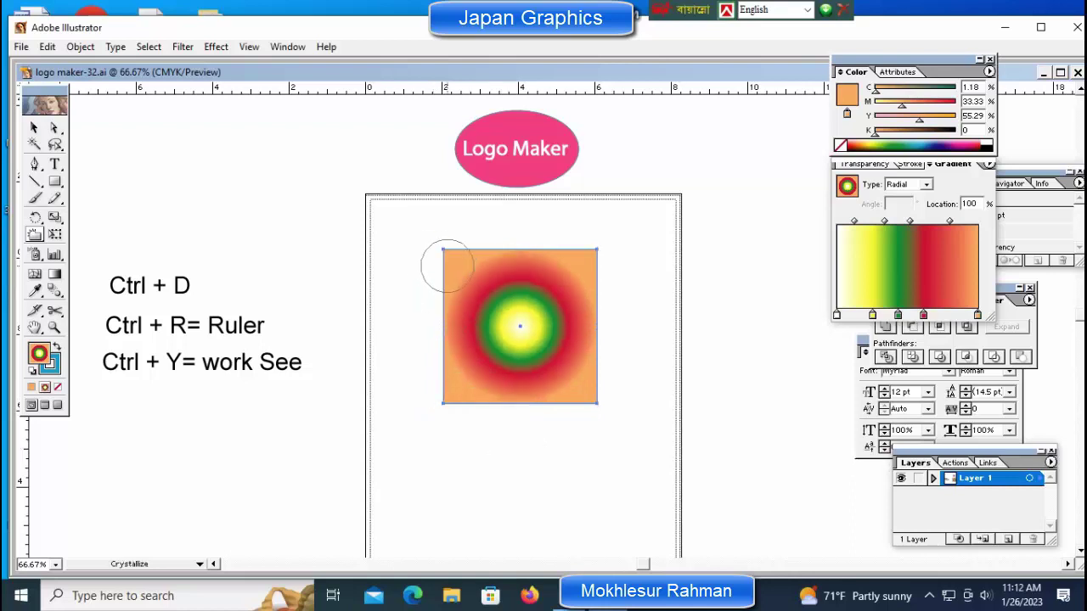
left_click_drag(447, 267, 449, 265)
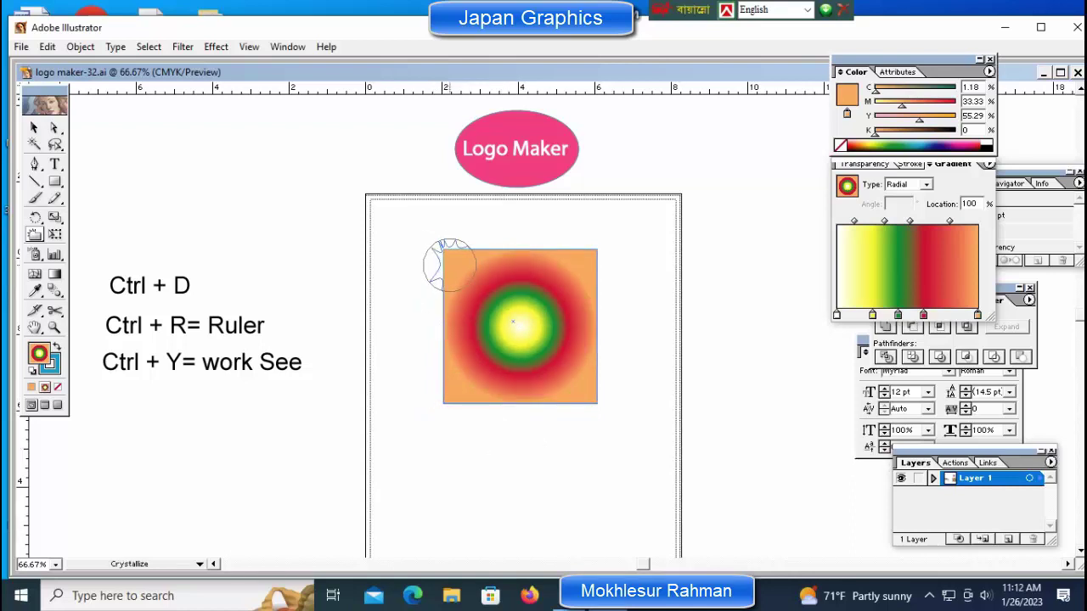
left_click_drag(449, 397, 450, 399)
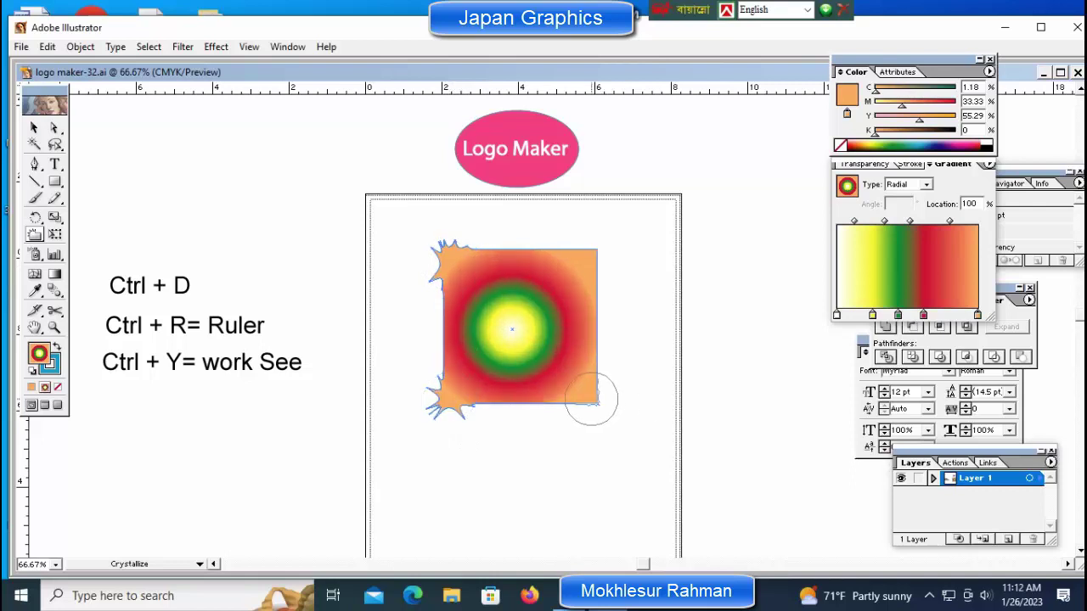
left_click_drag(592, 398, 593, 399)
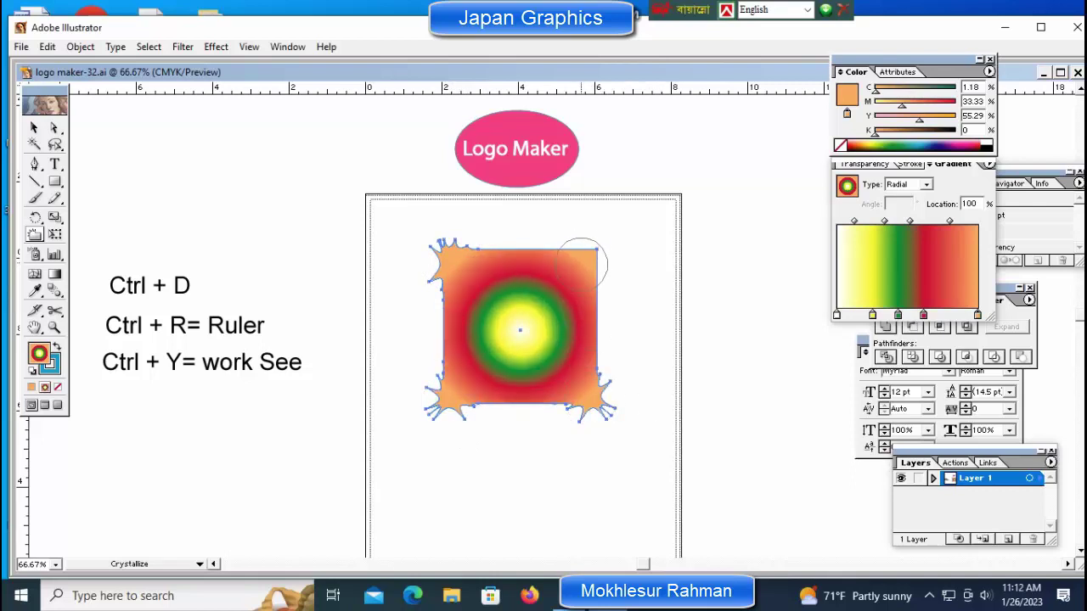
left_click_drag(584, 256, 584, 256)
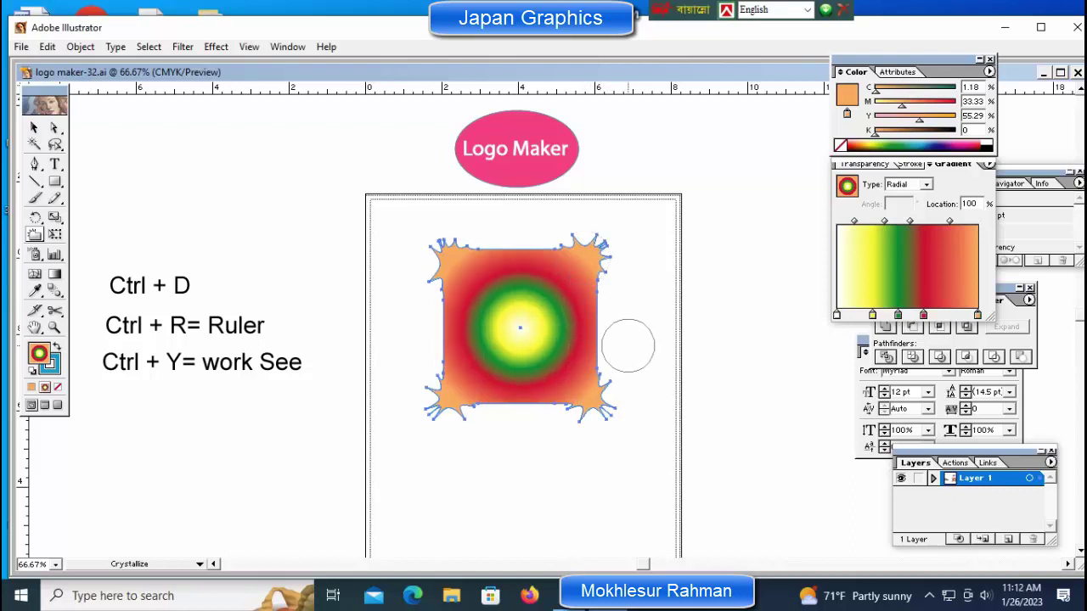
left_click(34, 235)
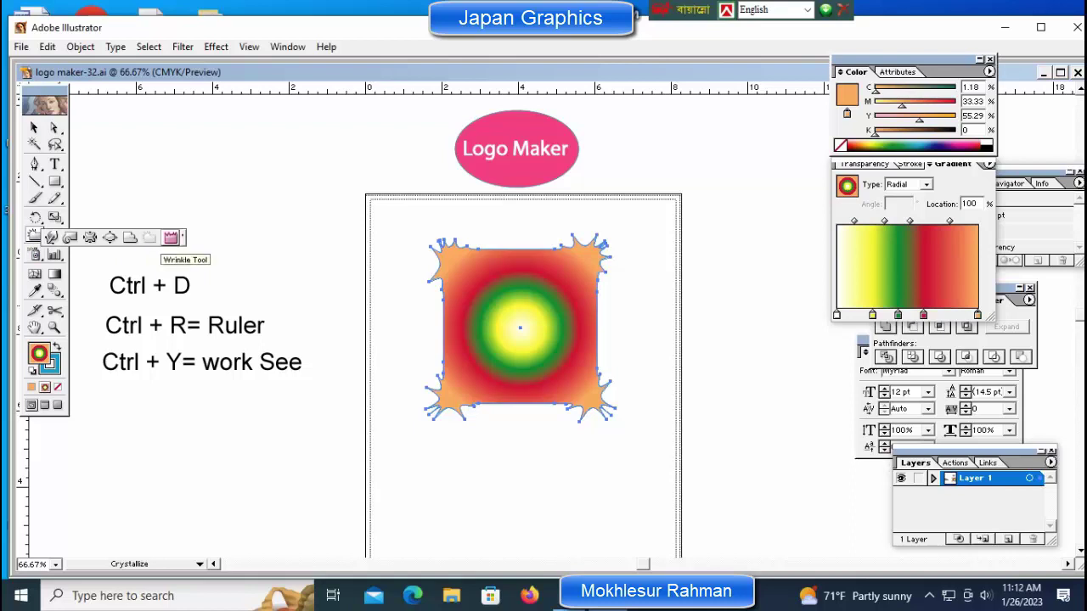
- Brush the Wrinkle tool along the shape's top and left edges to make them ragged
left_click(169, 237)
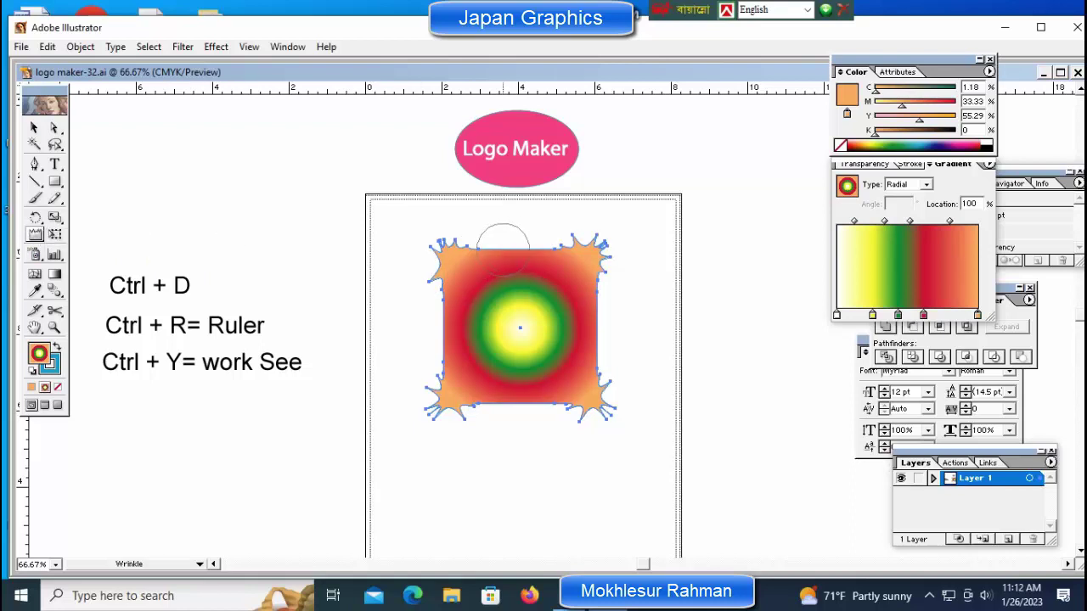
left_click_drag(503, 250, 504, 250)
left_click_drag(503, 248, 541, 247)
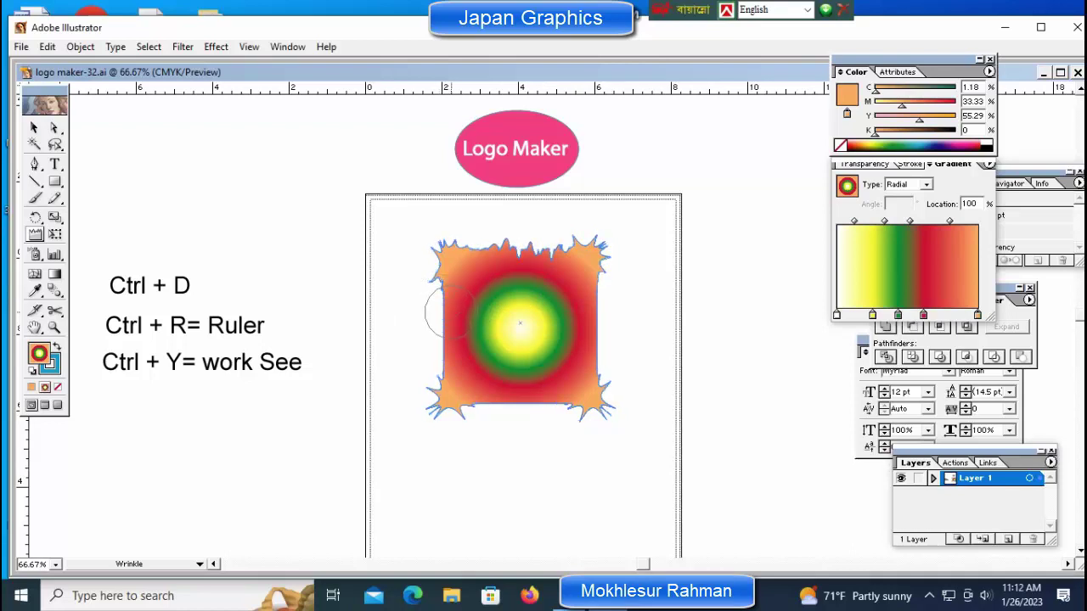
left_click_drag(448, 313, 443, 312)
key("v")
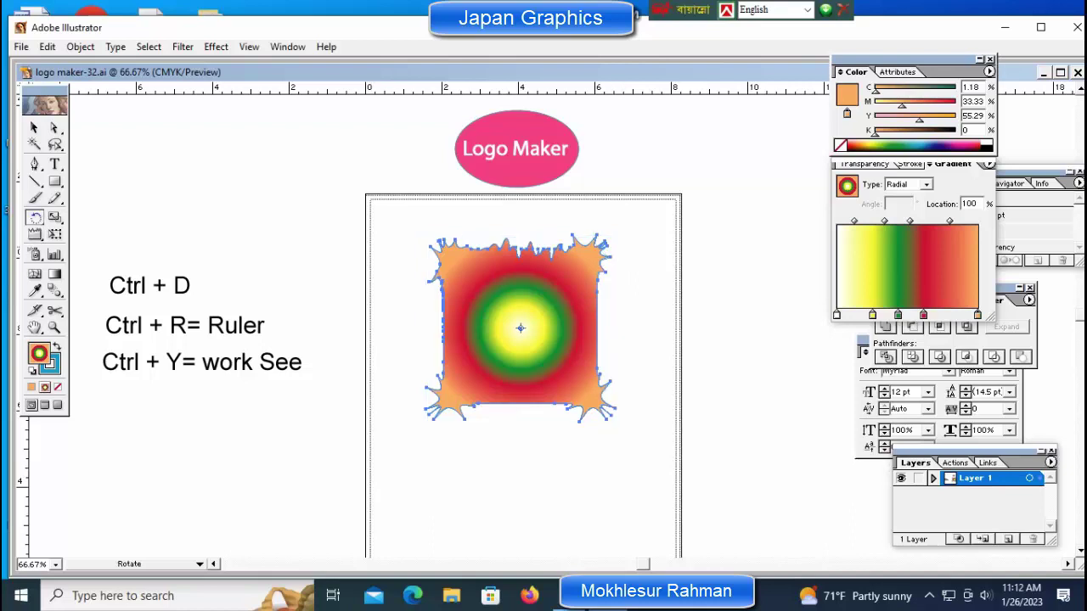
- Rotate the shape 90° and wrinkle its new top edge
double_click(35, 218)
type("90")
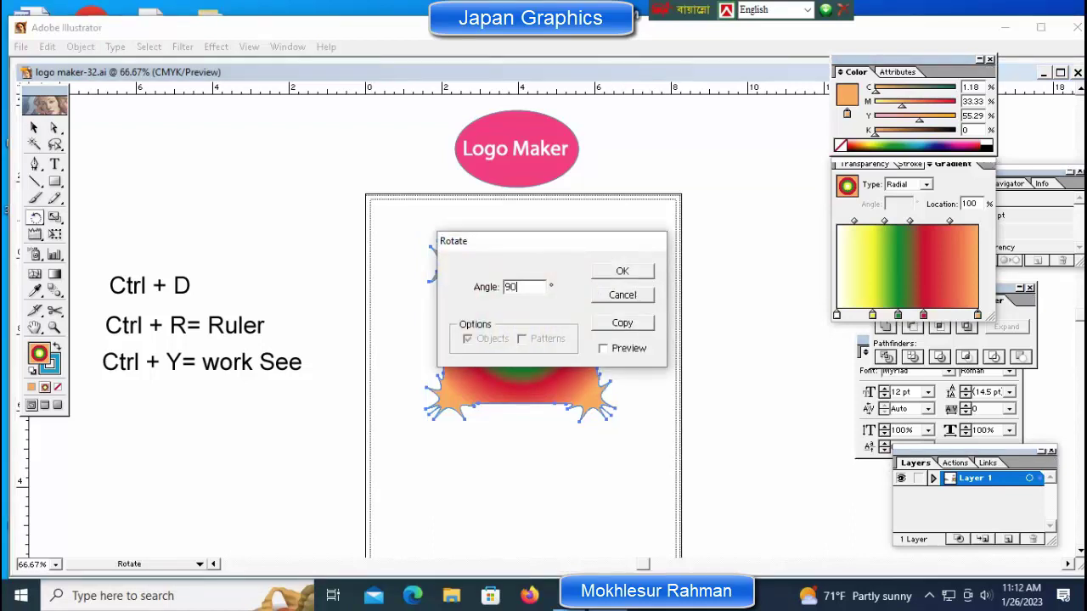
key("Return")
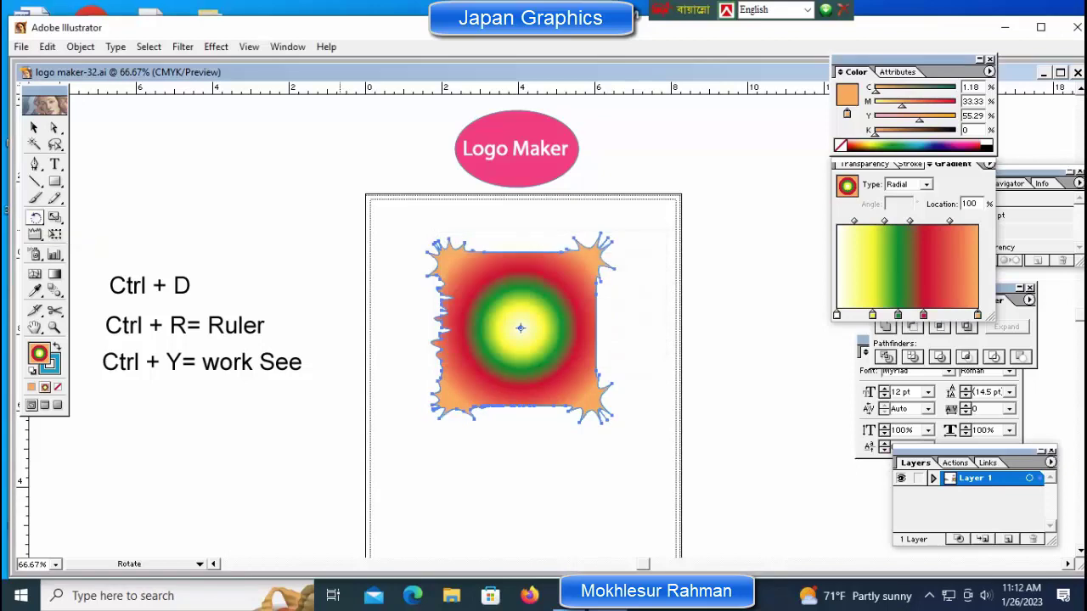
left_click(35, 234)
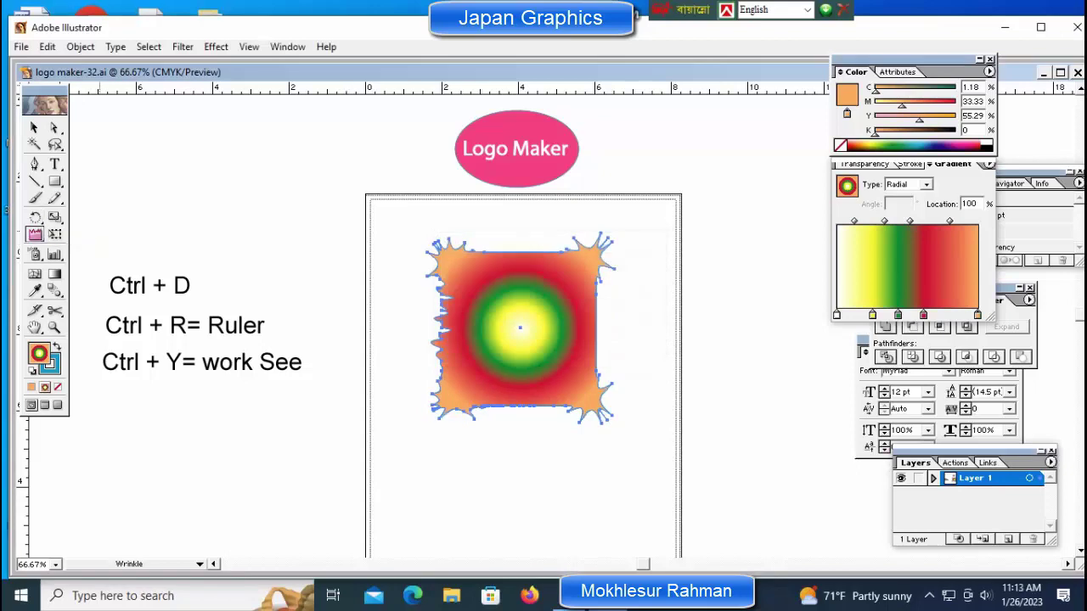
left_click_drag(480, 244, 480, 246)
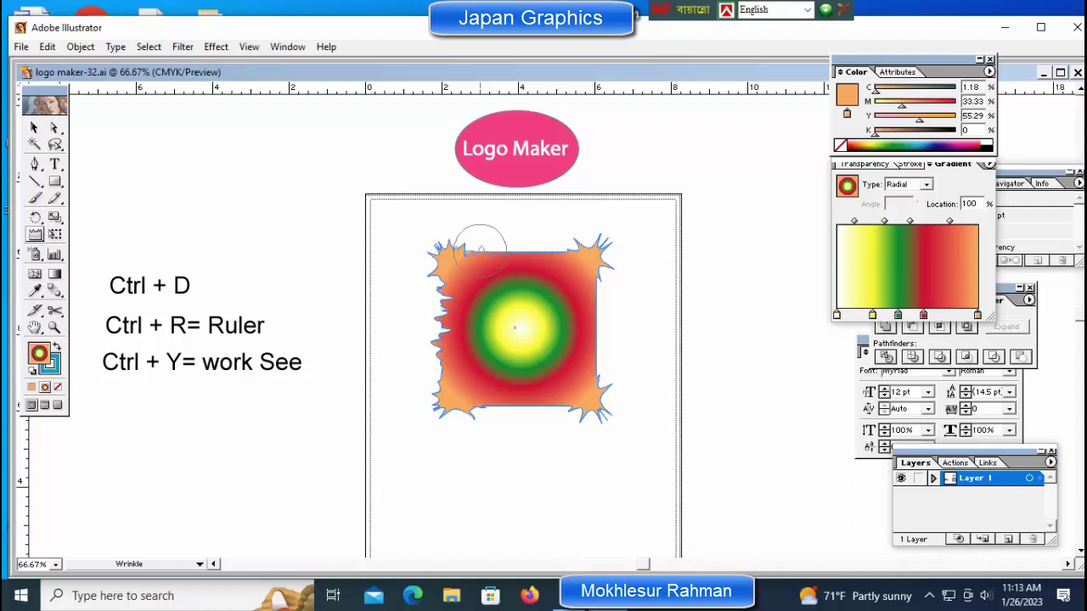
left_click_drag(481, 252, 521, 244)
left_click_drag(520, 253, 566, 252)
key("v")
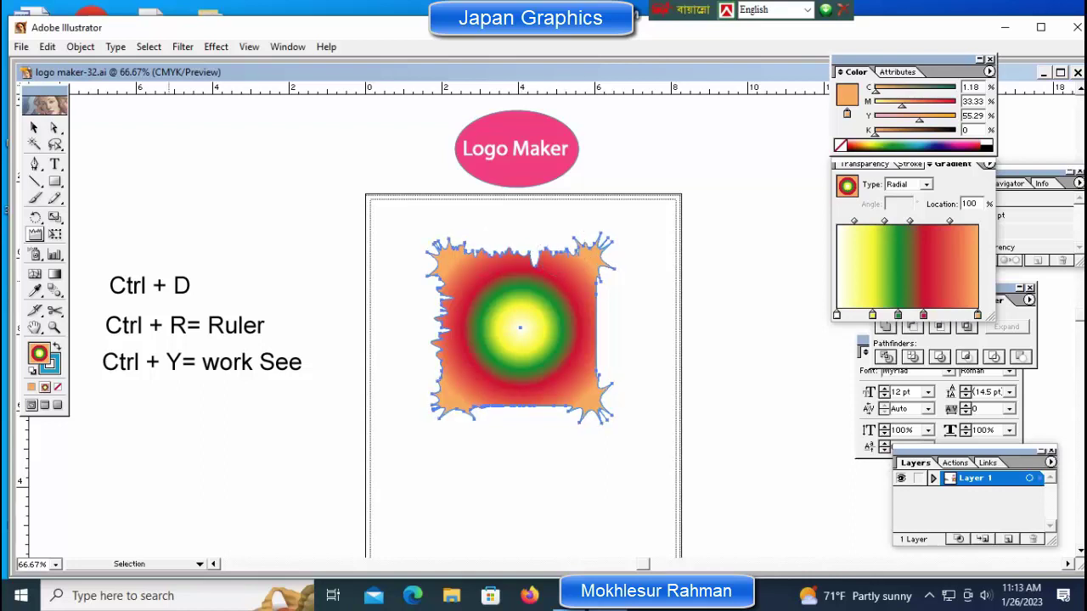
- Rotate it another 90° and wrinkle the next top edge as well
left_click(35, 217)
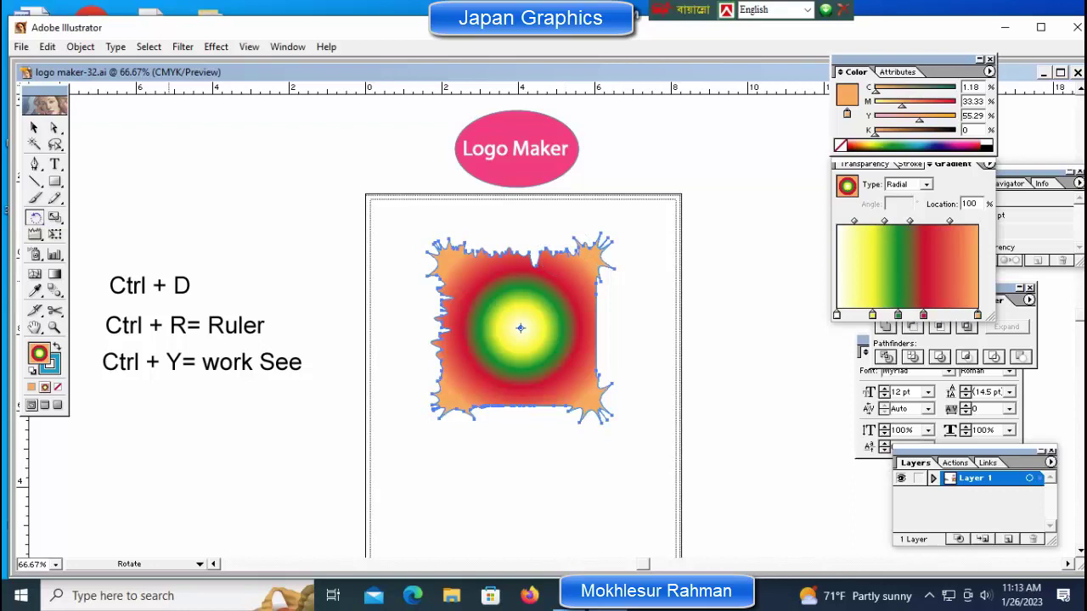
double_click(35, 217)
key("Return")
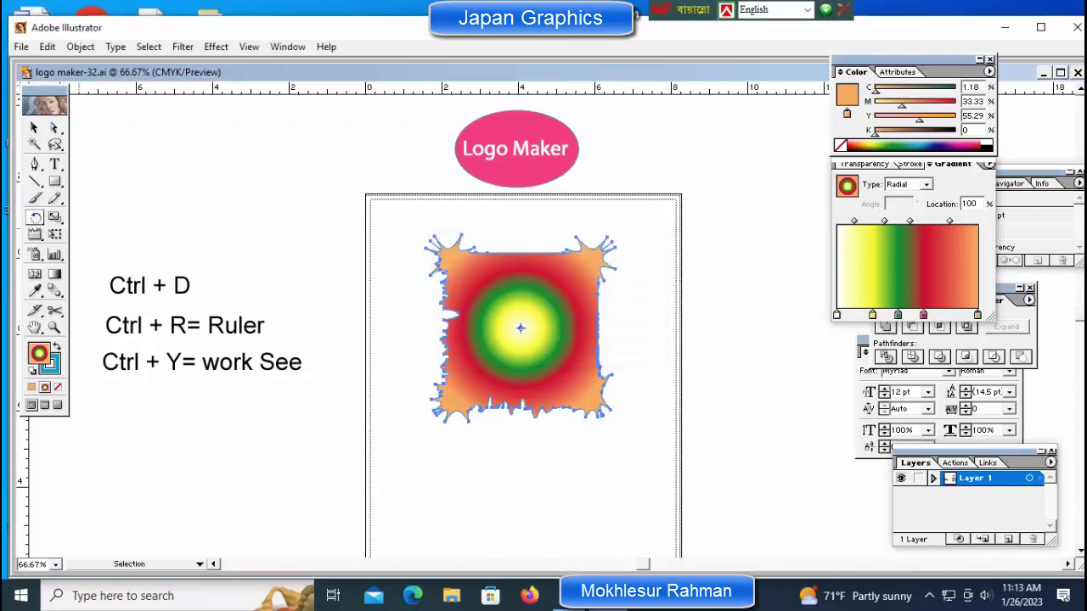
left_click(34, 234)
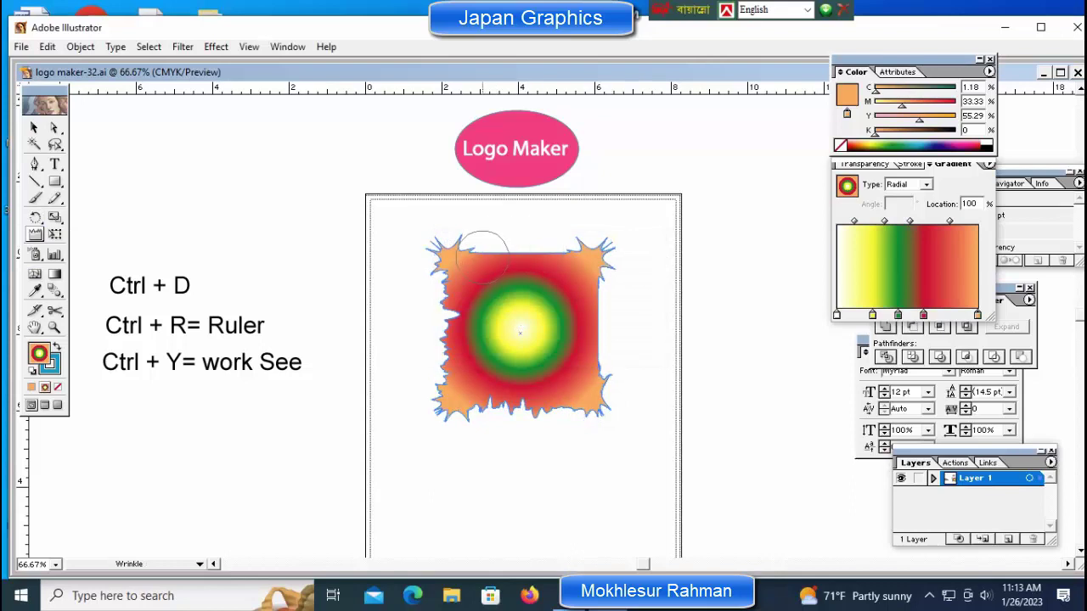
left_click_drag(484, 243, 563, 250)
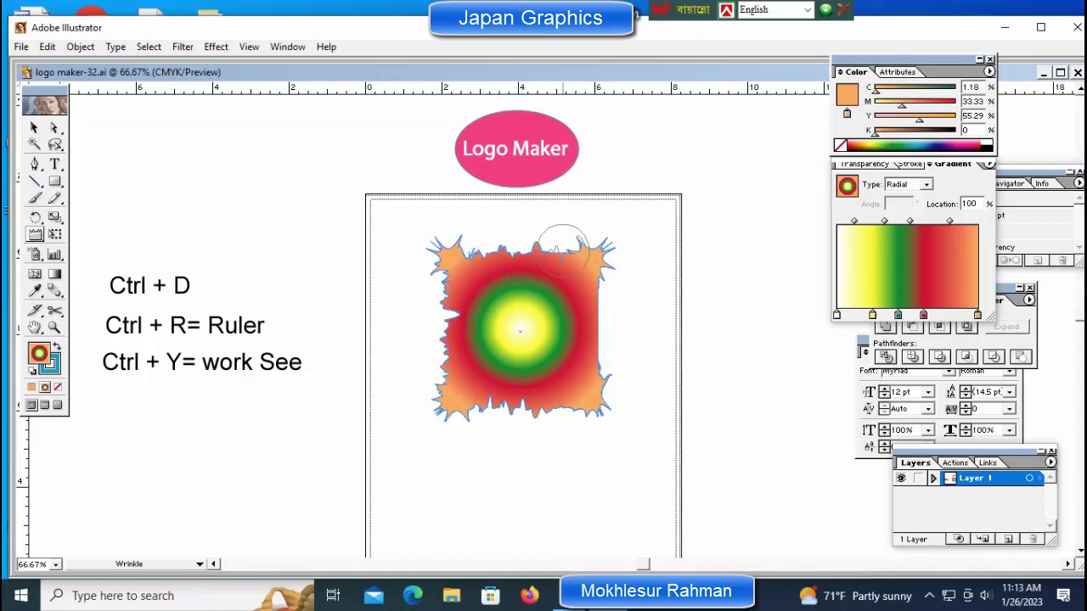
left_click_drag(562, 250, 562, 249)
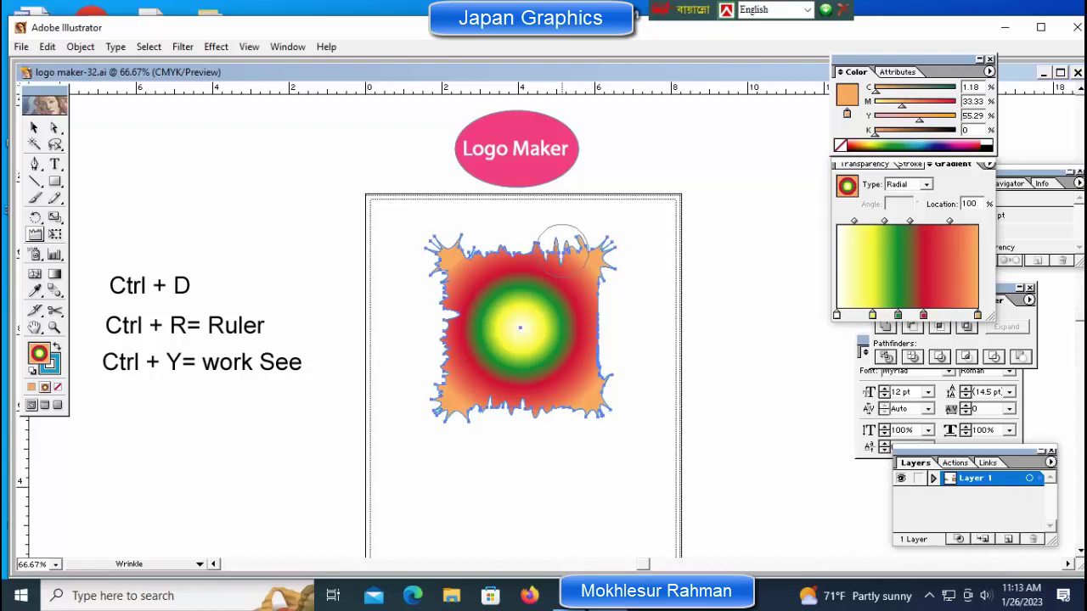
left_click(35, 217)
- Rotate the shape a further 90° and wrinkle its new top edge across the full width
double_click(34, 217)
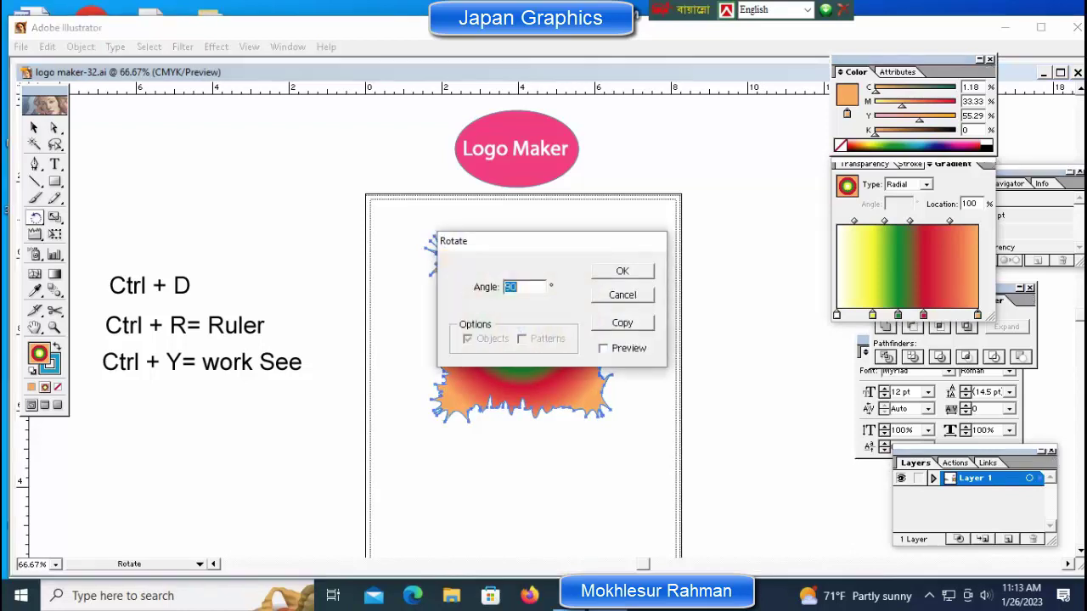
left_click(622, 271)
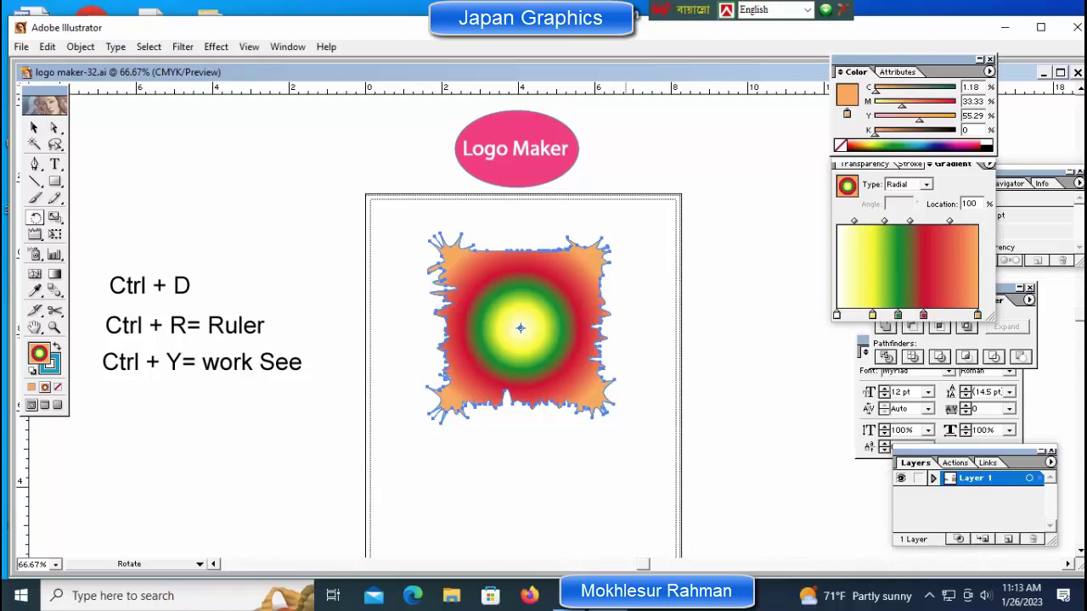
left_click(35, 234)
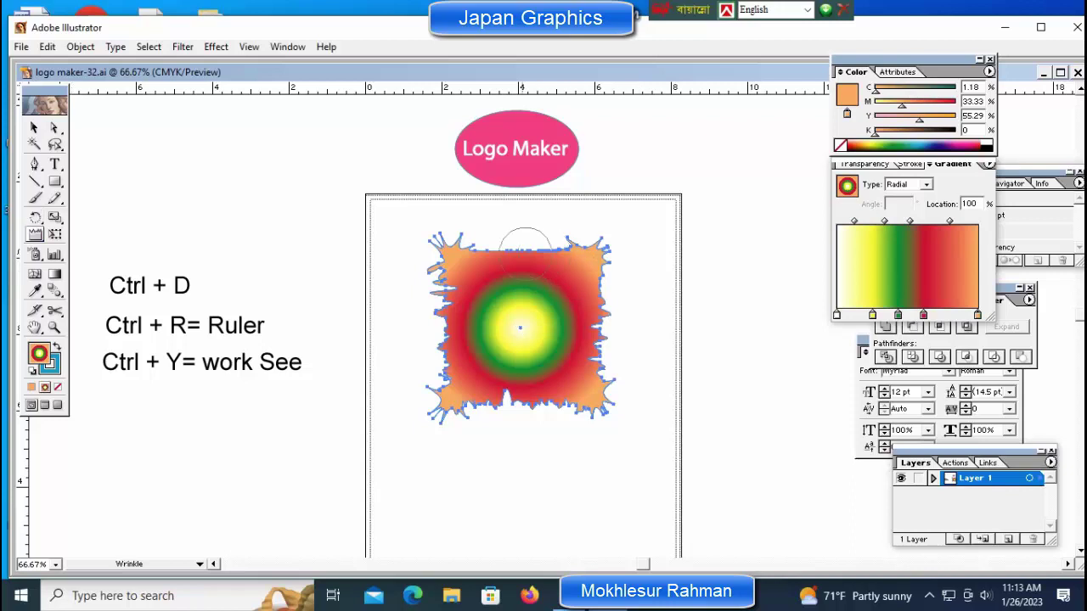
left_click(480, 249)
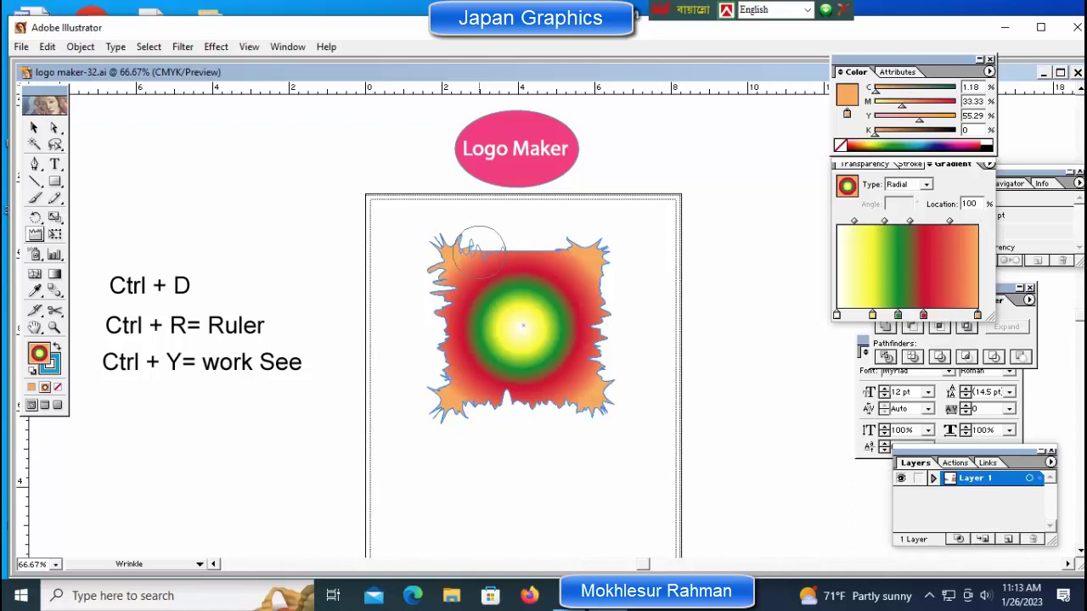
left_click_drag(480, 249, 521, 241)
left_click_drag(522, 246, 560, 246)
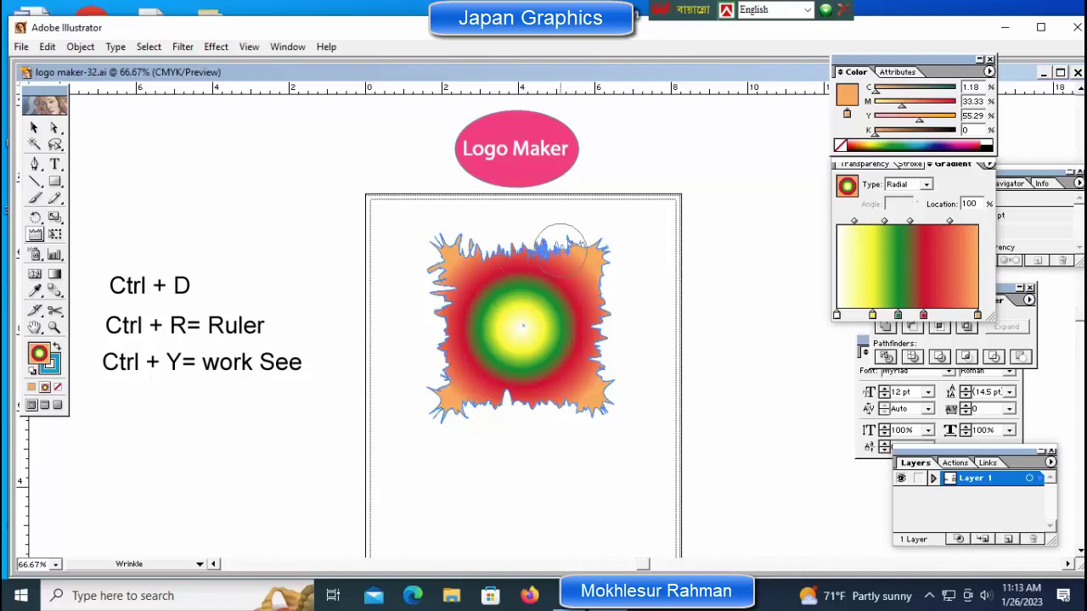
left_click_drag(561, 246, 589, 252)
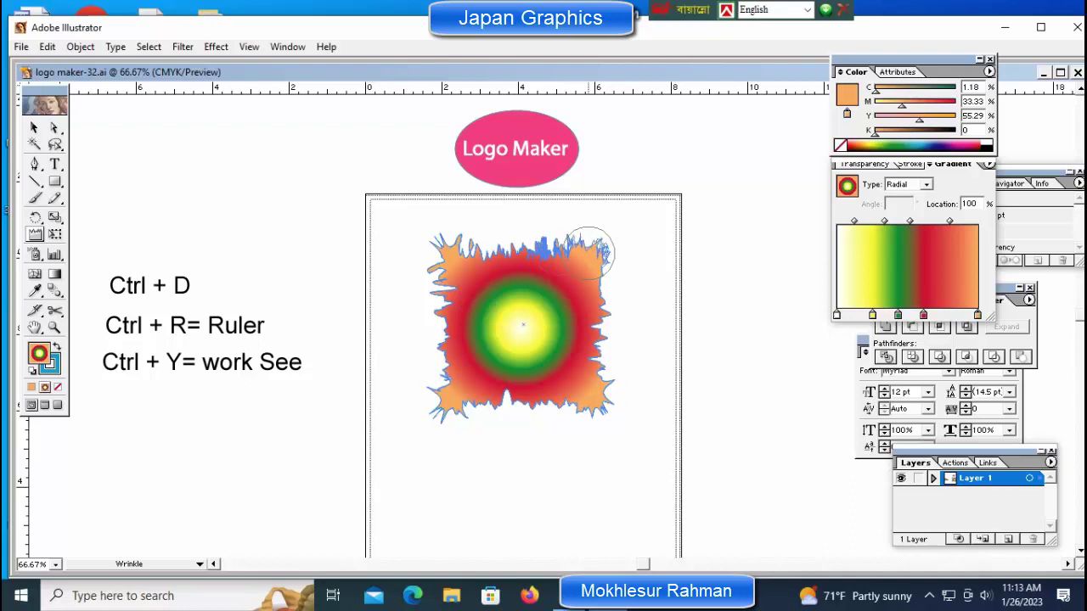
left_click(34, 127)
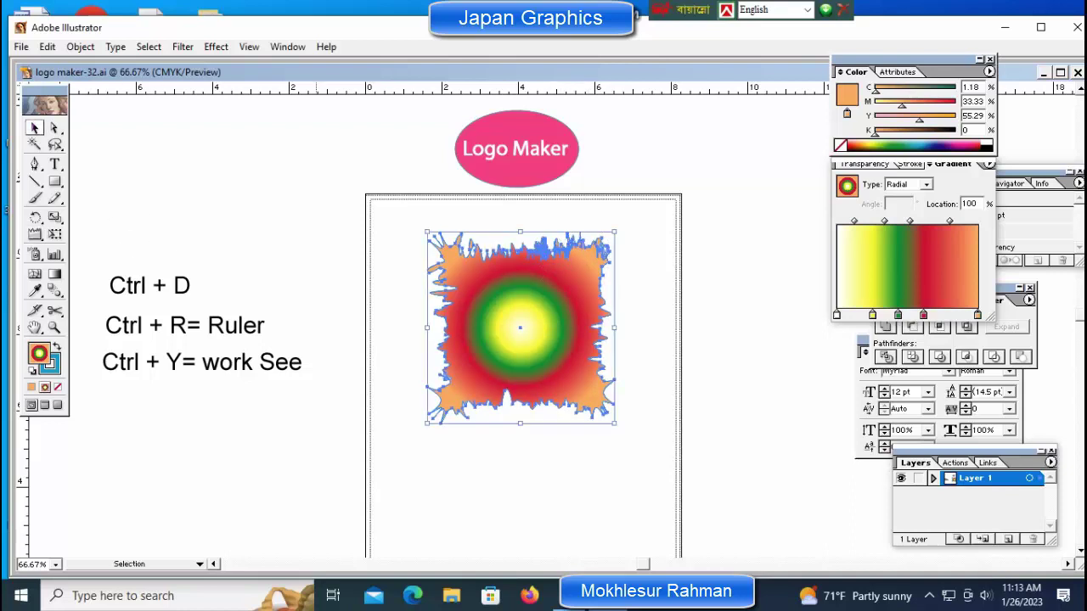
- Zoom to 66.67%, then scale the wrinkled shape about its centre and move it up the page
key("ctrl+shift+a")
key("ctrl+minus")
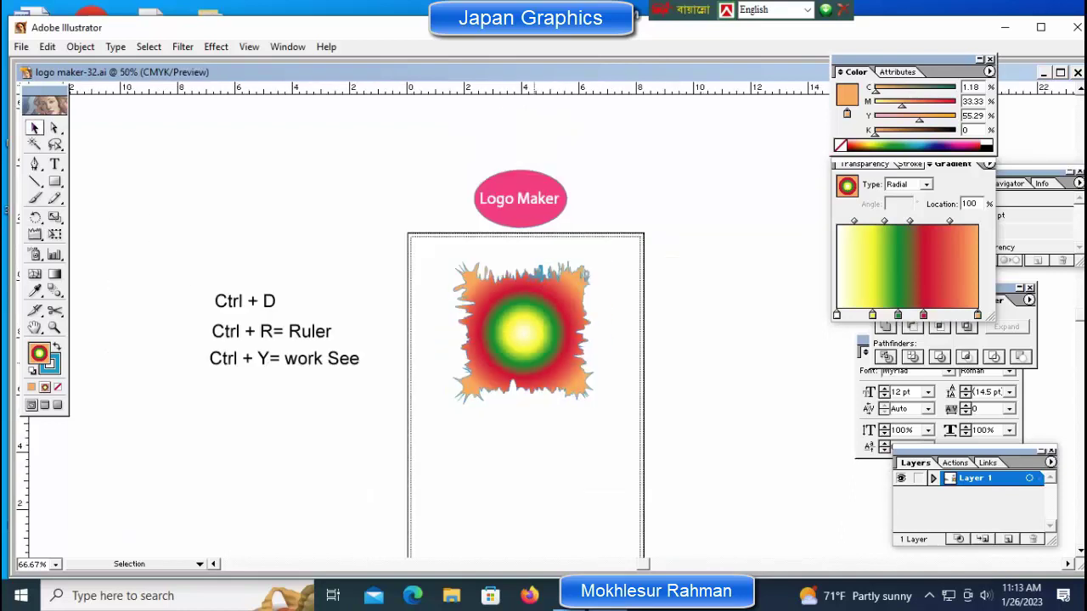
key("ctrl+minus")
key("ctrl+plus")
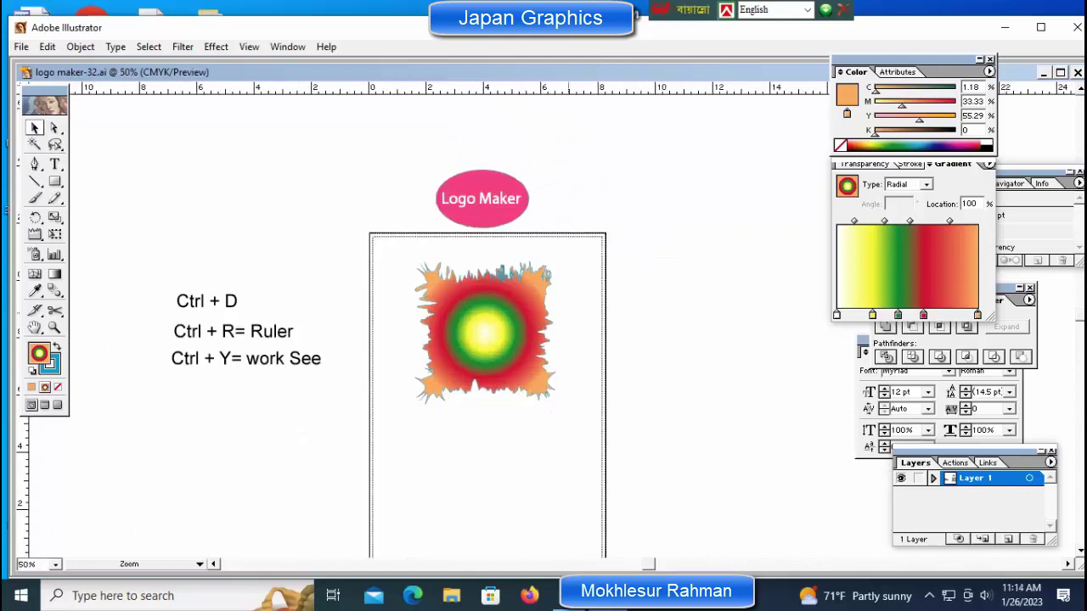
key("ctrl+plus")
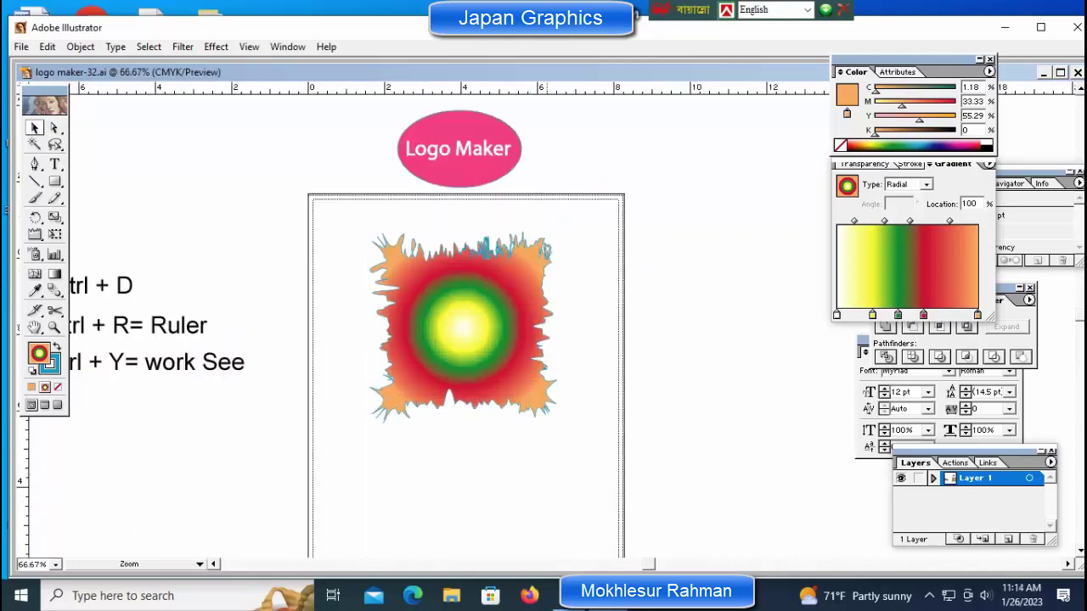
left_click(463, 327)
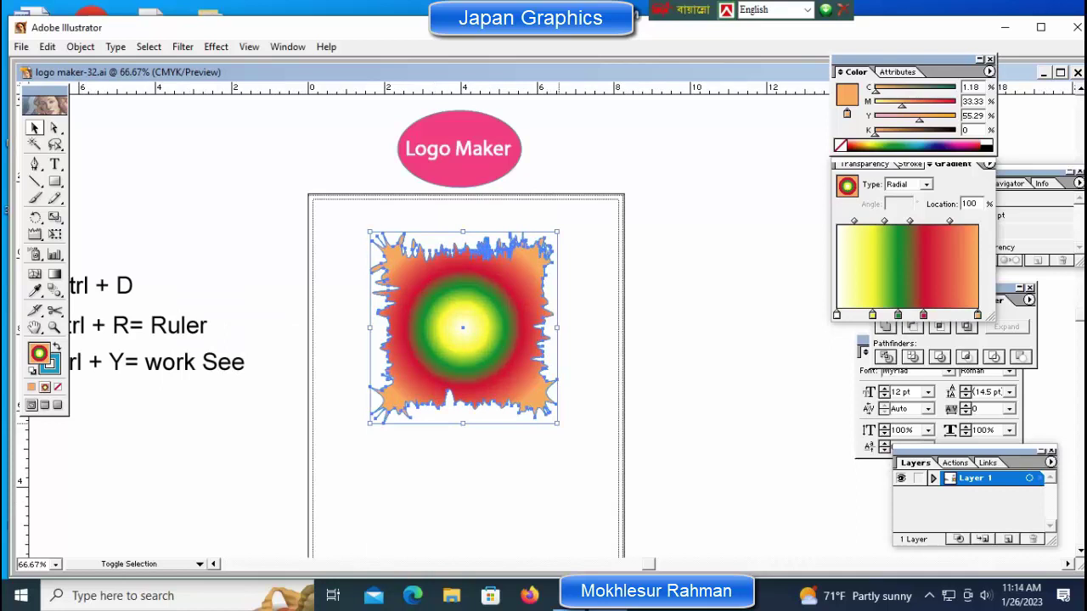
left_click_drag(557, 230, 568, 221)
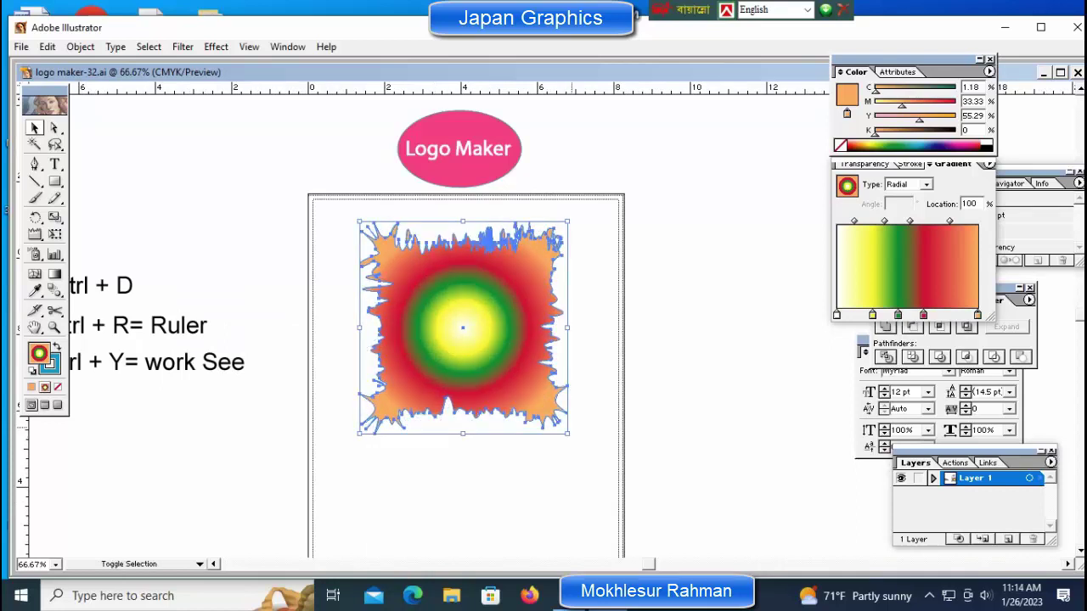
left_click_drag(568, 221, 553, 231)
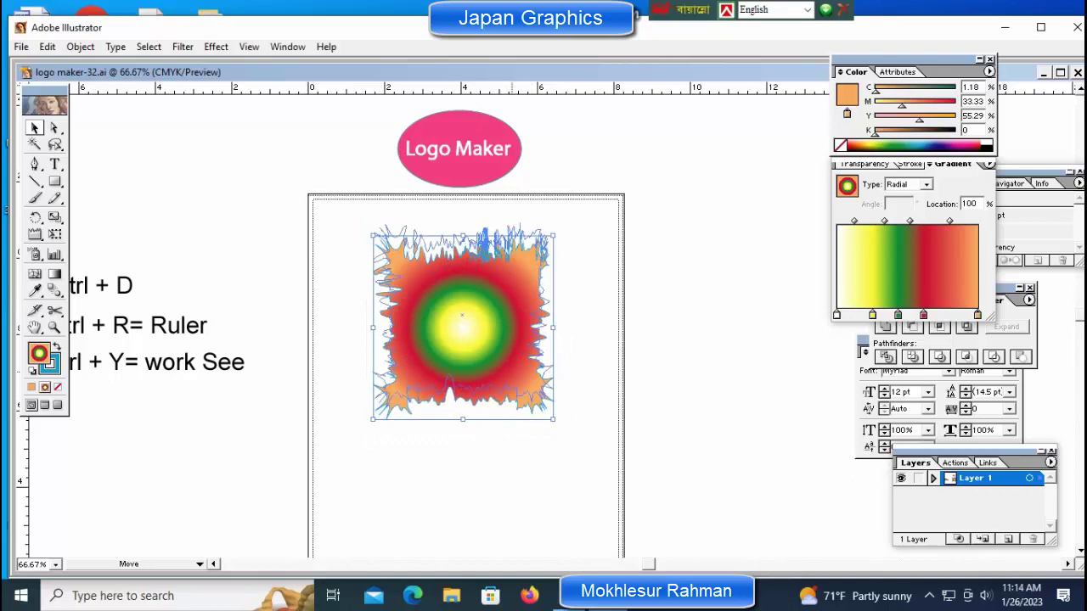
left_click_drag(463, 325, 461, 308)
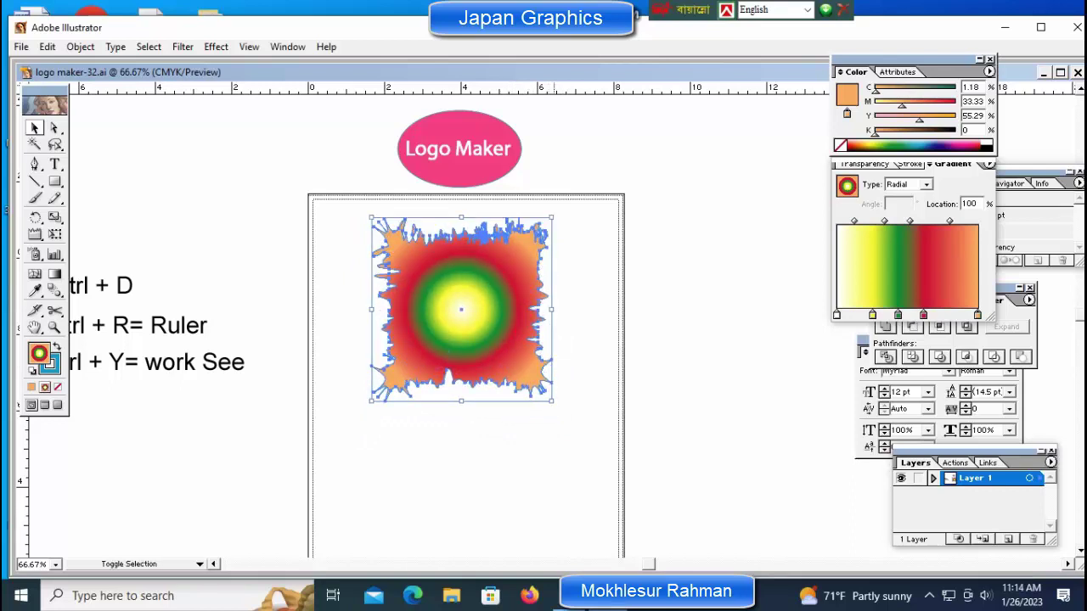
left_click_drag(552, 217, 557, 213)
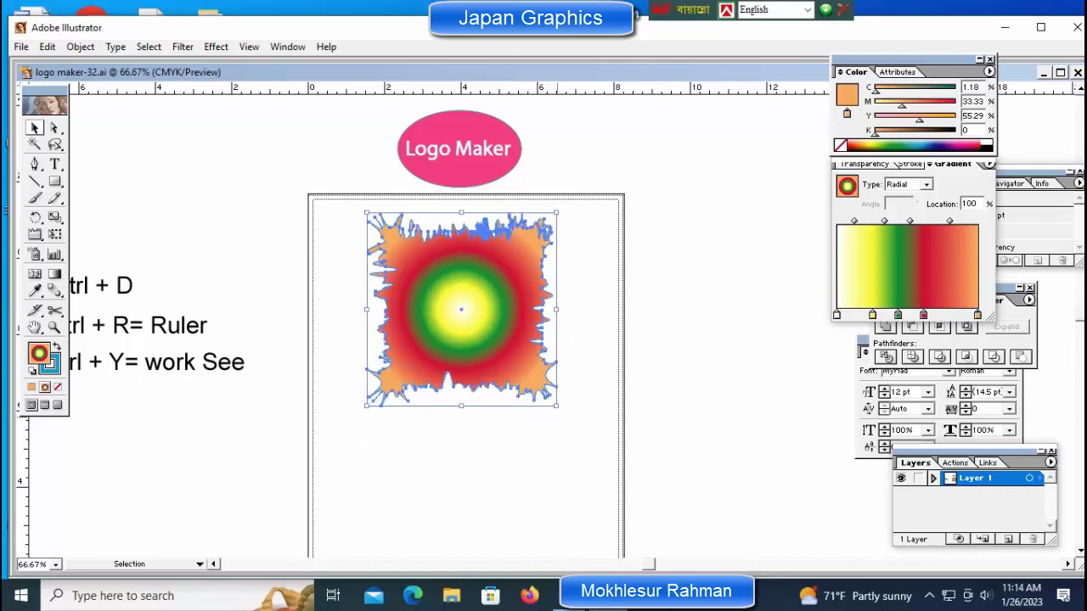
key("ctrl+shift+a")
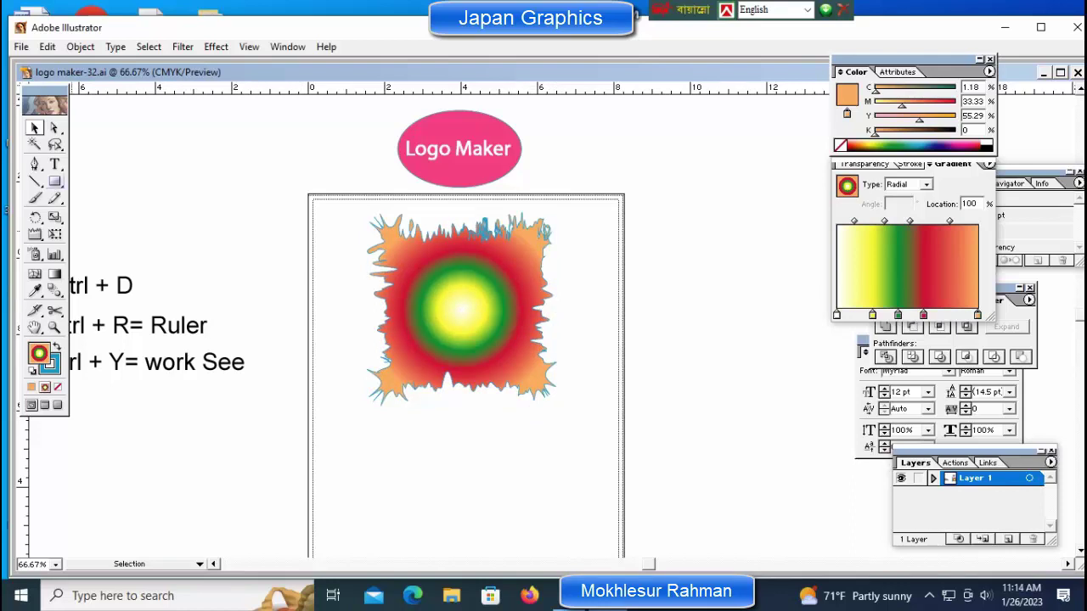
- Reselect the jagged gradient shape, then deselect it
left_click(54, 163)
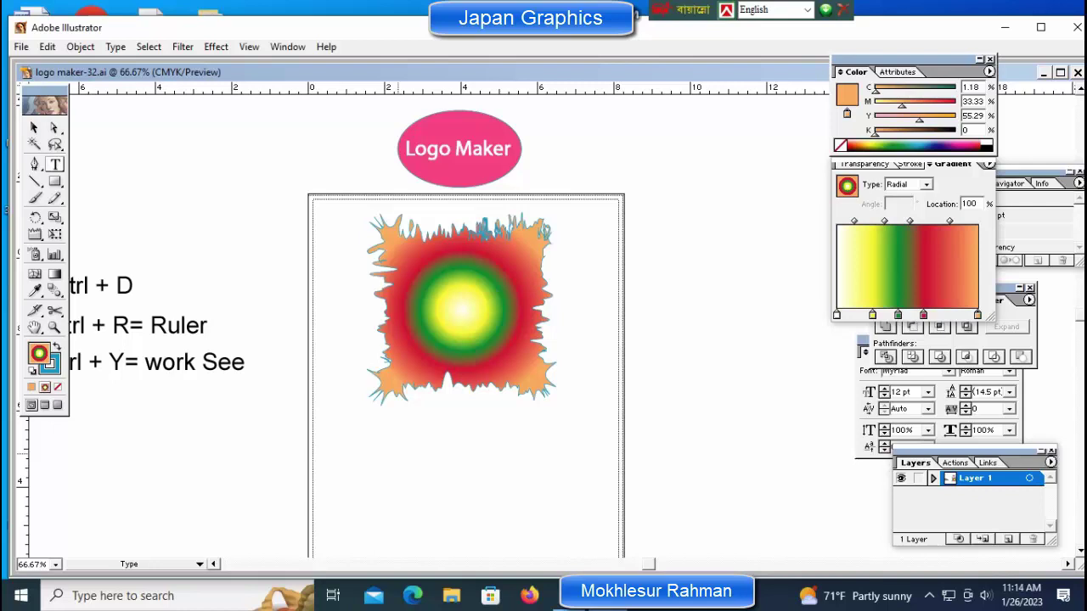
key("ctrl")
left_click(416, 229, "ctrl")
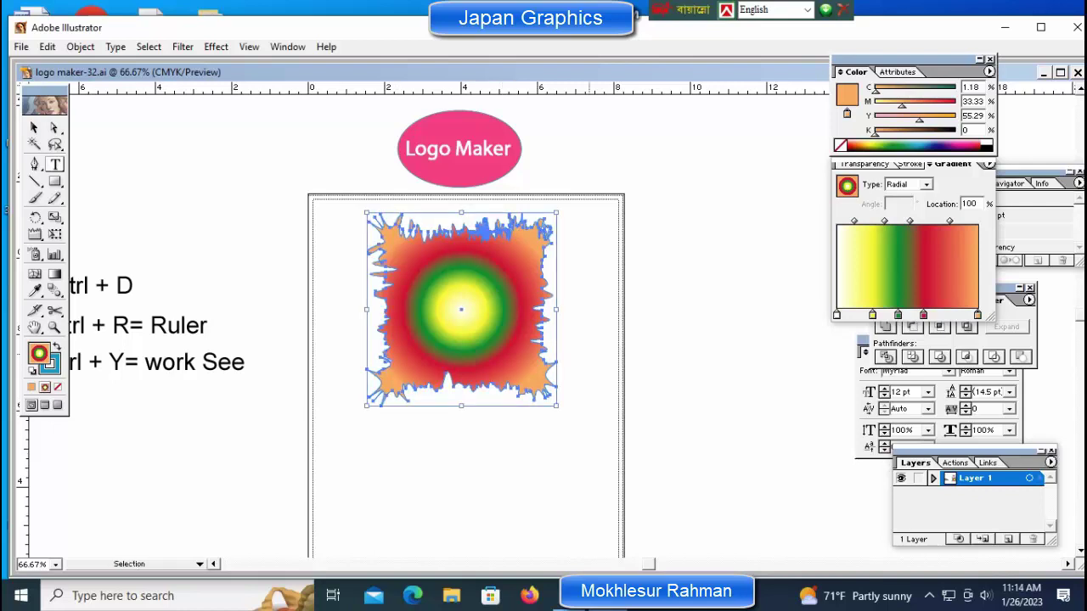
key("ctrl+shift+a")
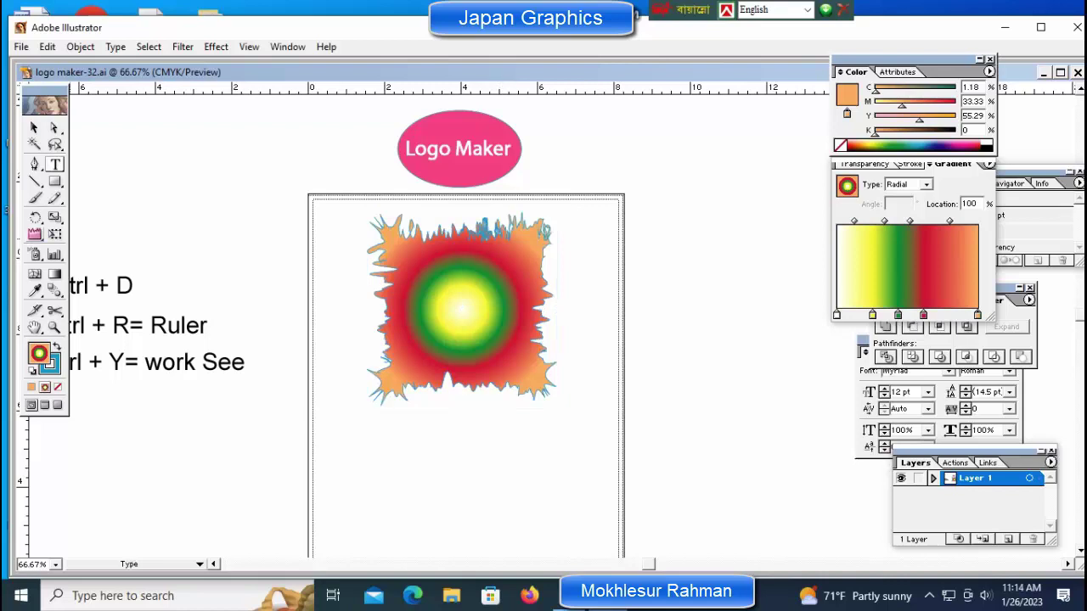
left_click_drag(54, 181, 91, 185)
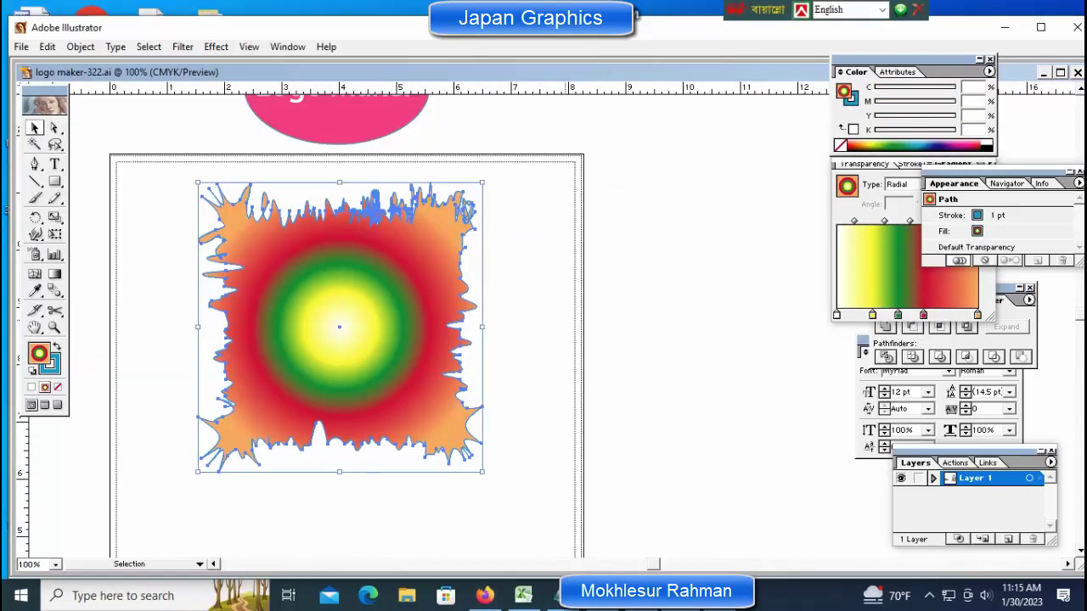
- Draw a large circle, move it right of the gradient shape, and set its fill to None
key("ctrl+shift+a")
left_click_drag(54, 181, 110, 184)
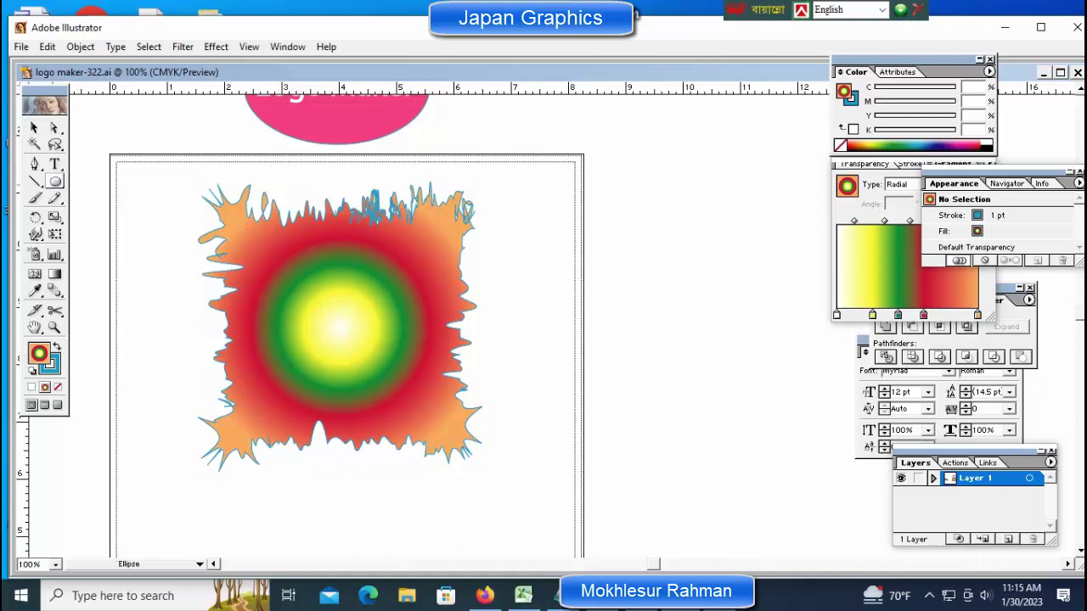
key("x")
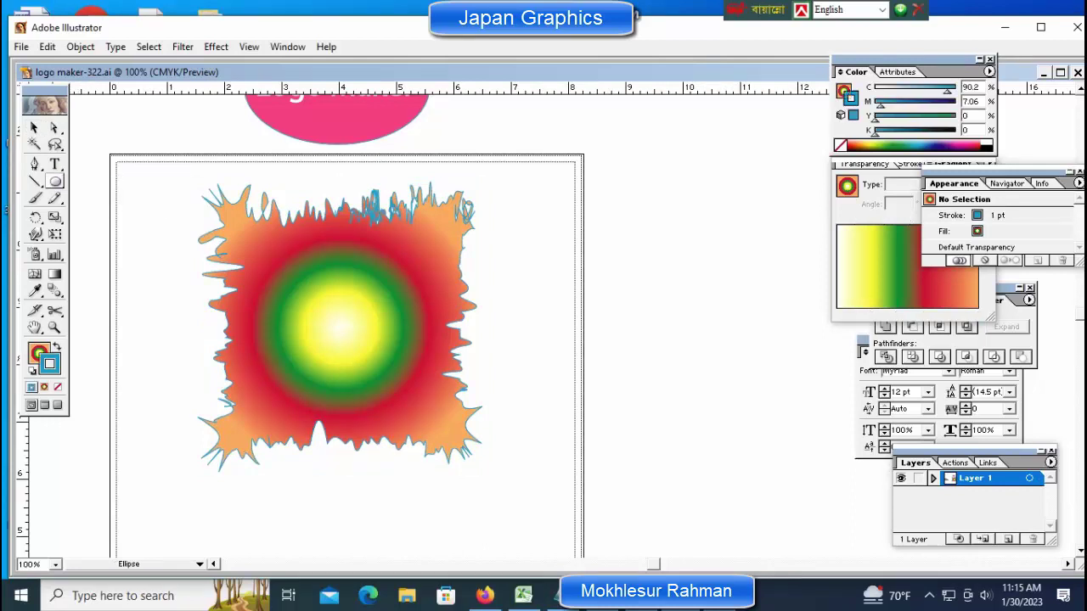
left_click_drag(156, 288, 295, 428)
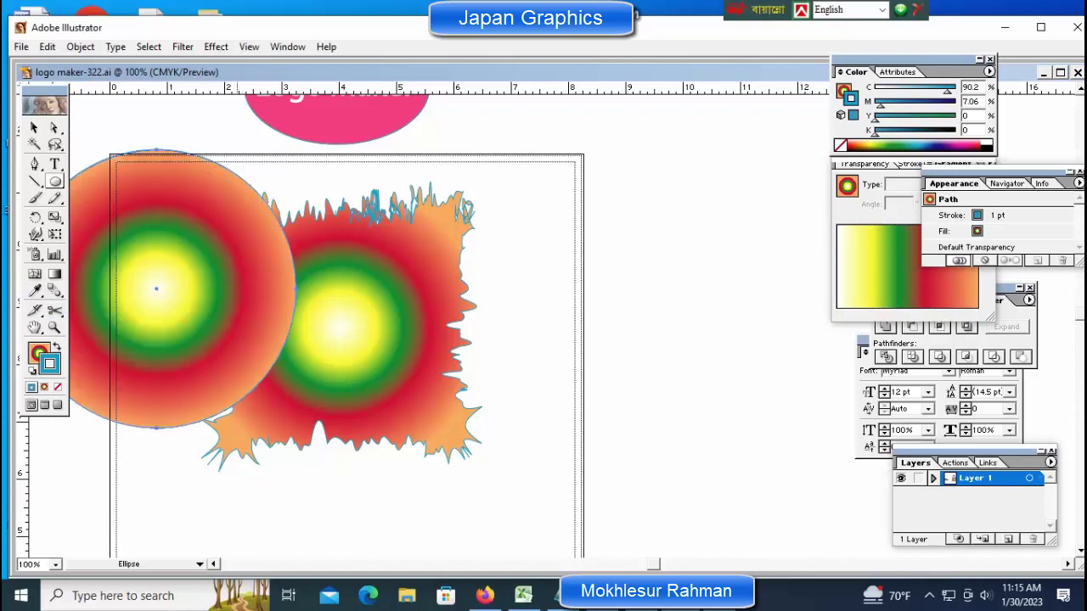
left_click_drag(157, 288, 613, 310)
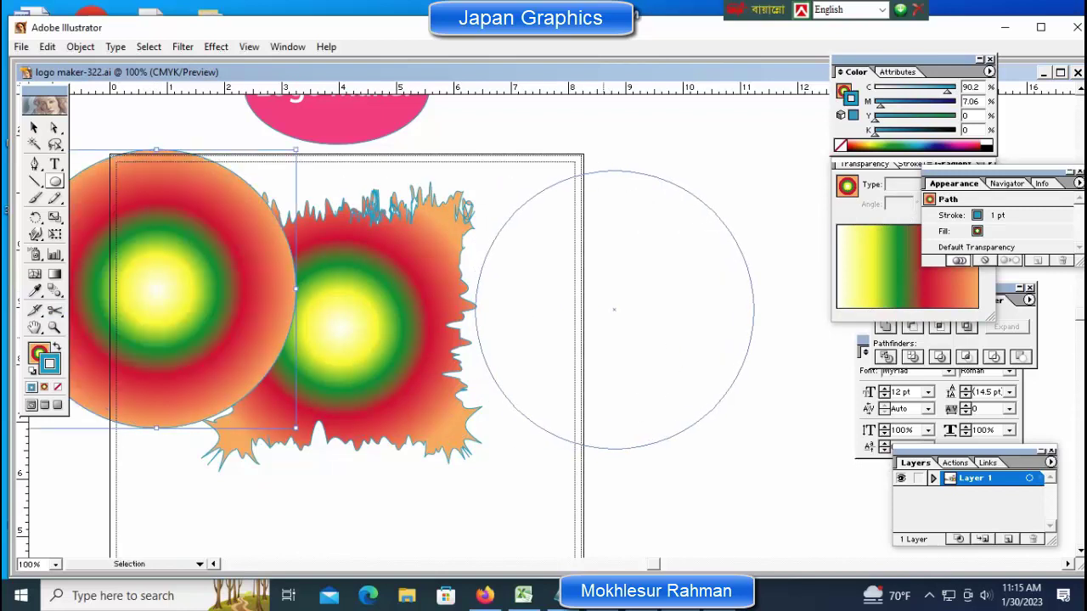
key("x")
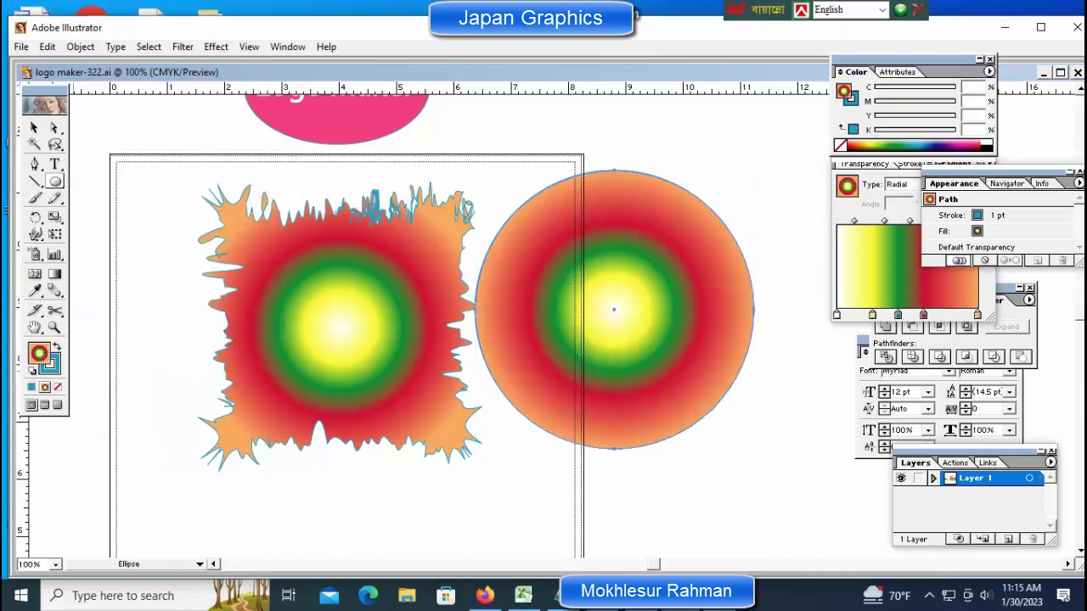
key("slash")
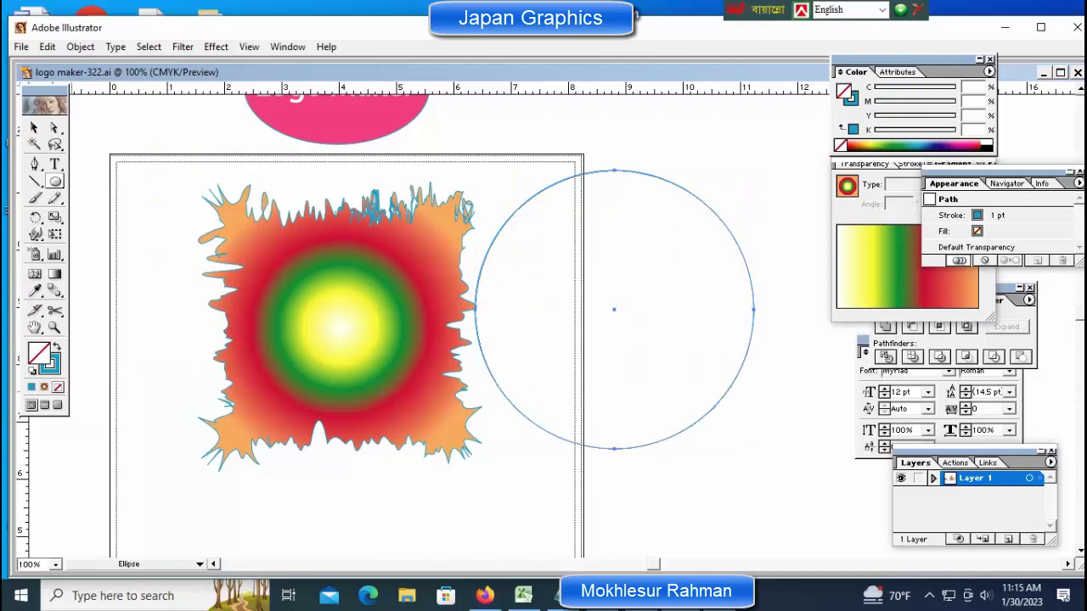
- Move the empty circle over the gradient square and enlarge it to surround the square
key("x")
key("ctrl+shift+a")
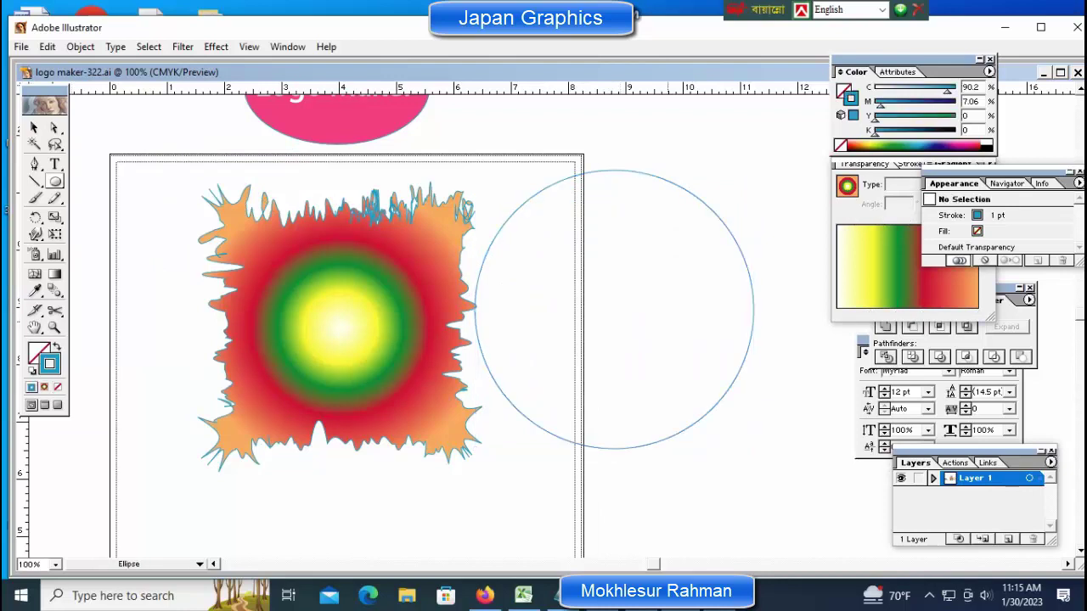
key("ctrl+a")
key("ctrl+shift+a")
left_click_drag(476, 293, 204, 303)
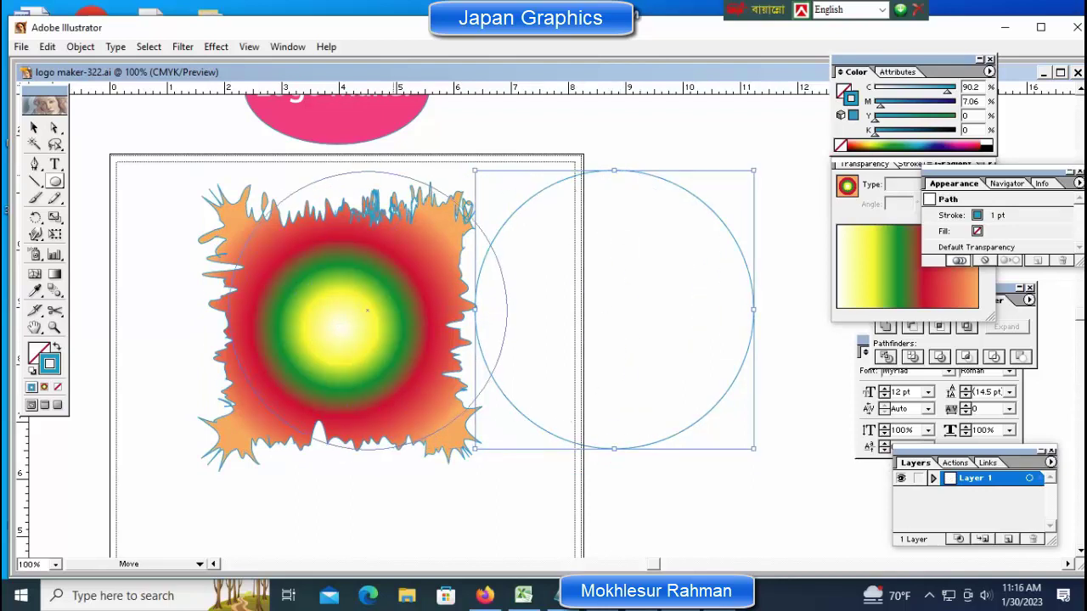
key("shift")
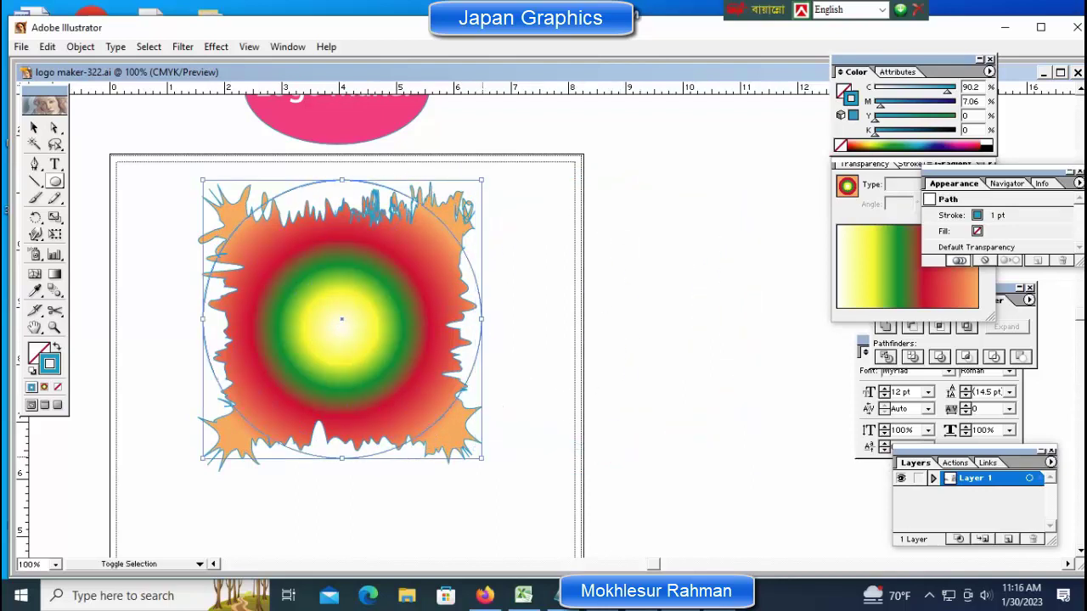
mouse_move(483, 180)
left_mouse_down()
mouse_move(515, 147)
mouse_move(507, 153)
left_mouse_up()
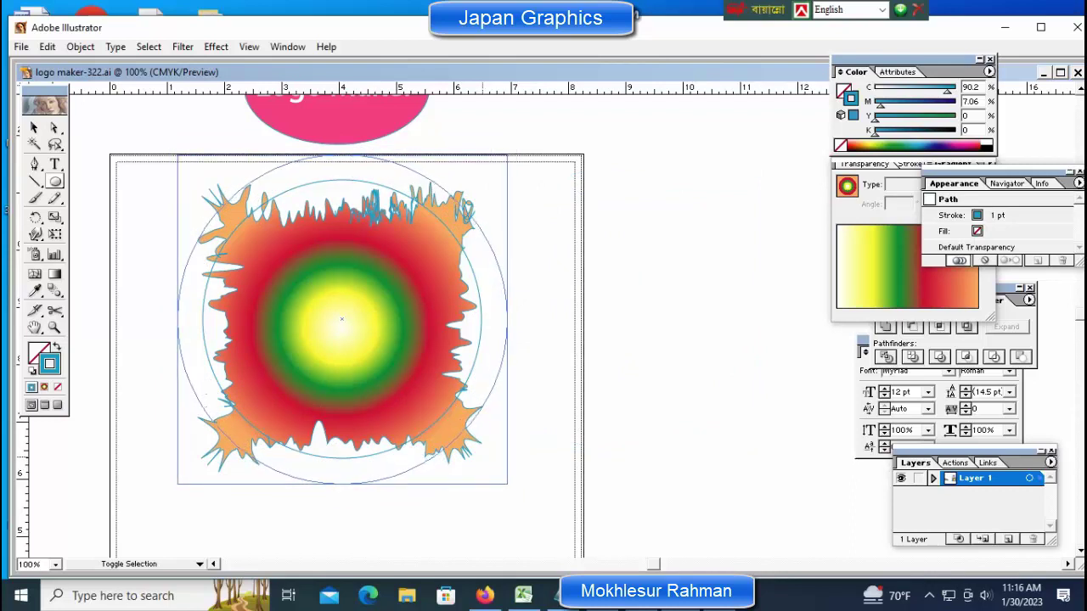
- Move the spiky shape and its circle lower on the page
key("ctrl+shift+a")
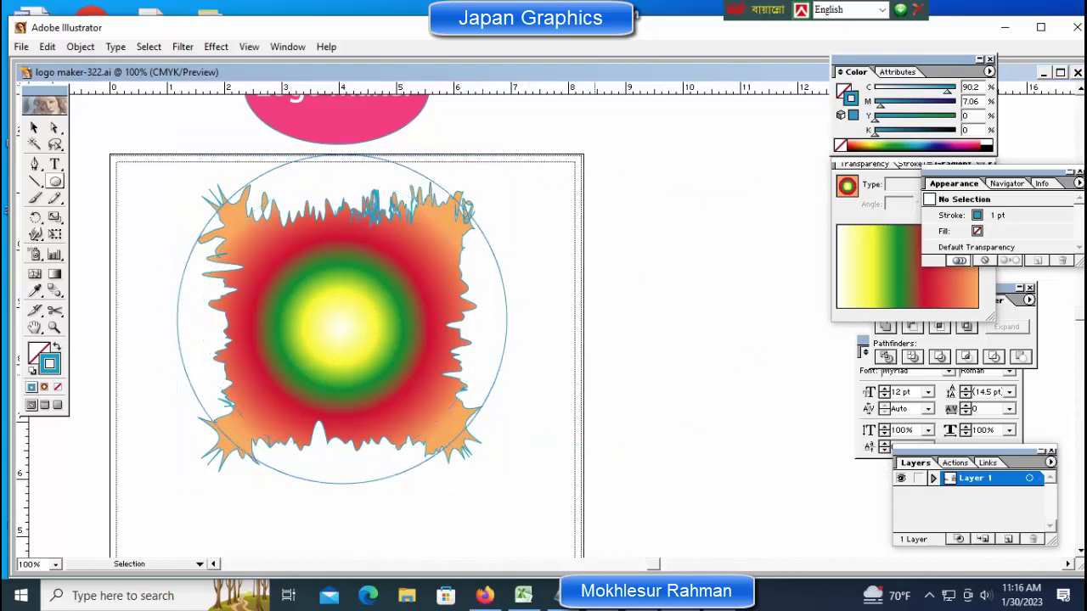
key("ctrl+minus")
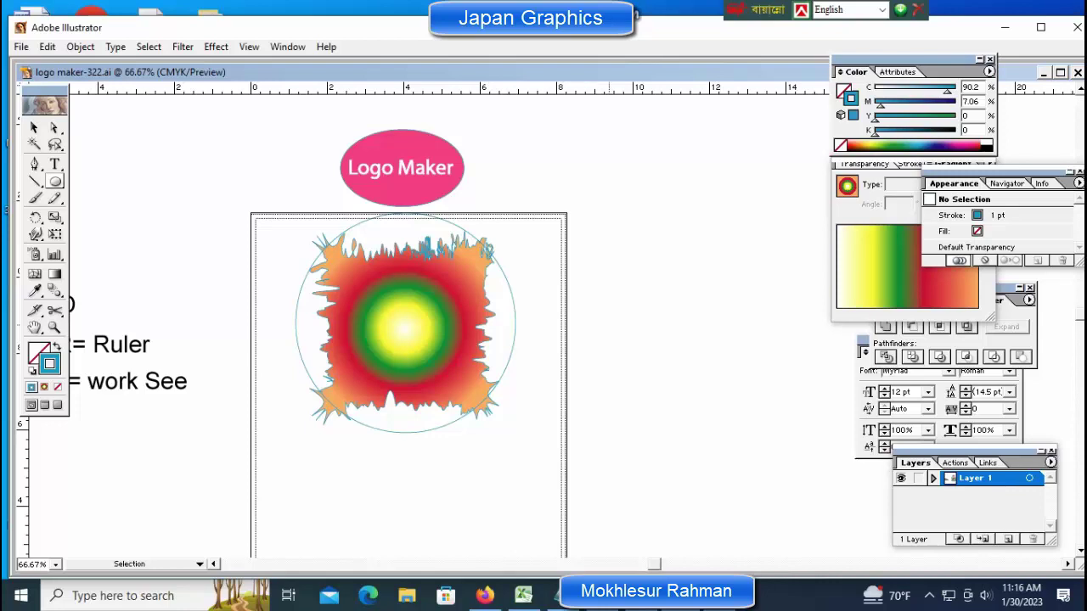
left_click_drag(606, 244, 320, 421)
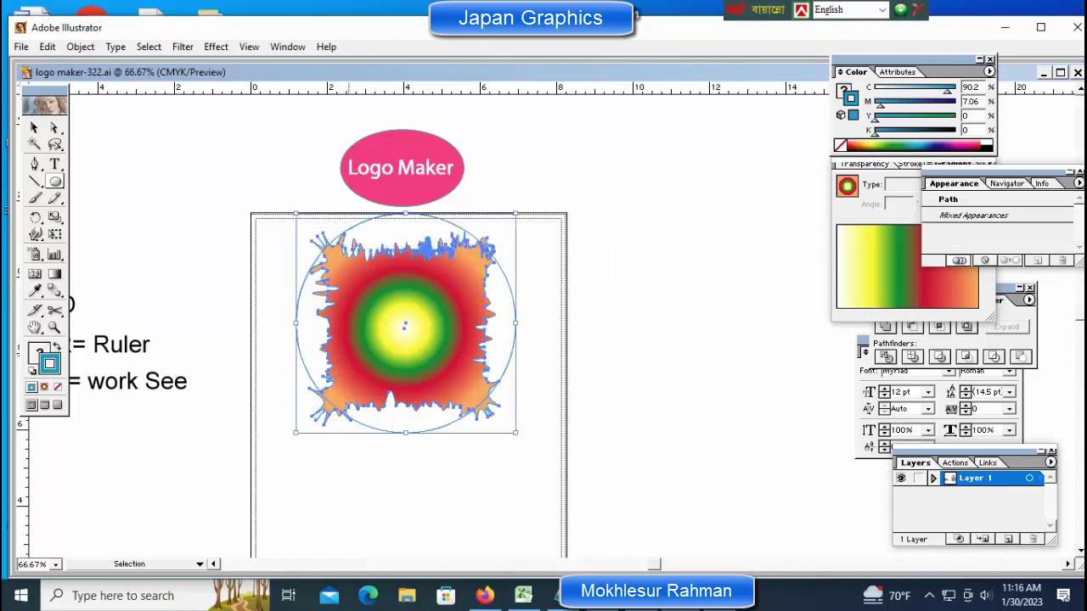
left_click_drag(407, 323, 401, 389)
key("ctrl+shift+a")
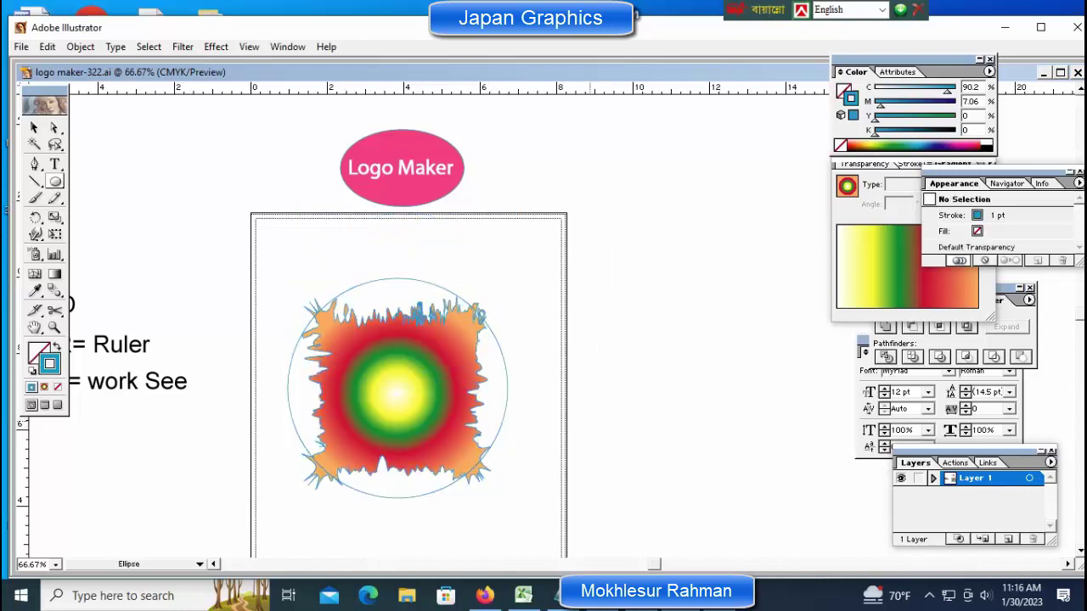
- At 100% zoom, enlarge the circle from a corner so it encloses the whole spiky shape
key("ctrl+plus")
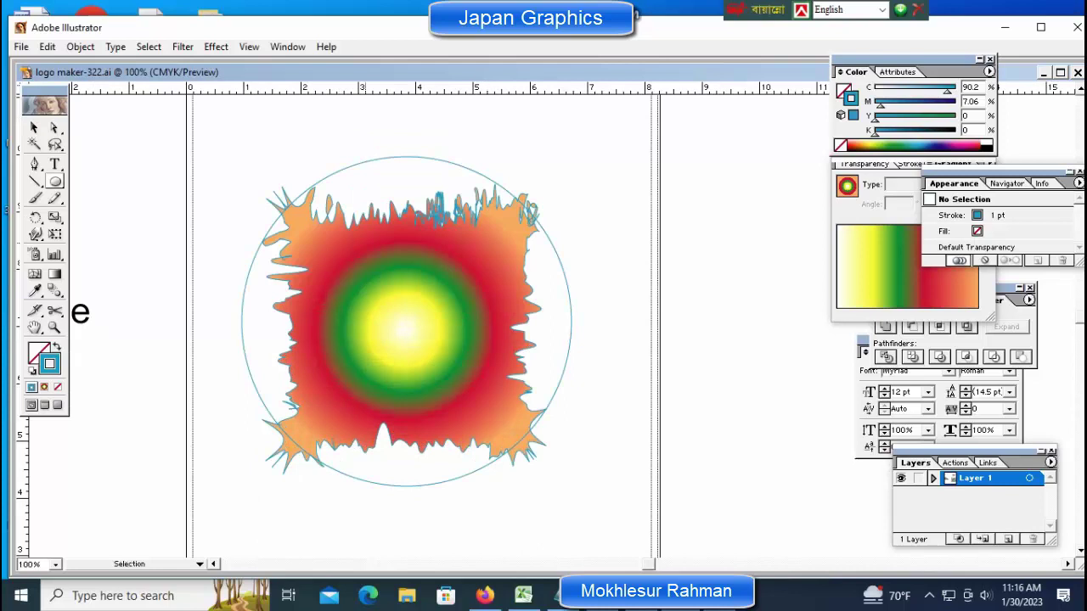
left_click(523, 205)
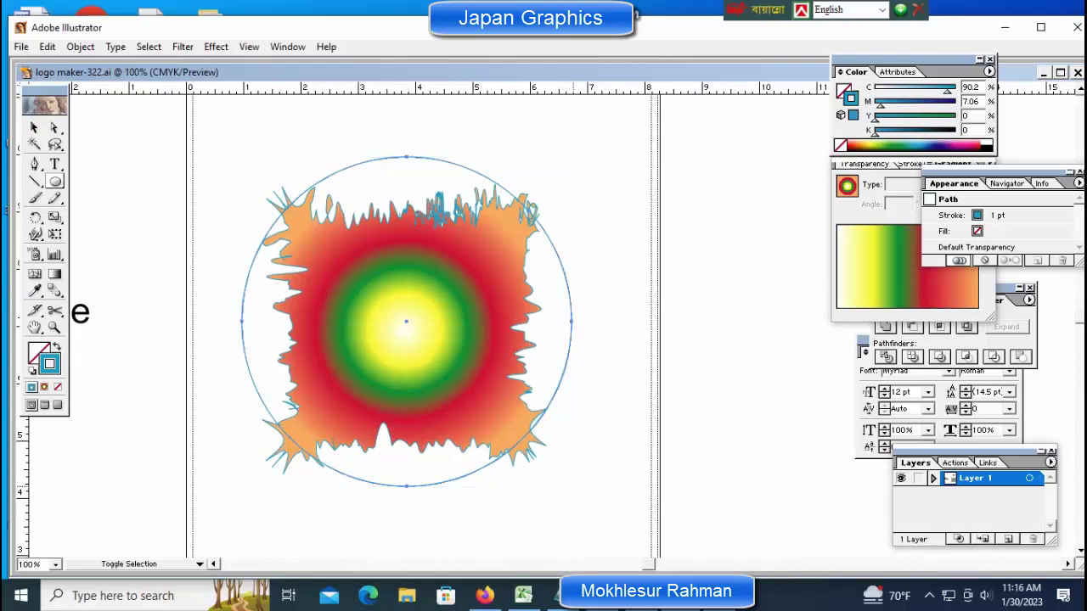
mouse_move(571, 487)
left_mouse_down()
mouse_move(546, 461)
mouse_move(602, 517)
left_mouse_up()
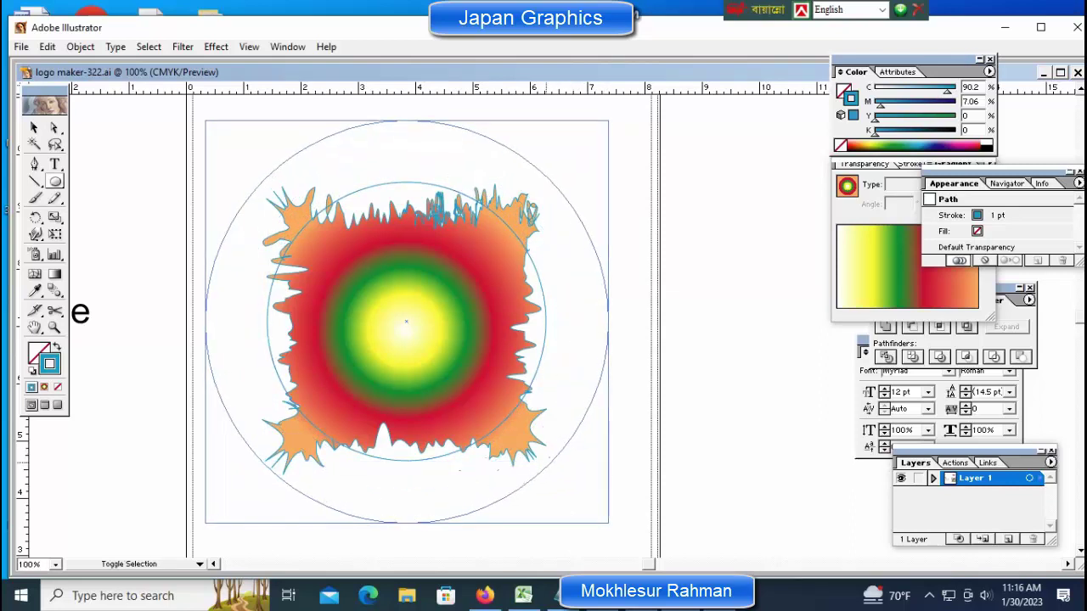
left_click_drag(602, 517, 599, 514)
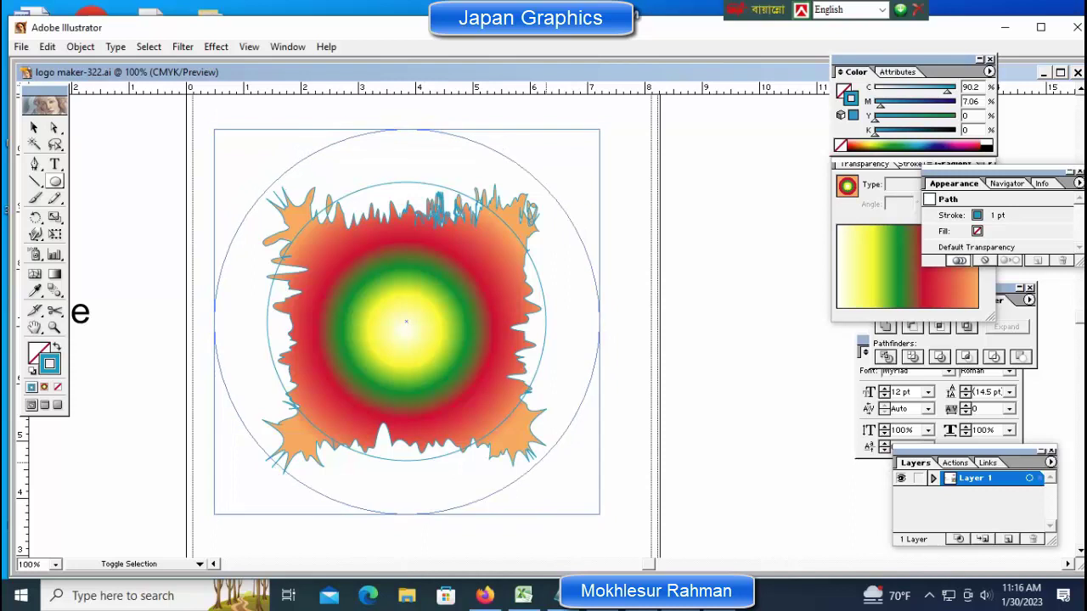
key("ctrl+shift+a")
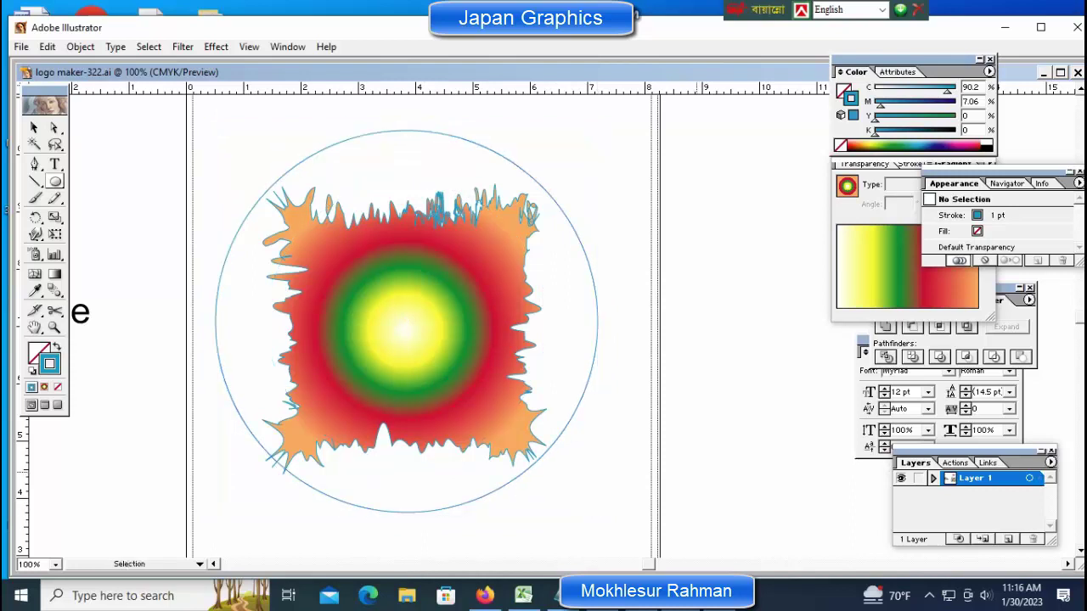
left_click(230, 246)
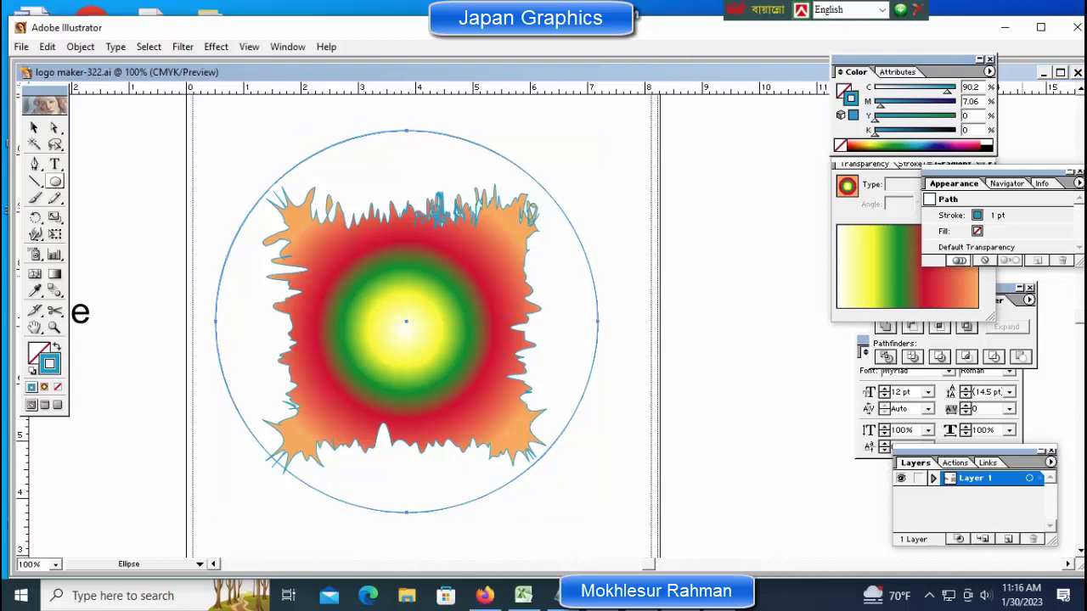
- Set the circle's stroke weight to 3 pt
key("F10")
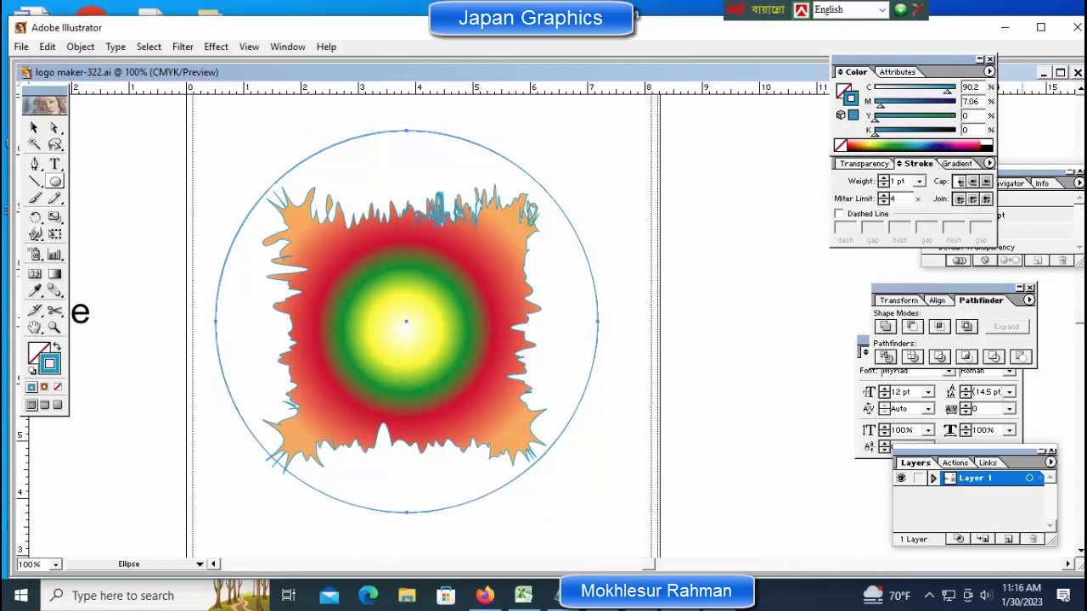
left_click(919, 180)
left_click(908, 250)
key("ctrl+shift+a")
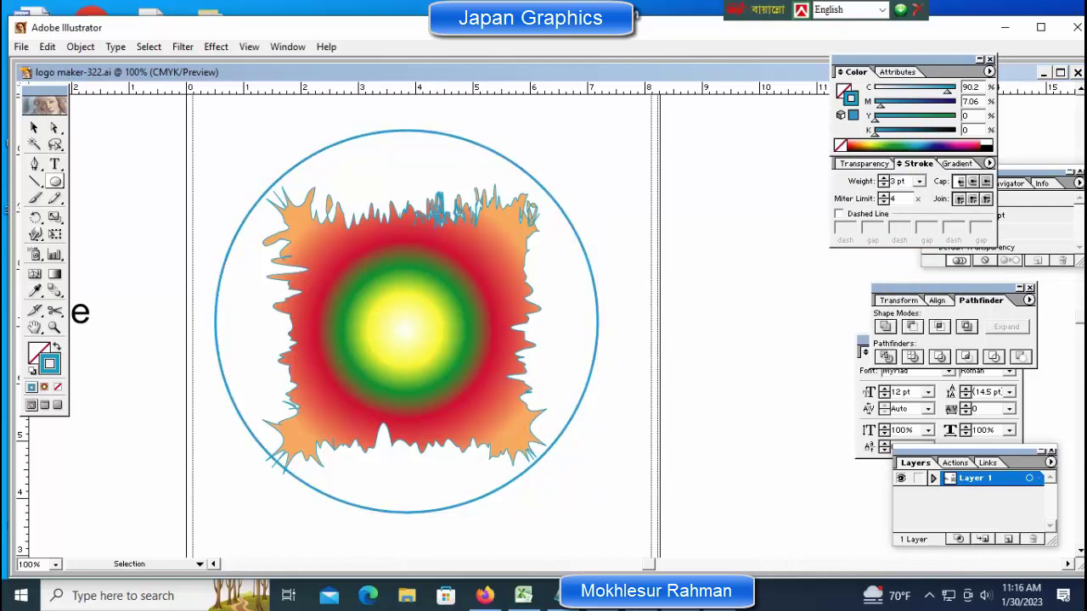
- Make a 95% scaled copy of all the artwork and give the copied ring a 2 pt stroke
key("ctrl+a")
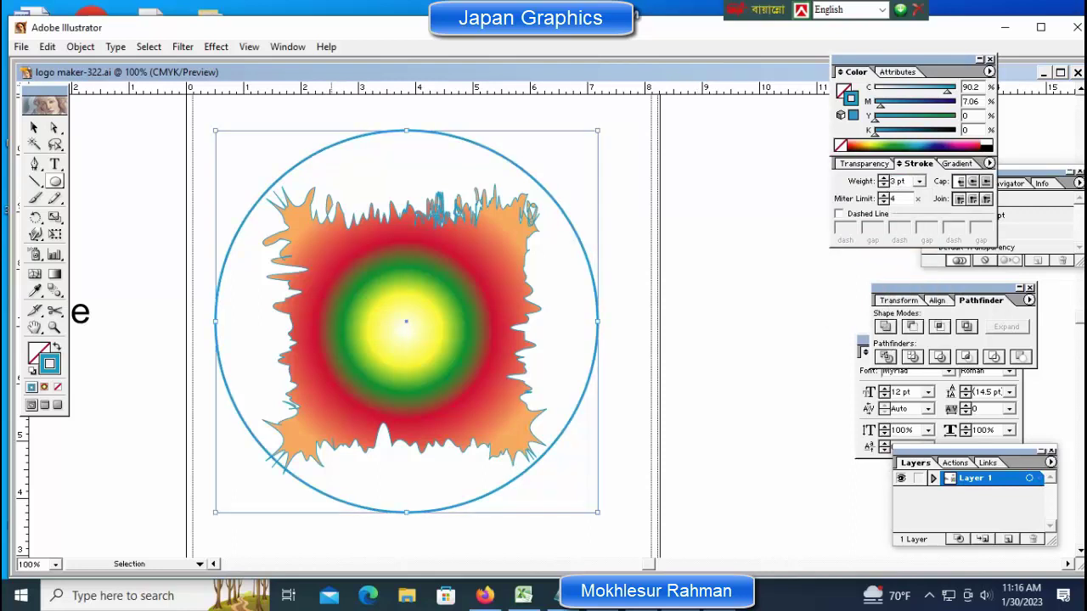
key("ctrl+shift+b")
left_click(406, 320, "alt")
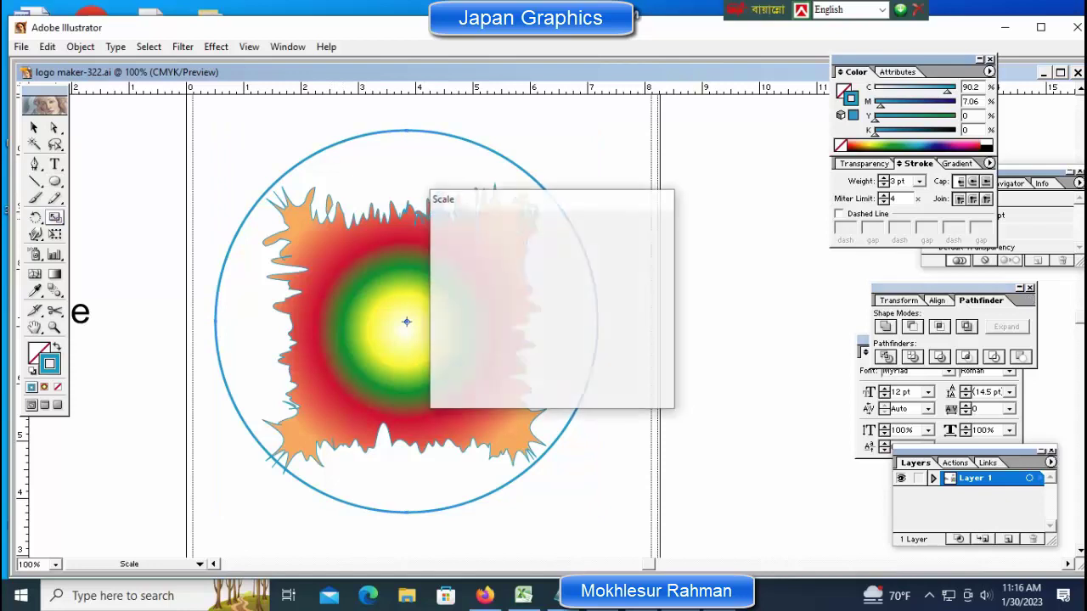
type("95")
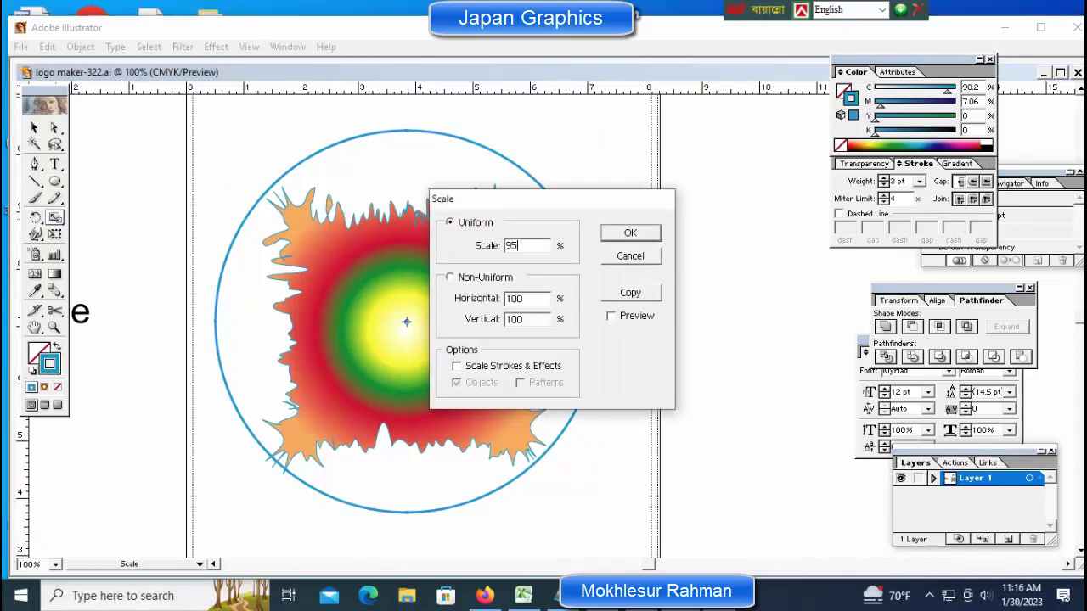
key("Tab")
left_click(630, 292)
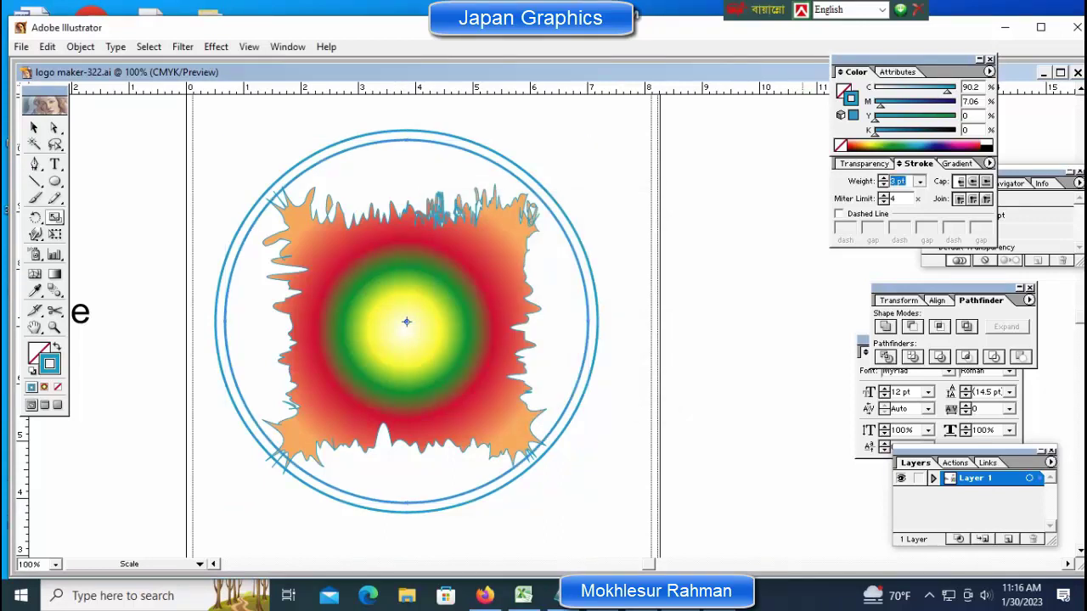
left_click(918, 181)
left_click(898, 238)
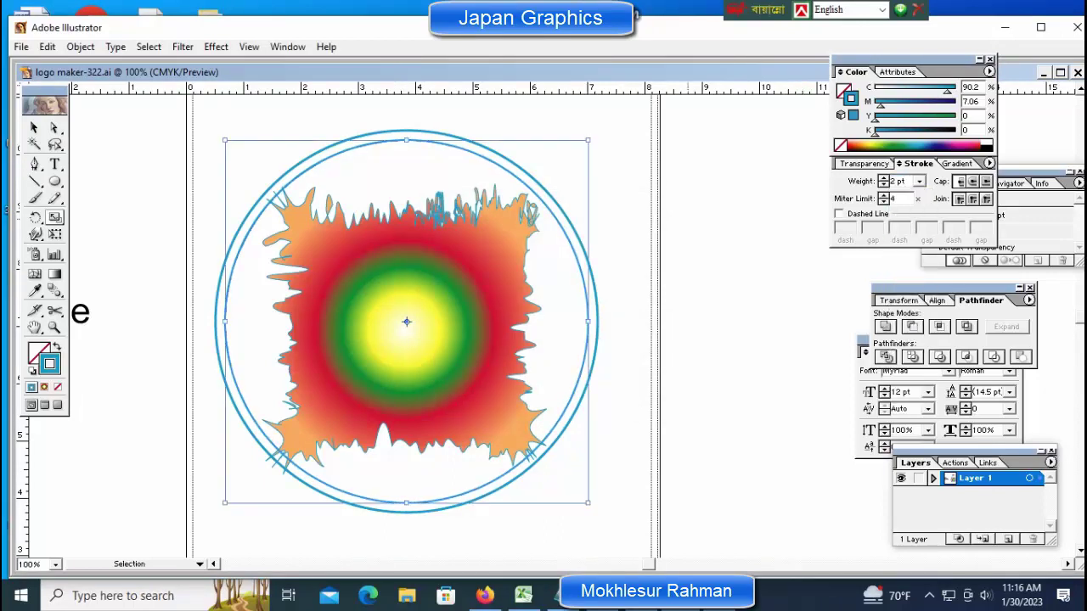
- Make a 90% scaled copy of all the artwork and give the new inner ring a 1 pt stroke
key("ctrl+a")
key("s")
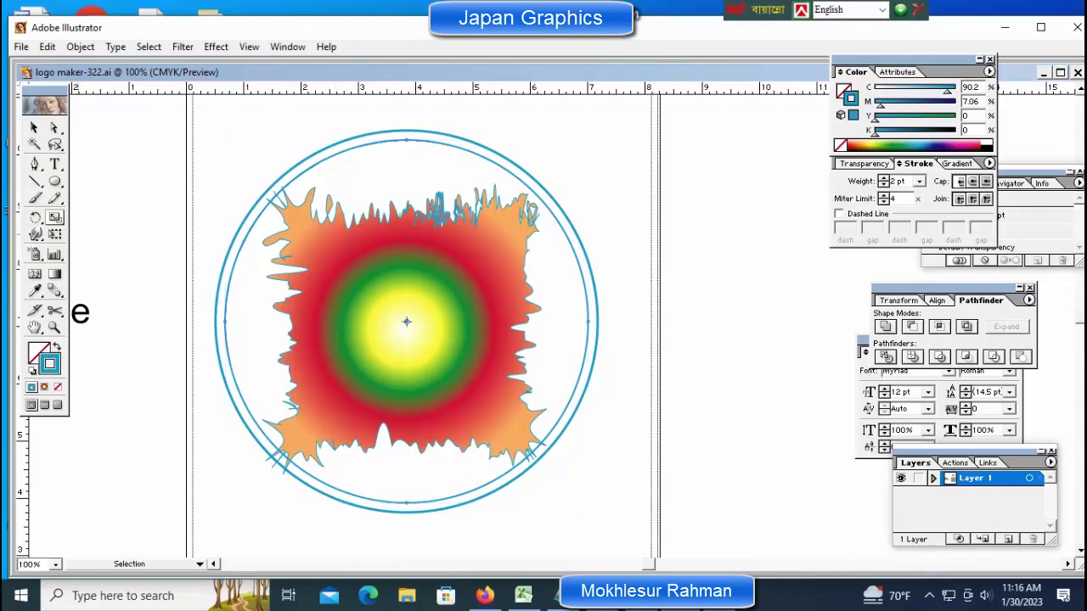
key("Return")
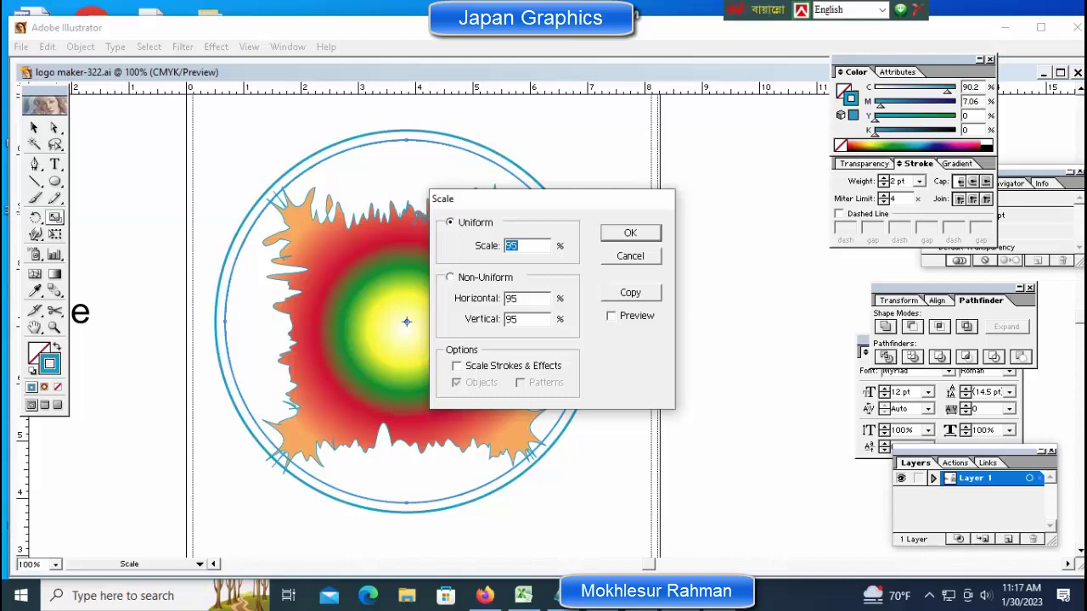
type("9")
key("Tab")
key("alt+c")
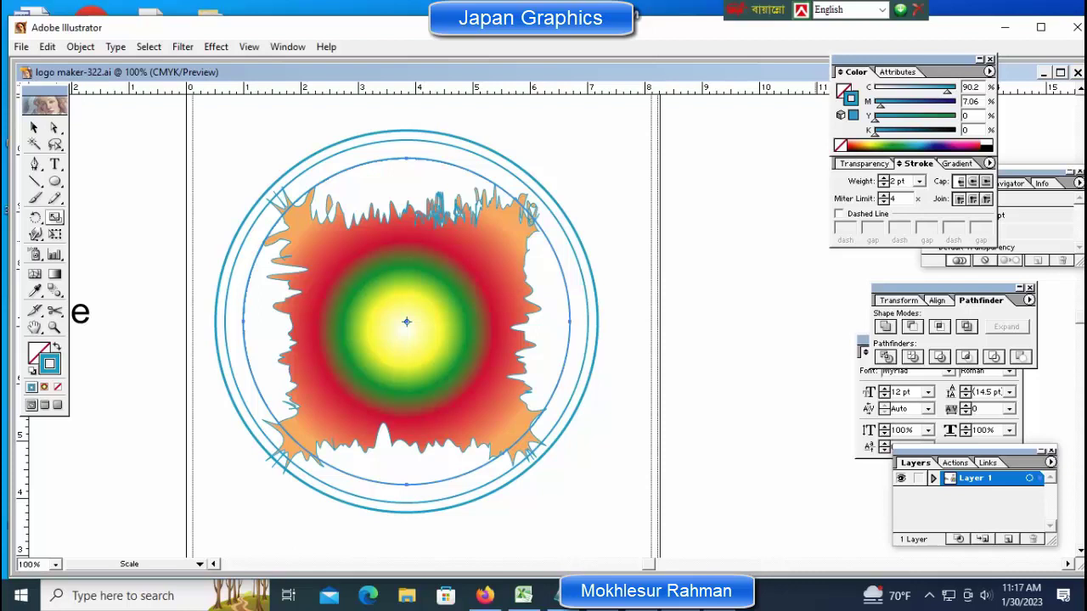
left_click(918, 181)
left_click(900, 228)
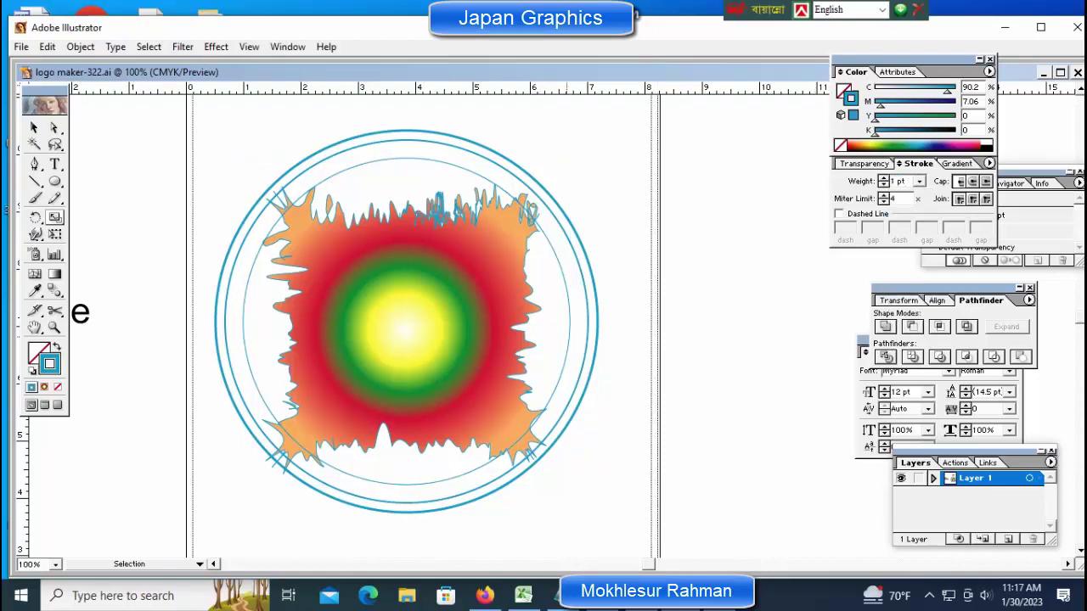
- Enlarge the thin 1 pt circle slightly so it sits just inside the rings
left_click(244, 321, "shift")
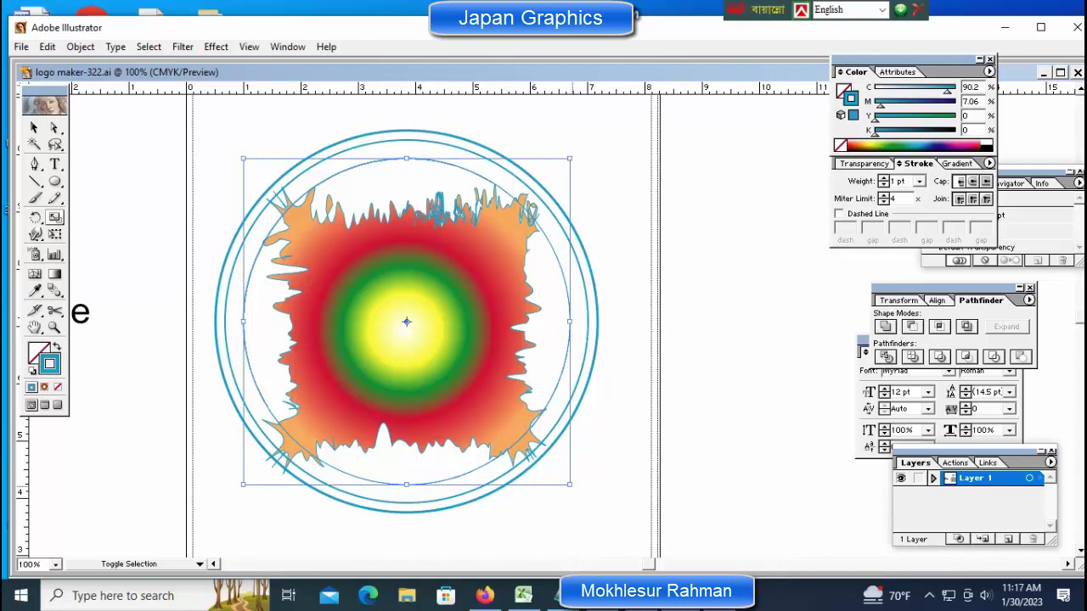
left_click_drag(570, 485, 584, 498)
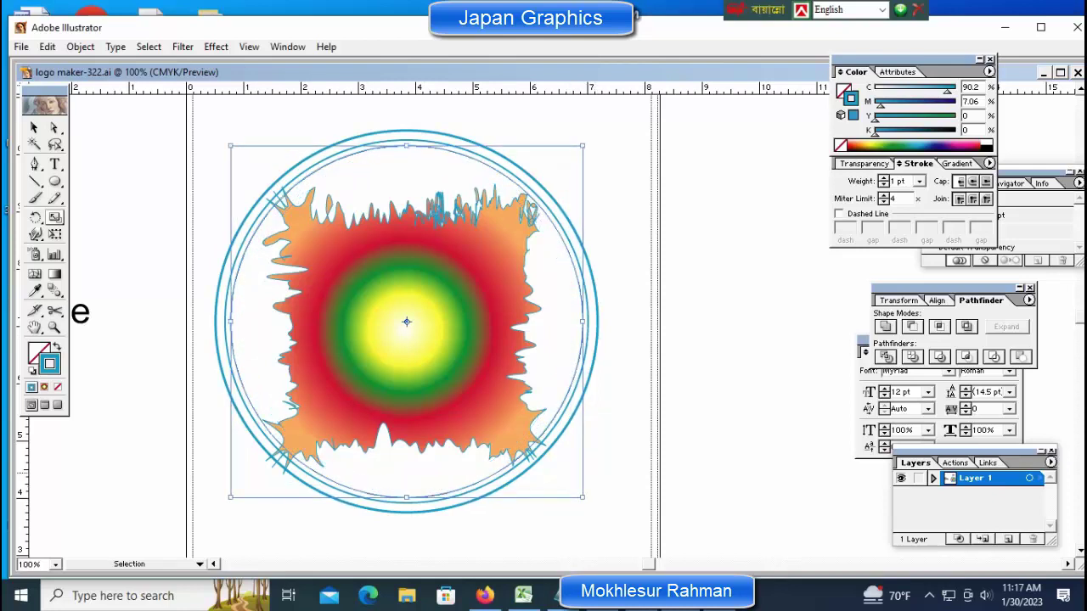
key("ctrl+shift+a")
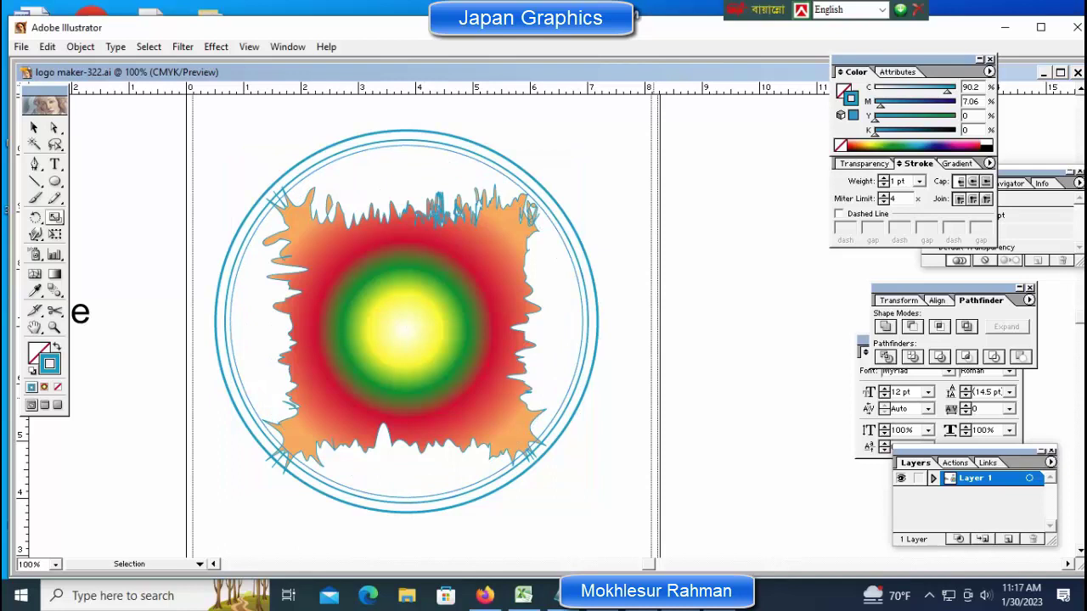
- Group the logo's parts and shrink it to about half size near the top of the page
key("ctrl+minus")
key("ctrl+minus")
key("ctrl+minus")
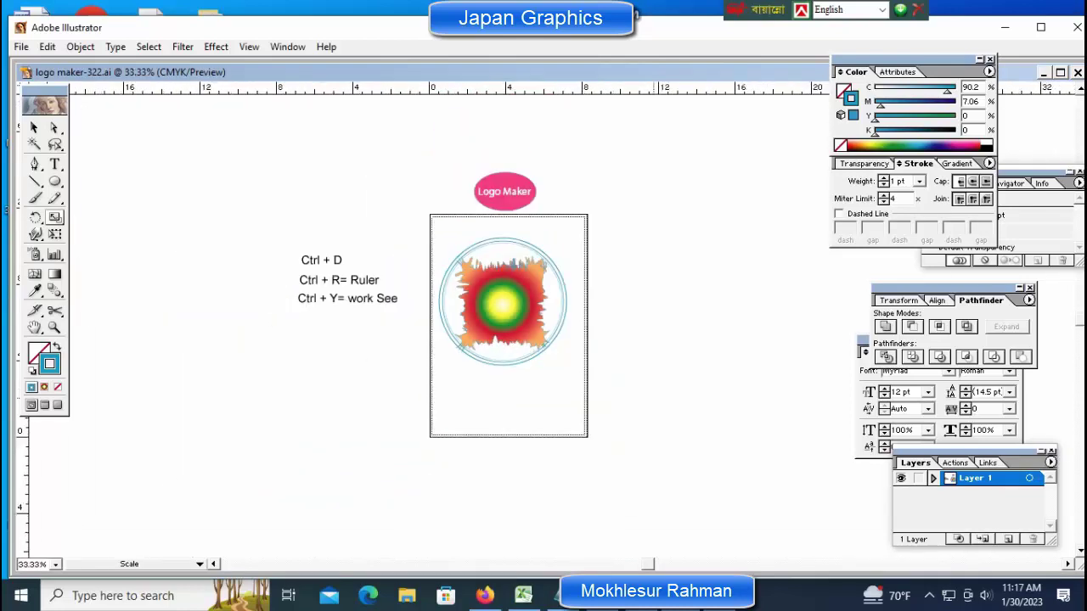
key("s")
left_click_drag(423, 231, 592, 394)
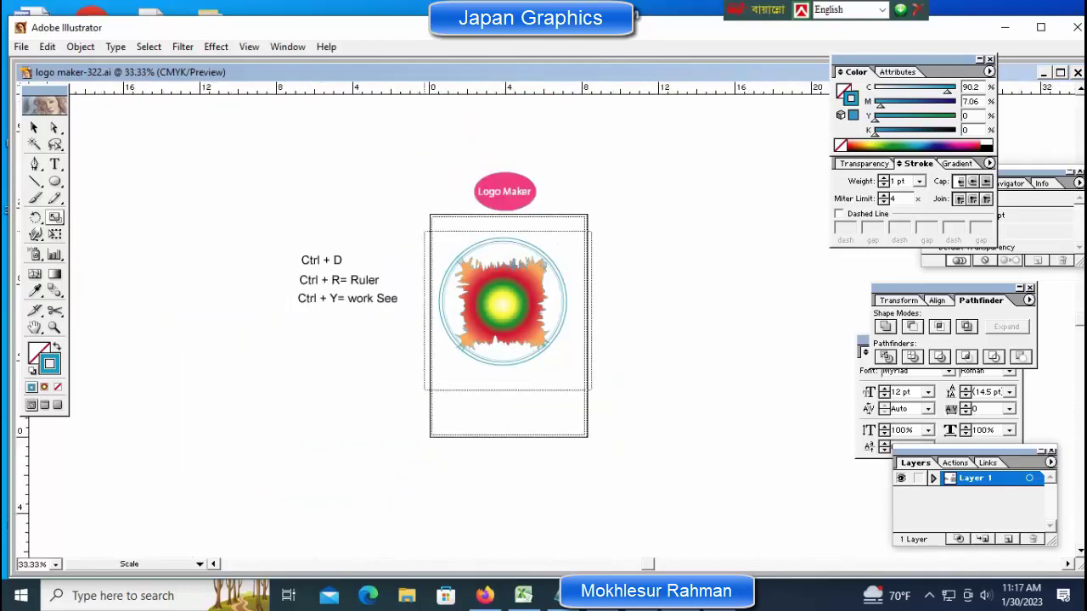
key("z")
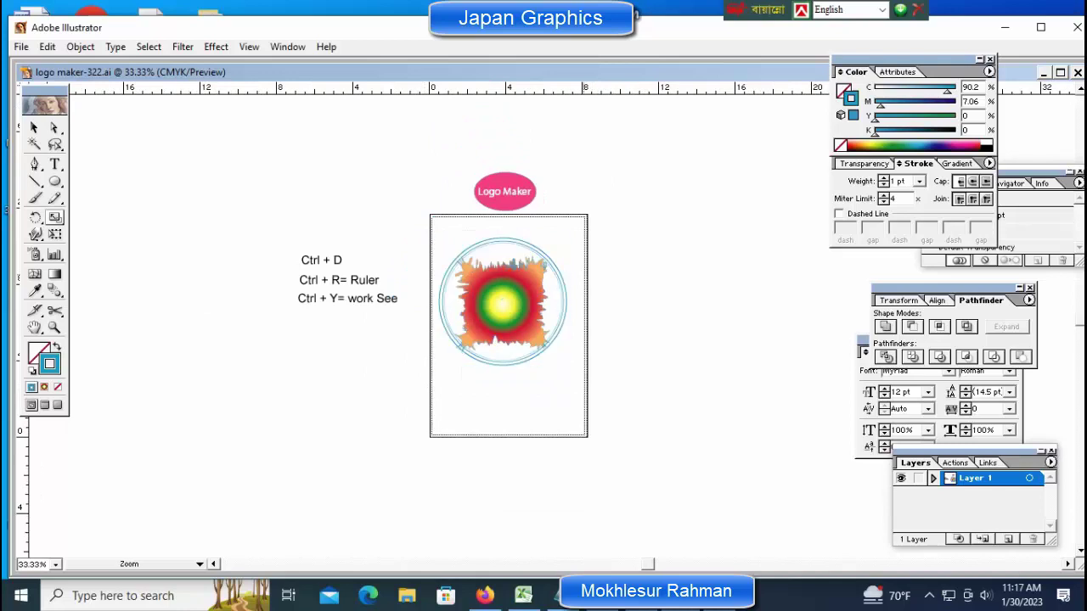
key("ctrl+plus")
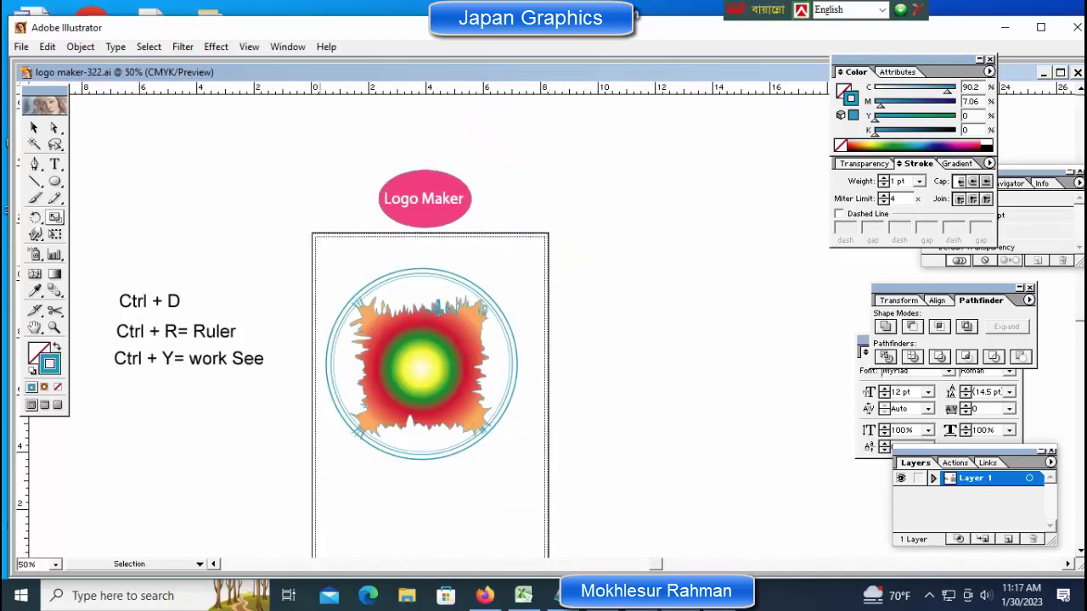
left_click_drag(319, 264, 552, 495)
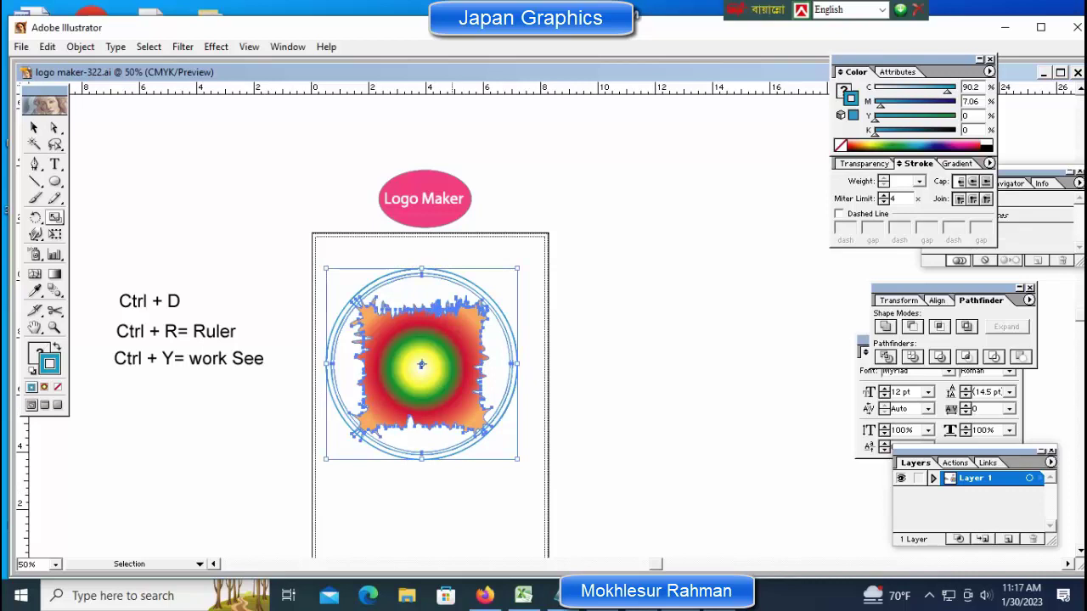
right_click(433, 373)
left_click(463, 420)
left_click(463, 419, "shift")
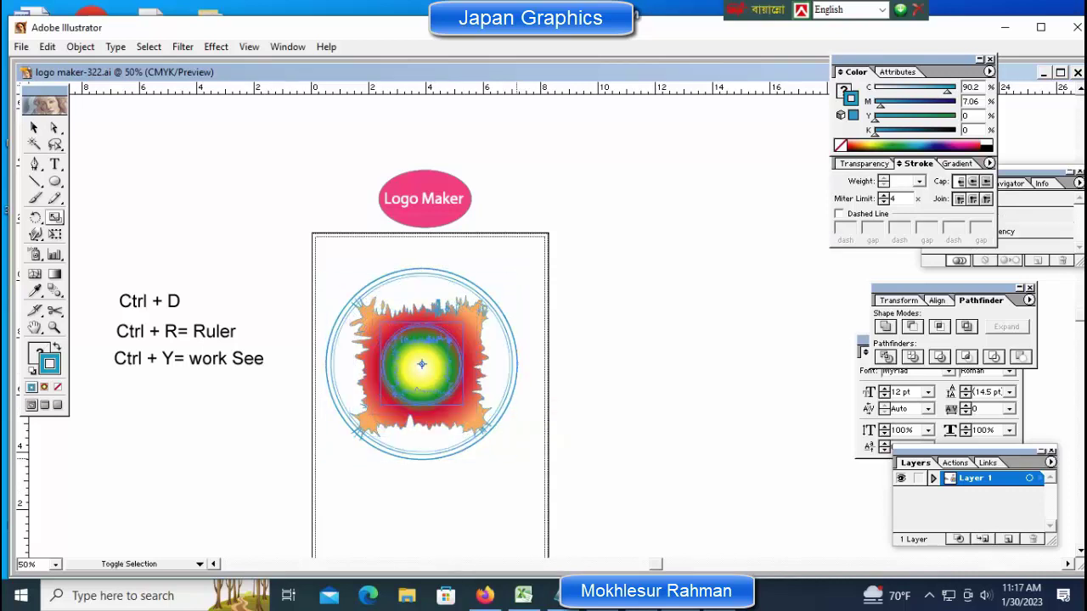
mouse_move(421, 363)
left_mouse_down()
mouse_move(413, 359)
mouse_move(425, 312)
left_mouse_up()
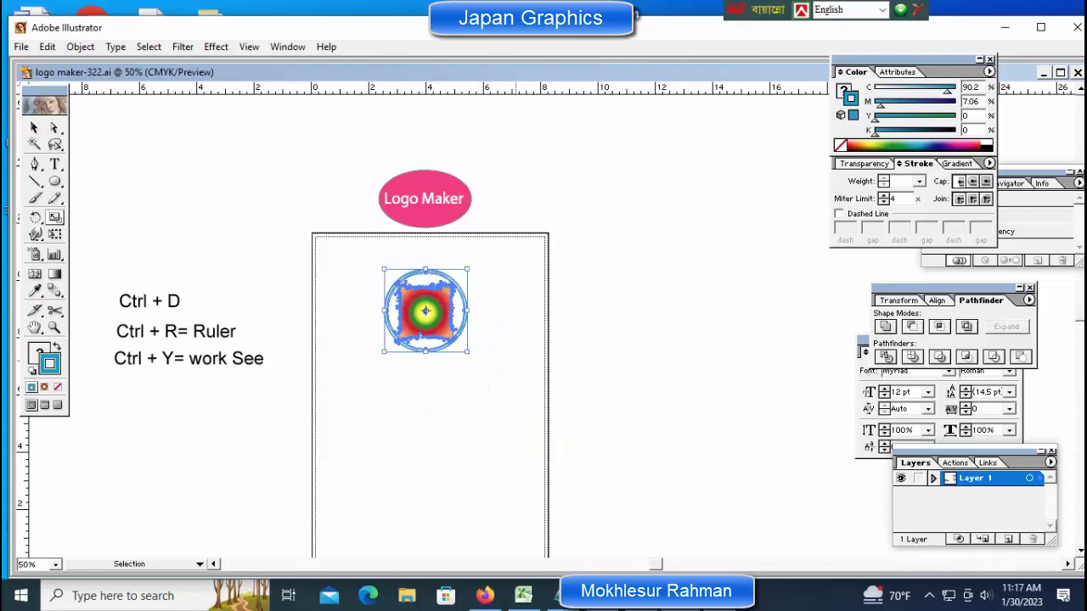
- Zoom in on the circular logo to 200%
left_click(148, 289)
left_click(149, 289)
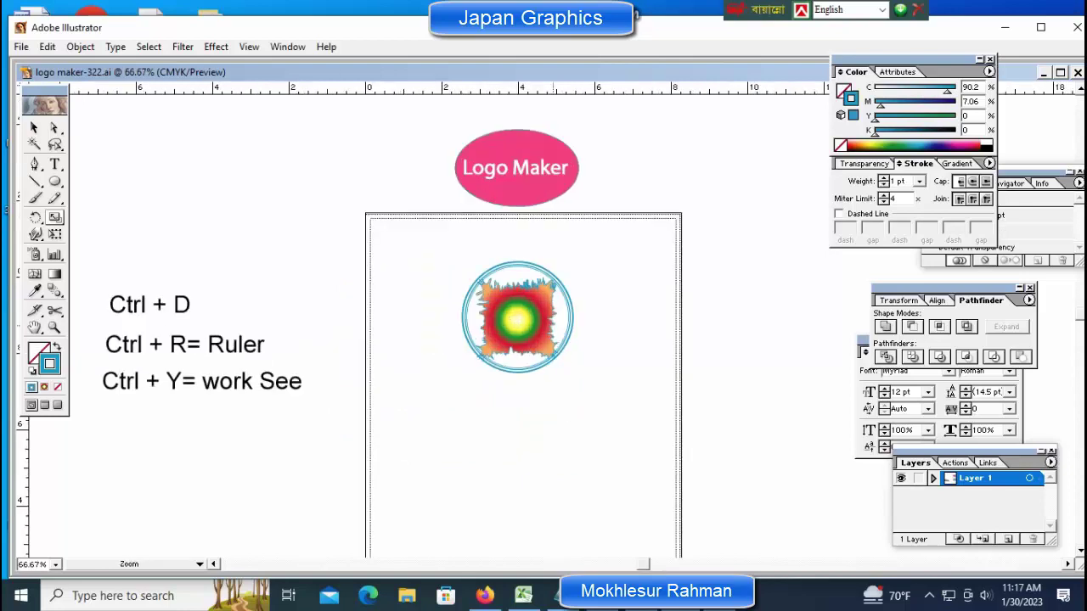
left_click(551, 325)
left_click(607, 318)
left_click(479, 196)
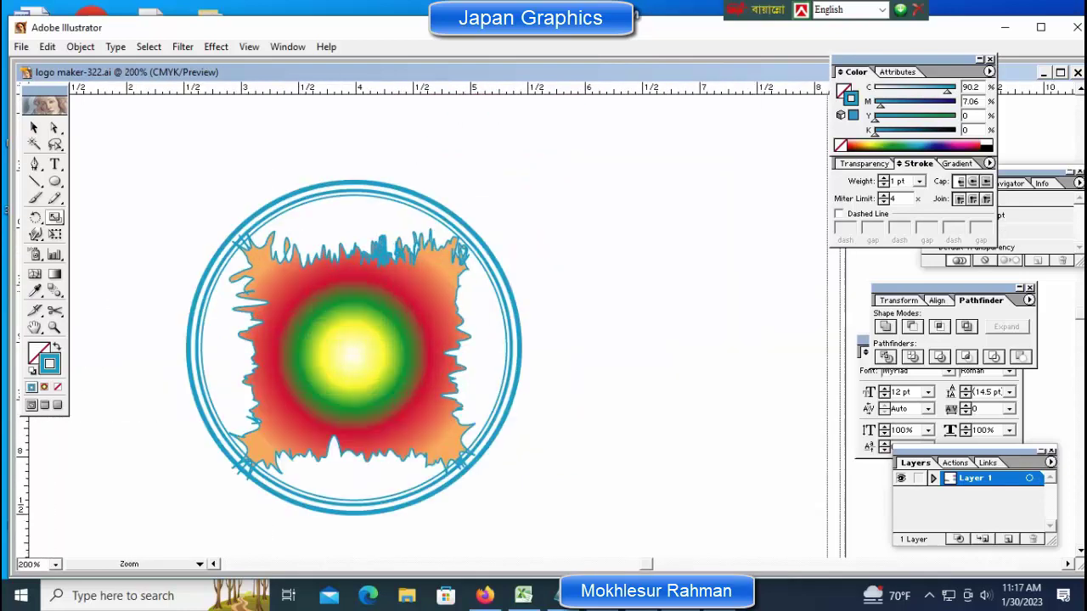
left_click(355, 348)
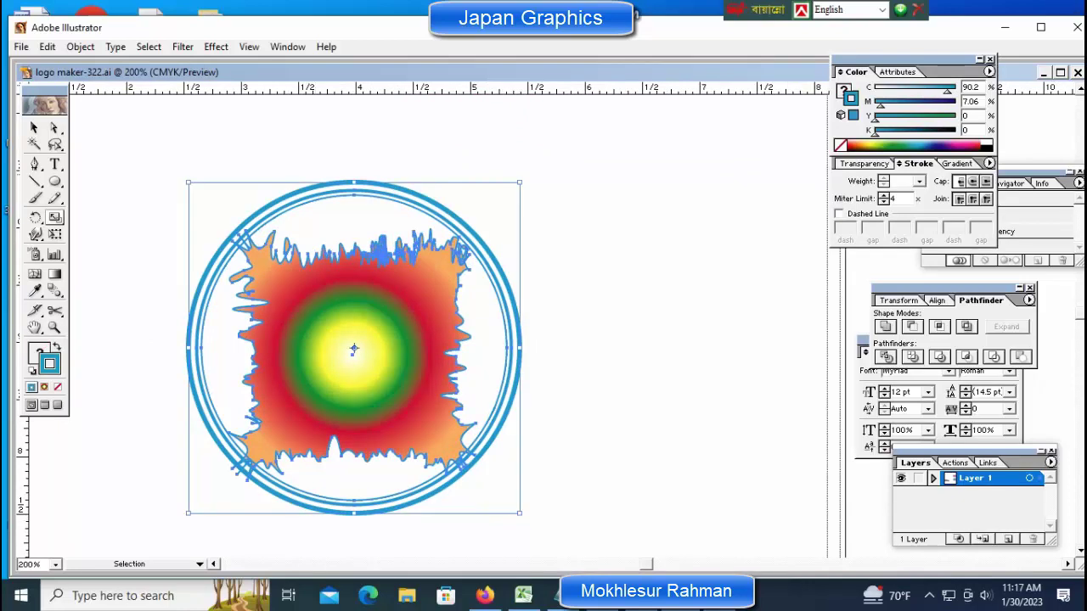
- Undo the stray move of the blue piece from the logo's context menu
key("ctrl+shift+a")
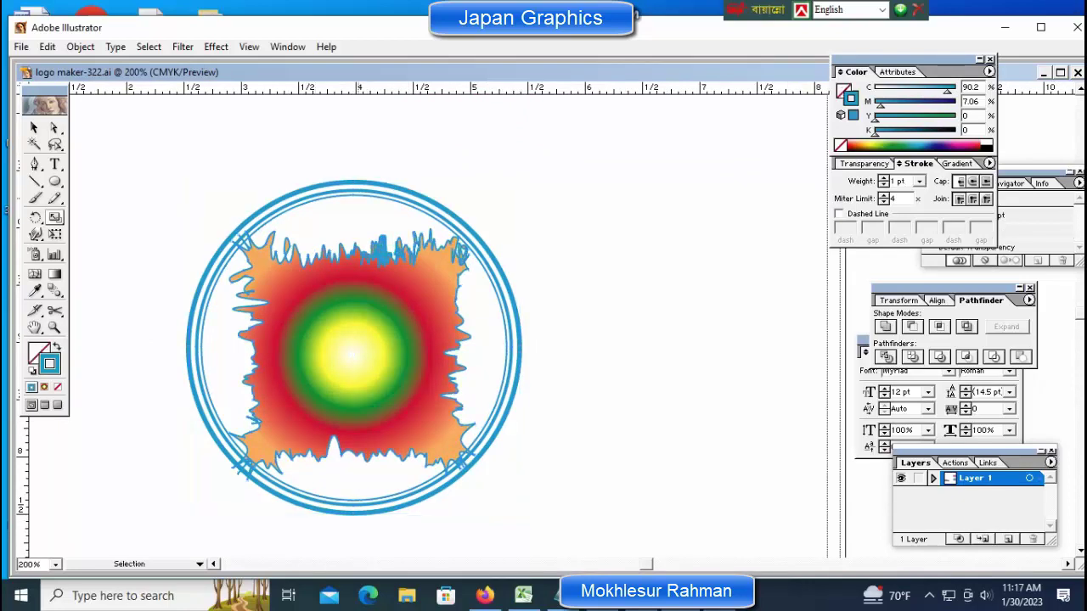
left_click(355, 348)
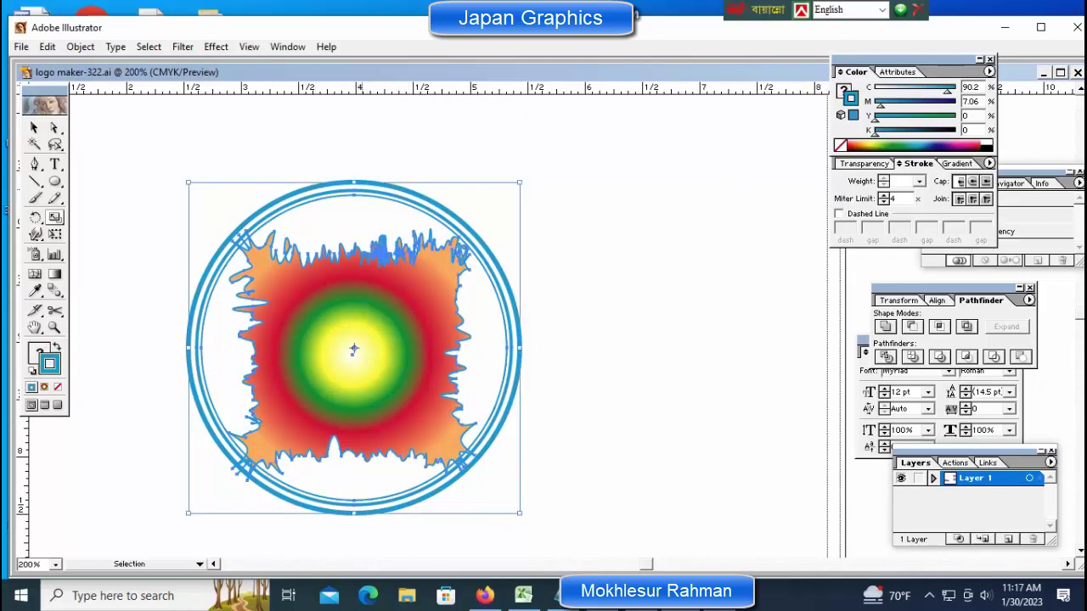
right_click(366, 194)
left_click(406, 198)
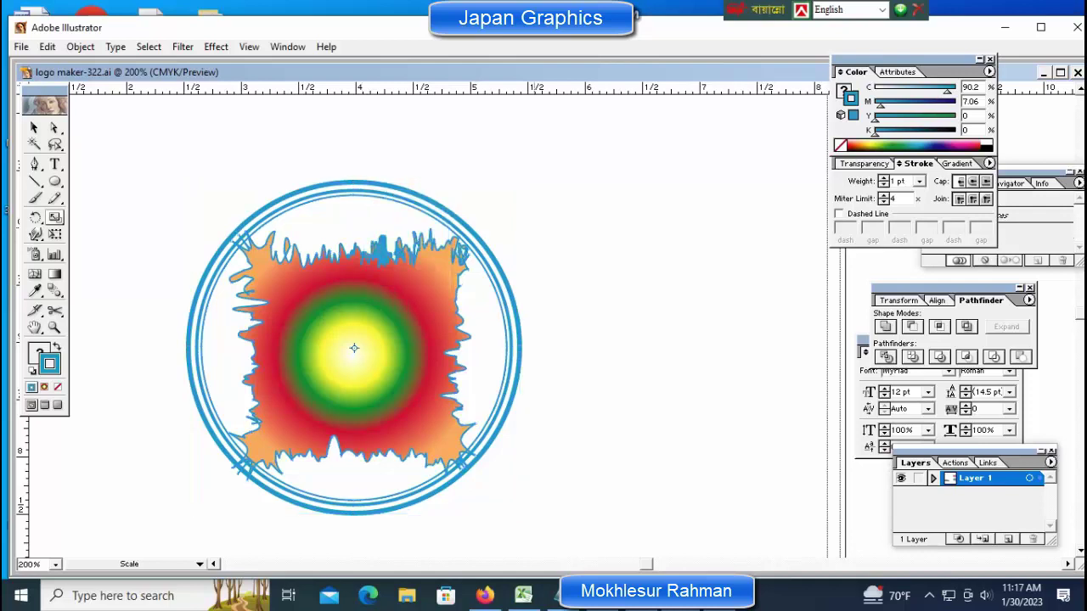
- Try a 2 pt stroke weight on the artwork, then reset the circle strokes to 1 pt
key("ctrl+a")
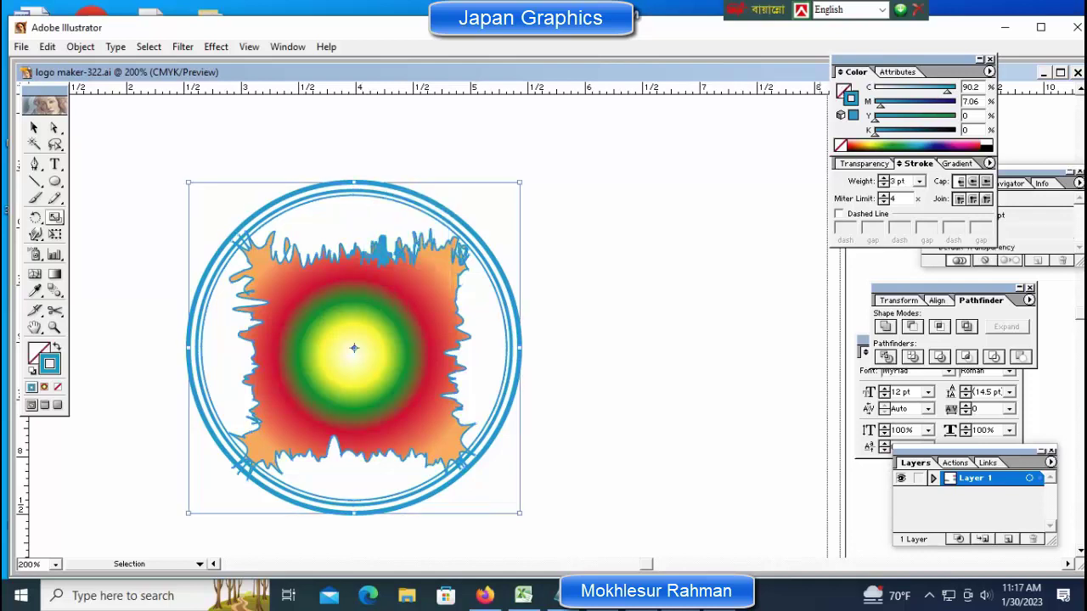
key("s")
left_click(919, 180)
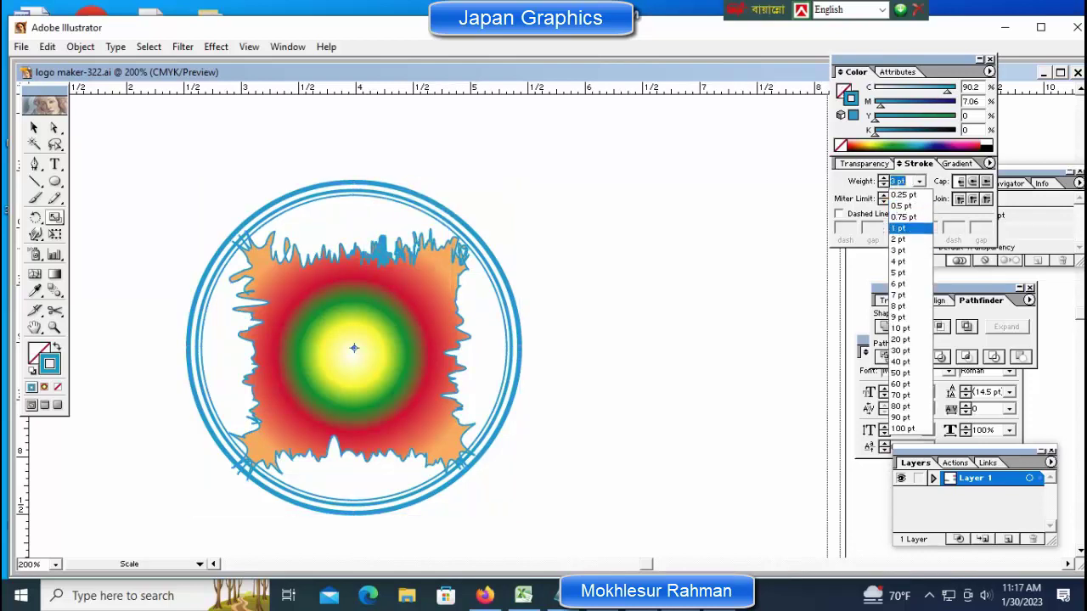
left_click(909, 249)
key("v")
key("ctrl+shift+a")
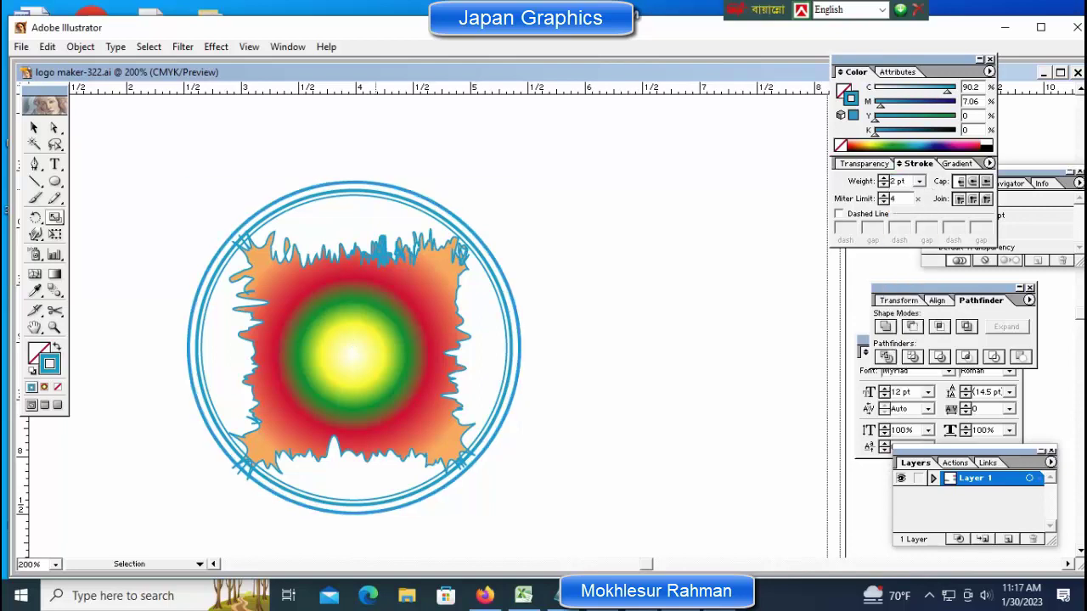
key("s")
left_click(918, 181)
left_click(909, 240)
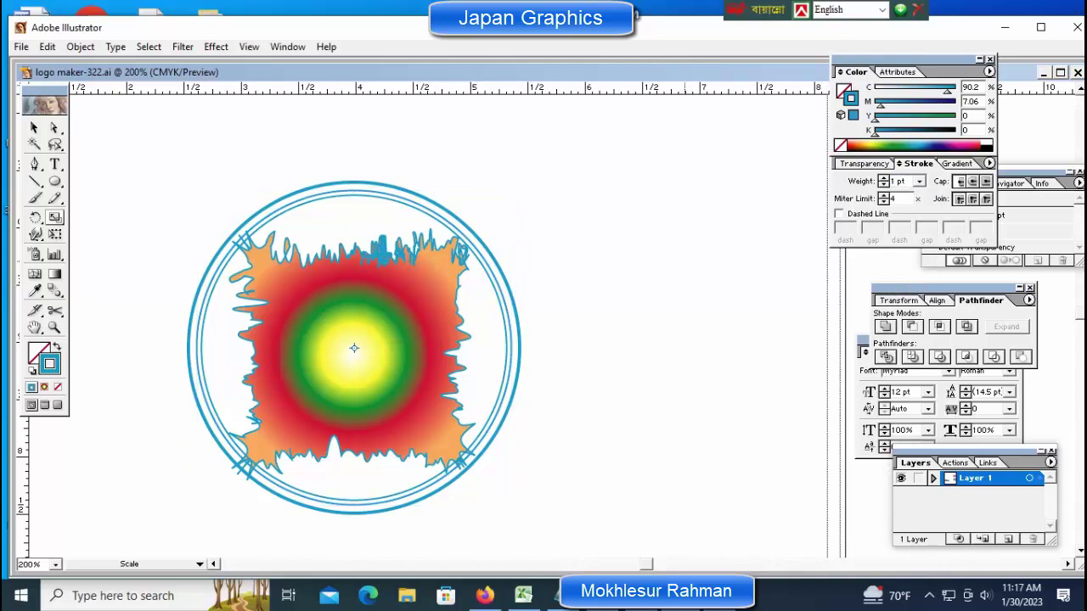
key("ctrl")
- Scale the whole emblem up slightly and zoom out to show the full artboard
key("ctrl+a")
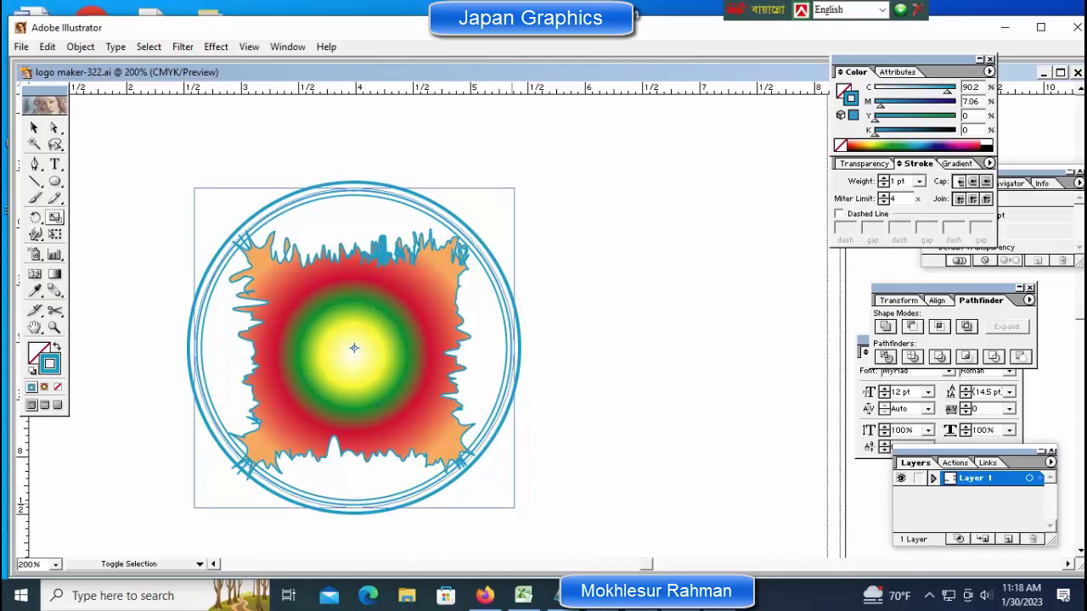
left_click_drag(511, 190, 514, 187)
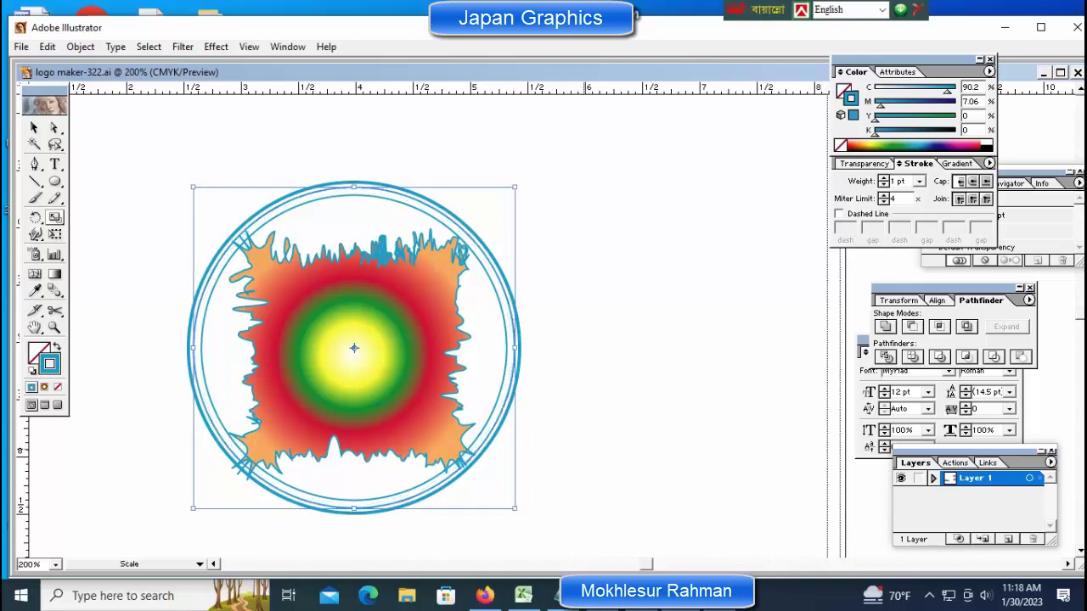
key("ctrl+shift+a")
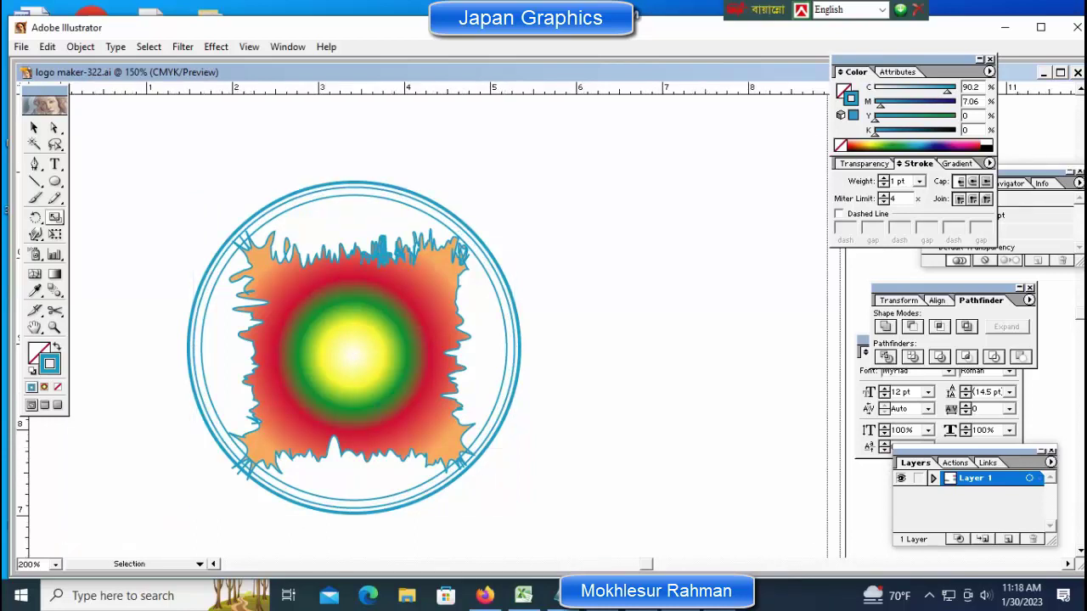
key("ctrl+minus")
key("ctrl+minus")
key("ctrl+minus")
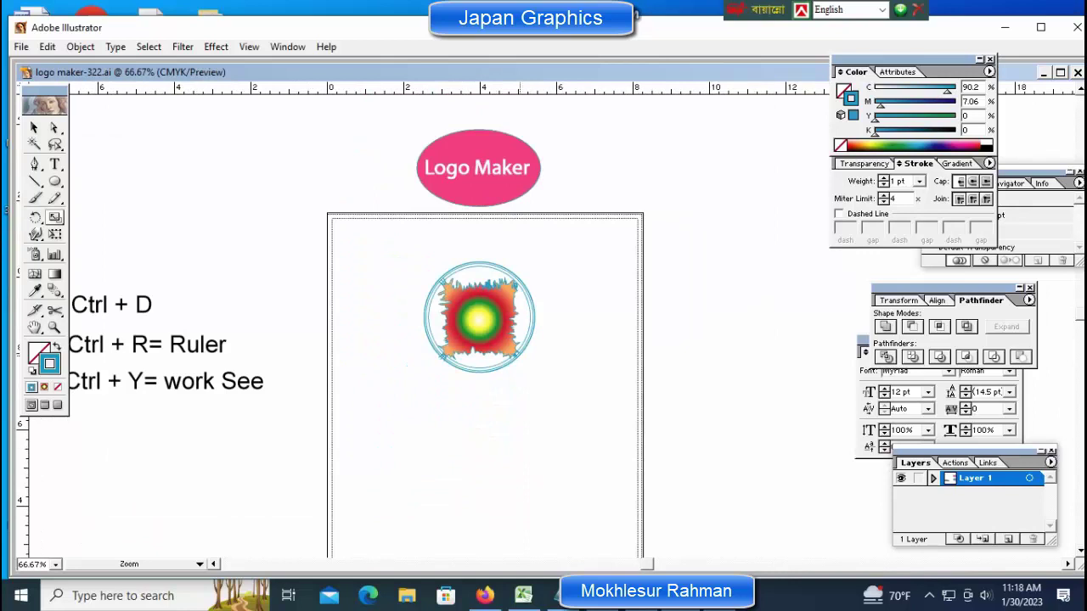
- Zoom to 150% and pan so the emblem sits left of centre with space beneath it
key("ctrl+plus")
key("ctrl+plus")
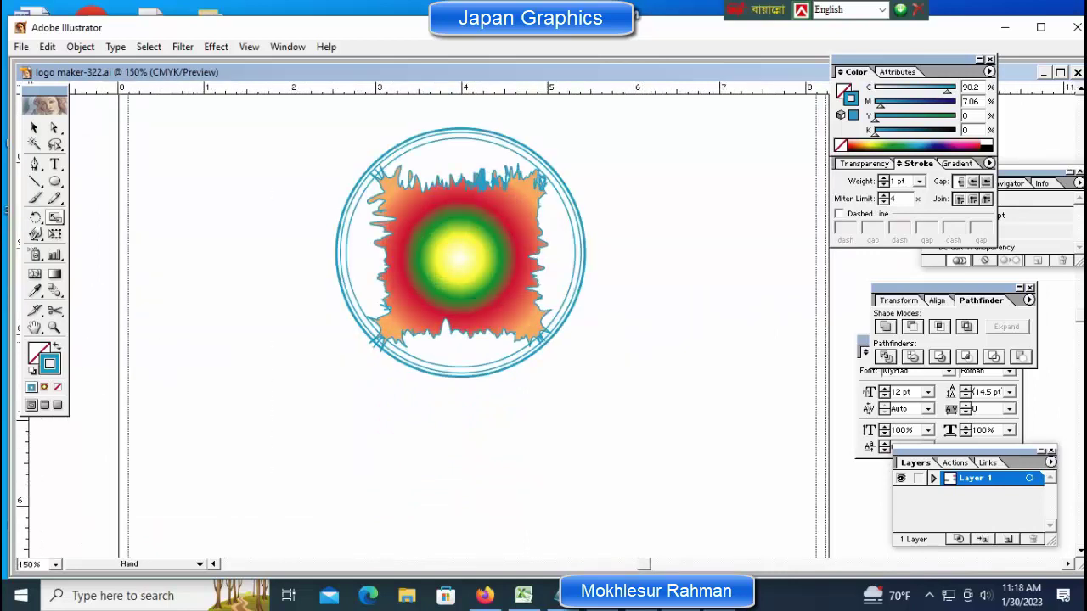
mouse_move(458, 254)
left_mouse_down()
mouse_move(306, 254)
mouse_move(381, 292)
left_mouse_up()
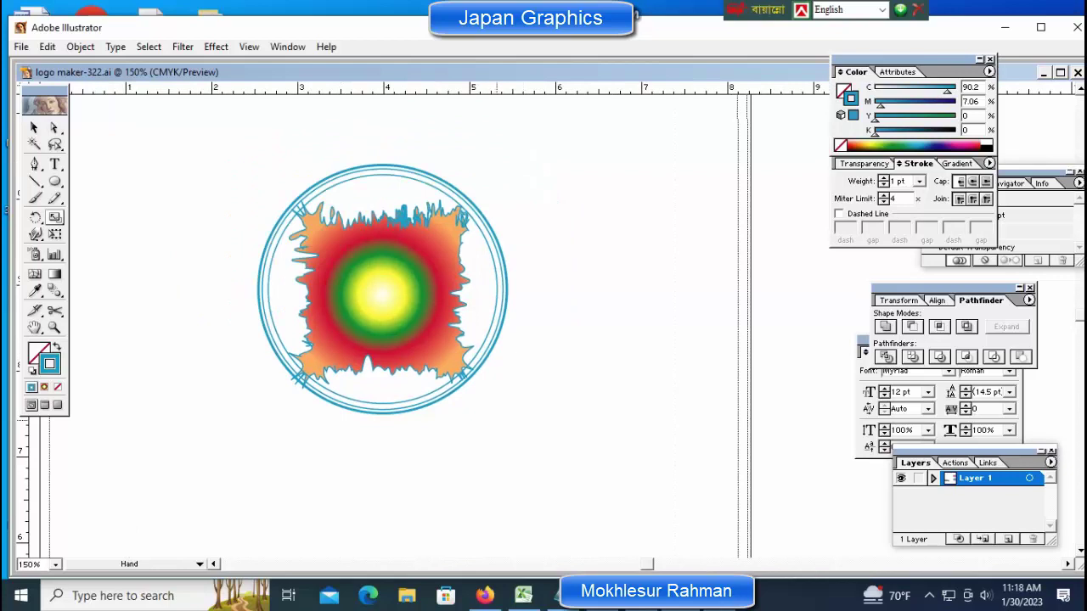
left_click_drag(498, 255, 498, 274)
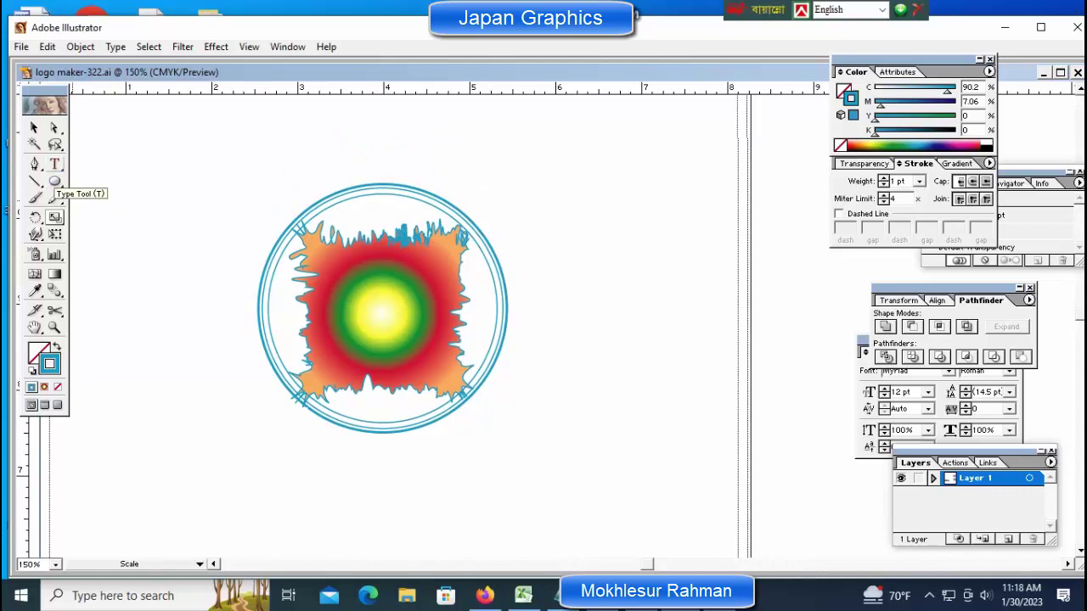
- Add the caption 'Logo- Sun' centred under the emblem and draw a small star to its left
left_click(55, 164)
left_click(357, 136)
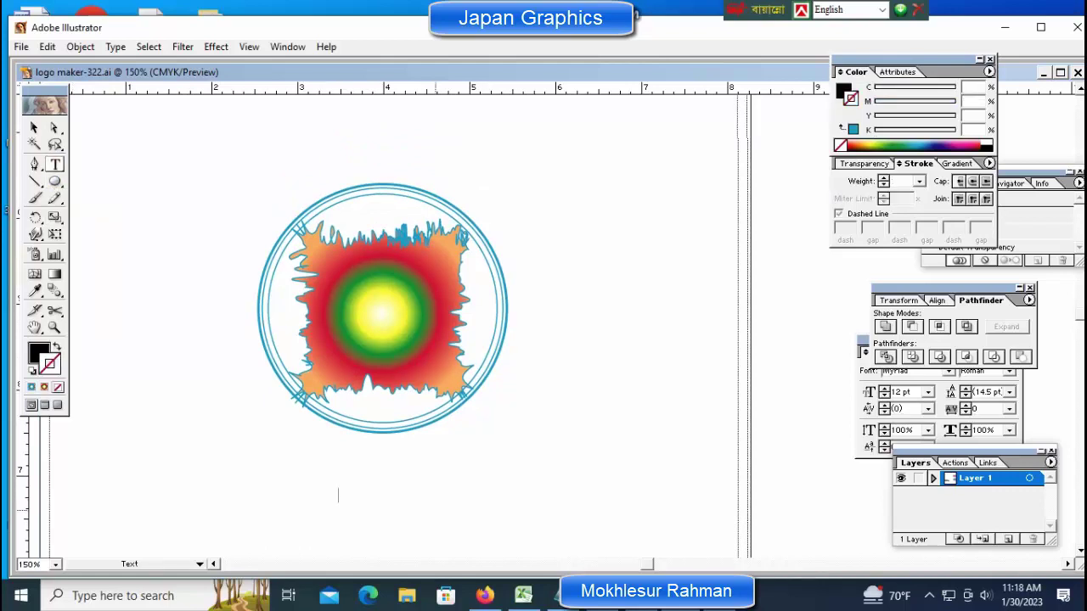
type("Log")
type("o-")
type(" Sun")
mouse_move(367, 494)
left_mouse_down()
mouse_move(374, 477)
mouse_move(448, 491)
left_mouse_up()
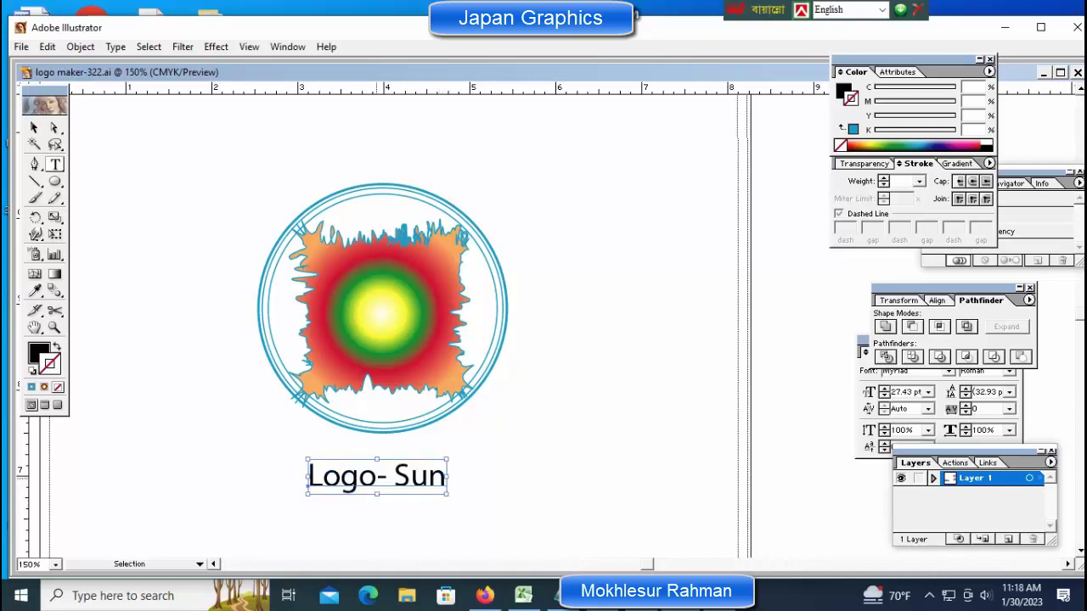
left_click_drag(376, 477, 387, 462)
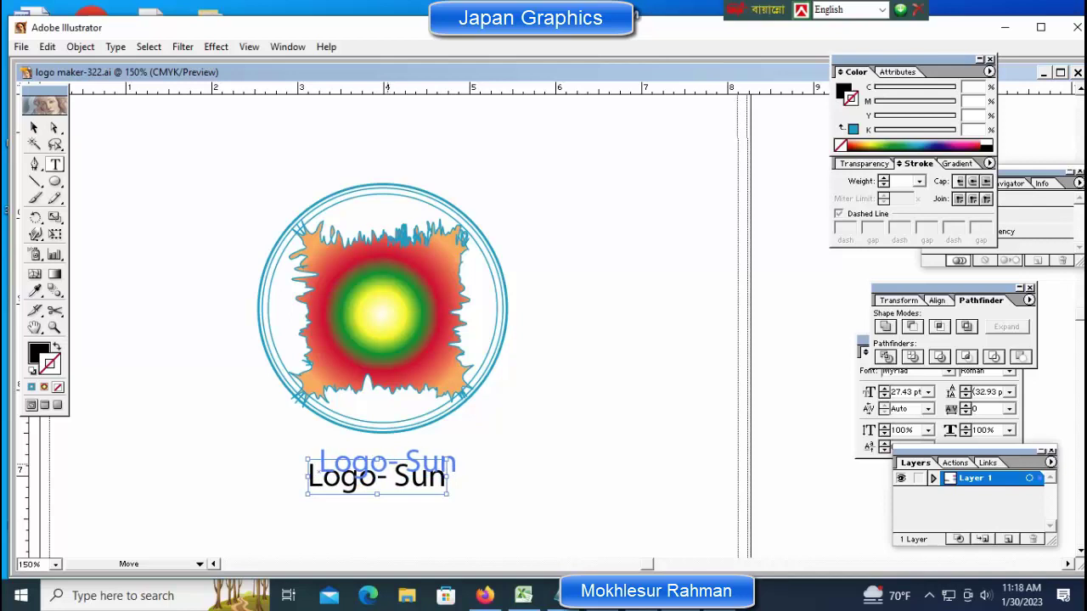
left_click_drag(388, 462, 386, 458)
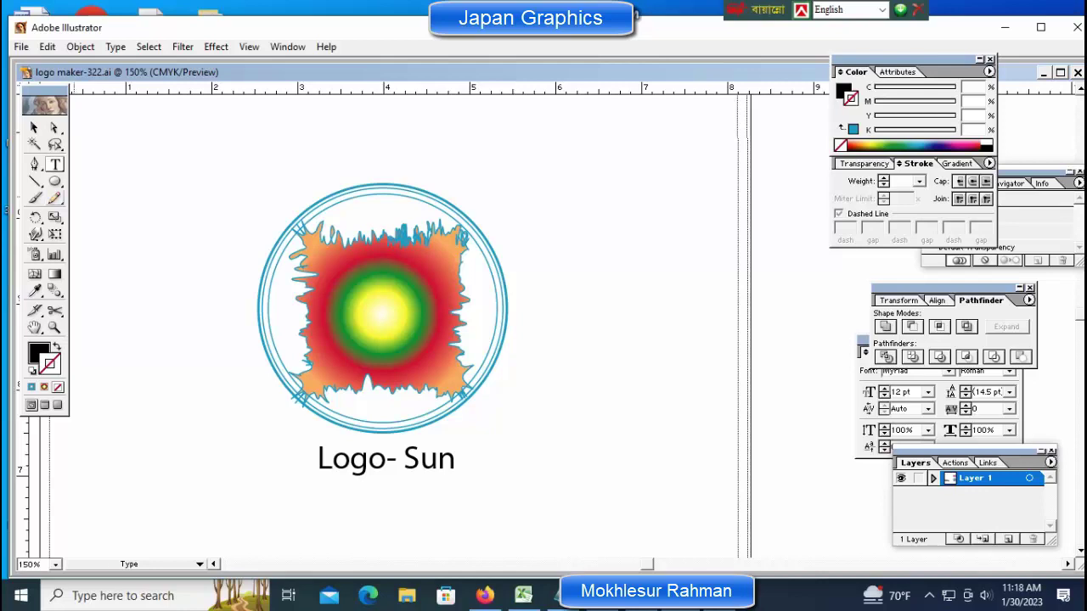
left_click_drag(54, 182, 150, 184)
left_click_drag(183, 239, 200, 253)
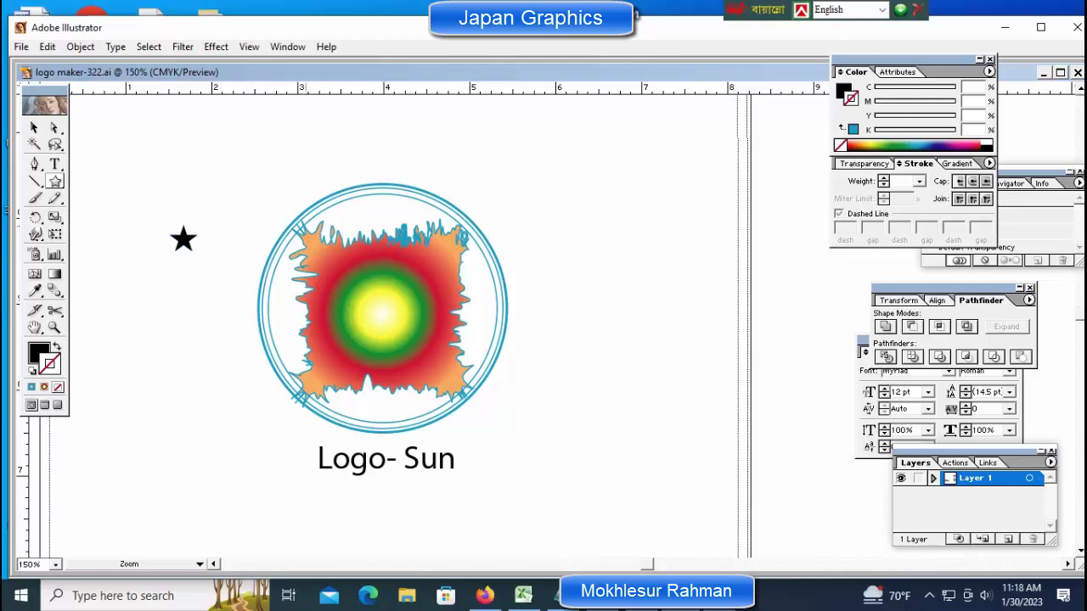
- Zoom to 200%, try a pink outline and fill on the star, then undo those changes
key("ctrl+equal")
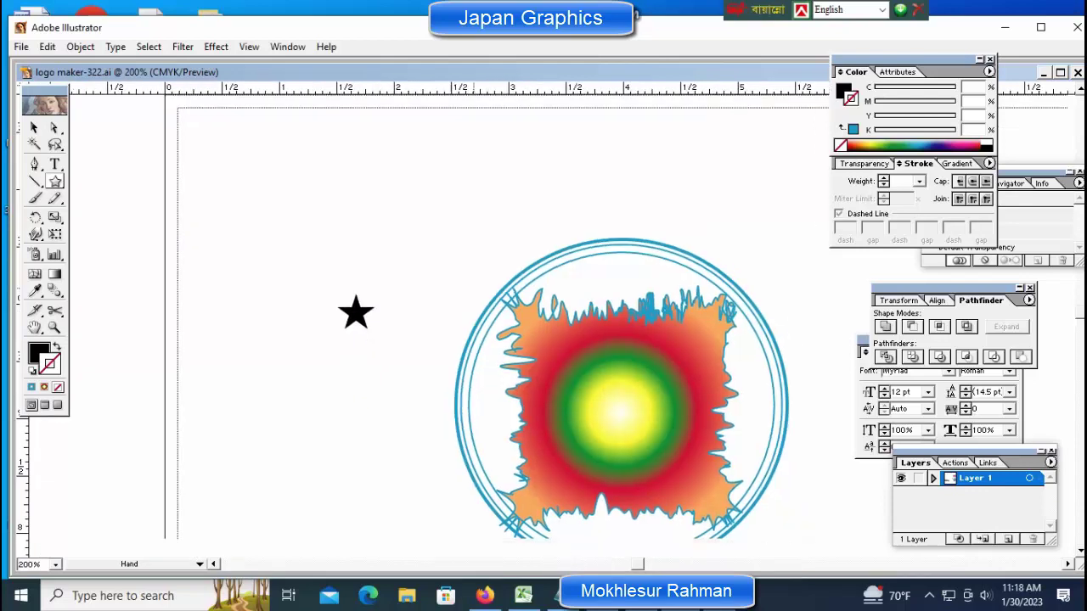
left_click(164, 255, "ctrl")
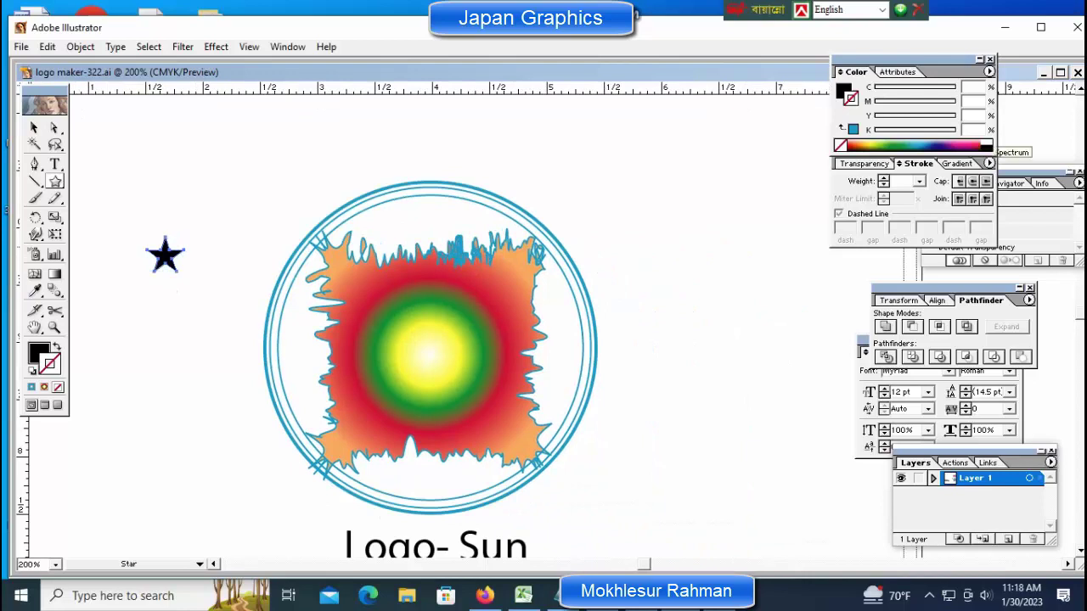
left_click(976, 146)
key("x")
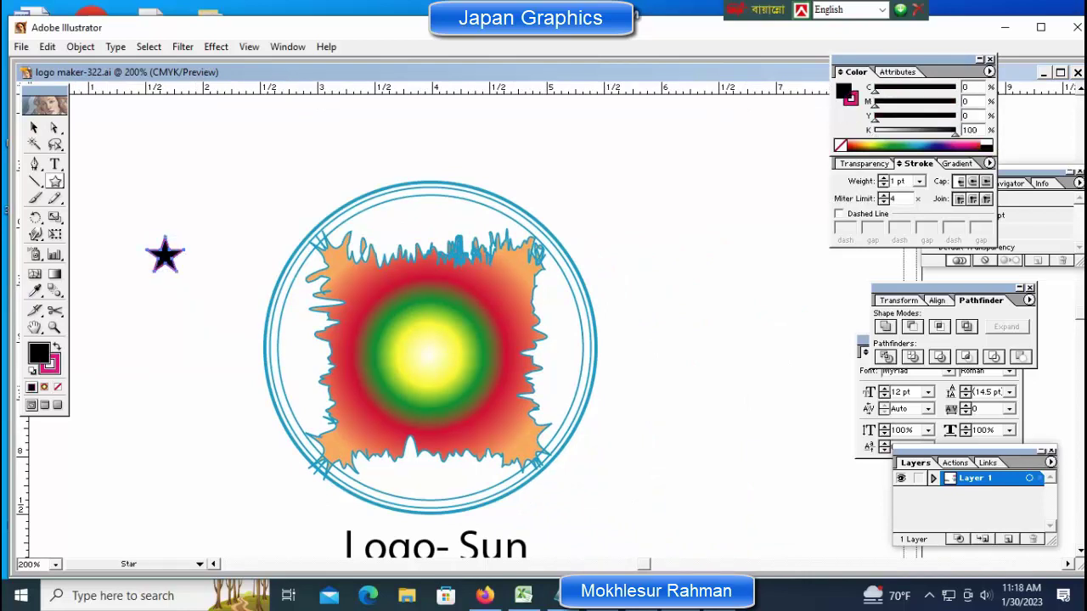
left_click(981, 146)
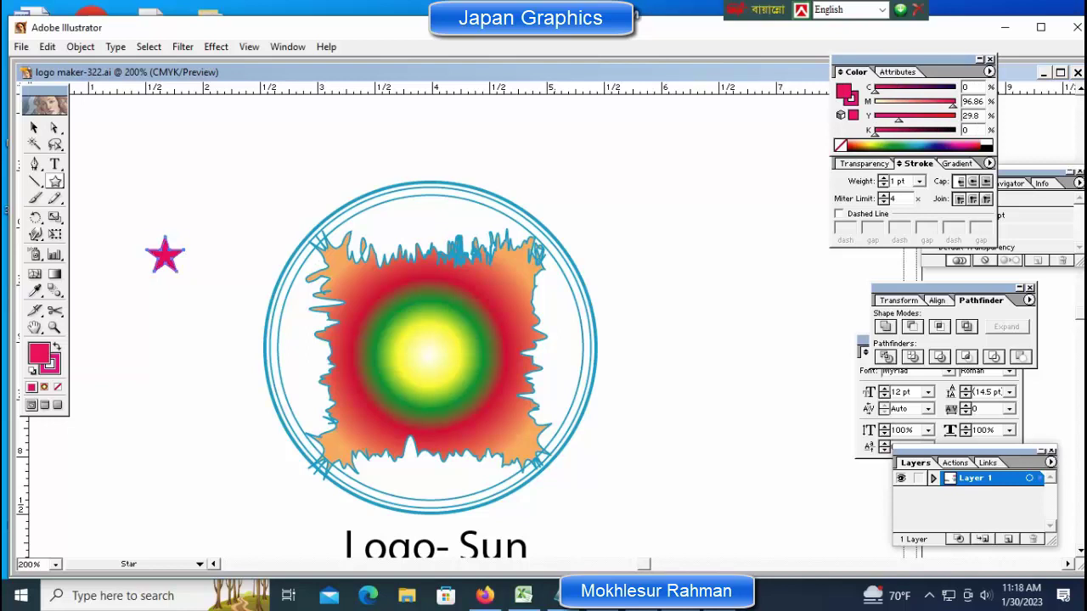
left_click(165, 255)
left_click(164, 254, "shift")
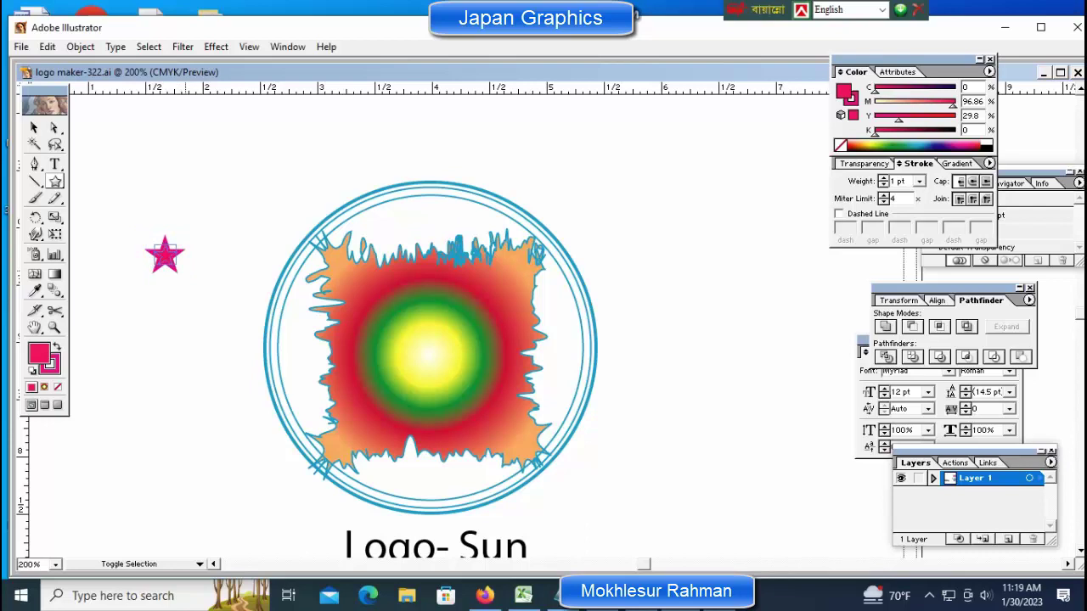
key("ctrl+z")
key("ctrl+z")
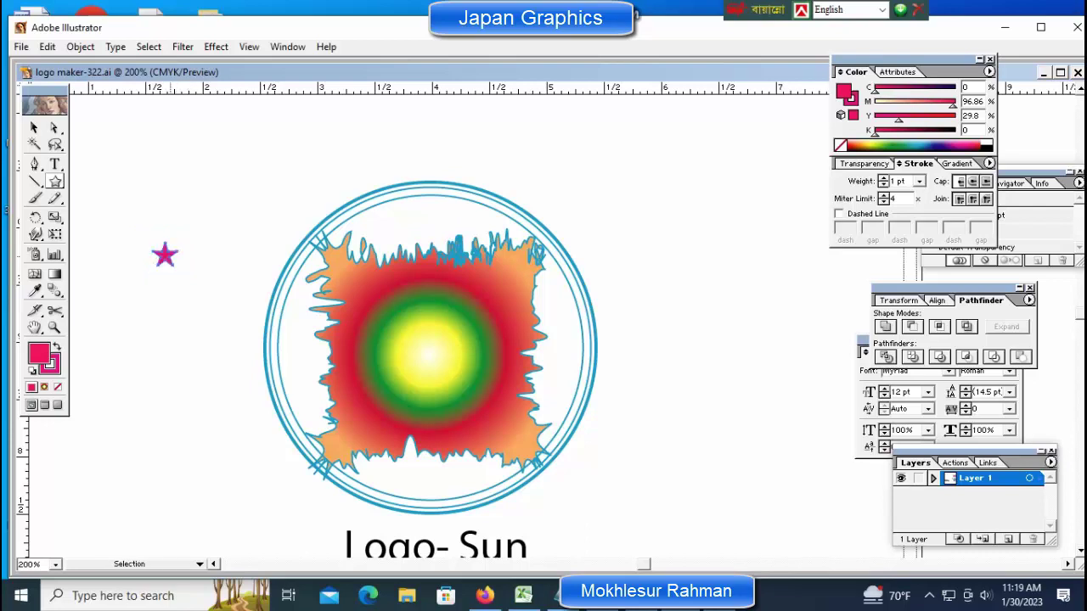
key("ctrl+z")
key("ctrl+z")
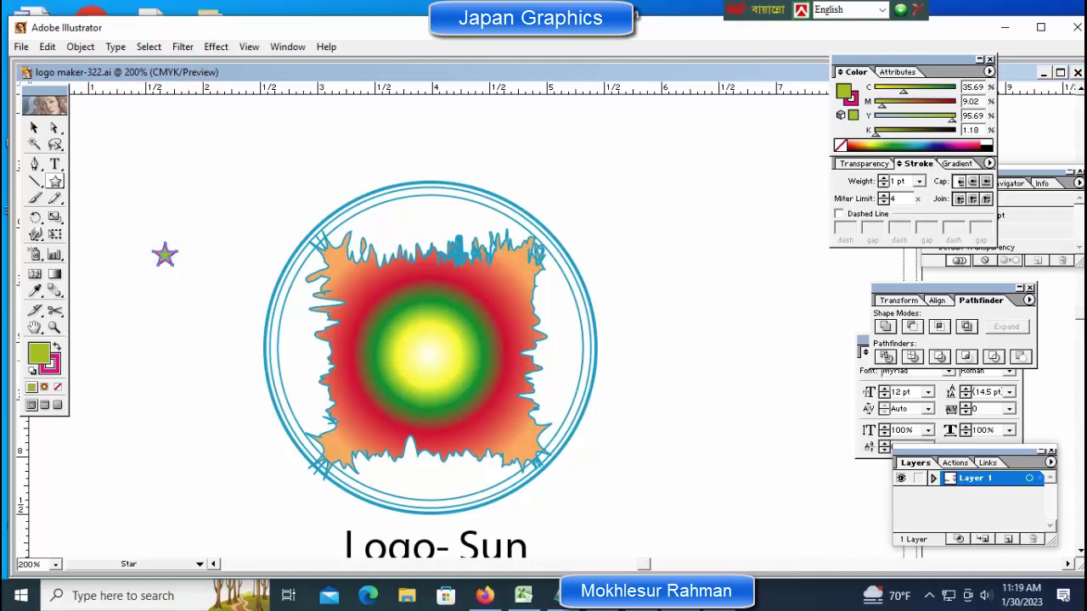
key("x")
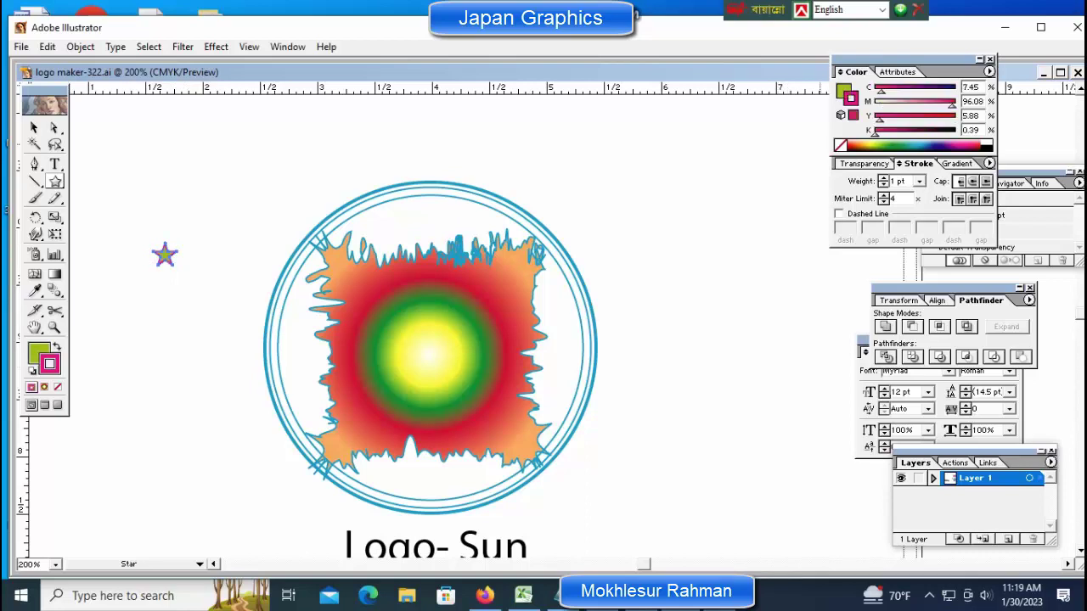
key("ctrl+z")
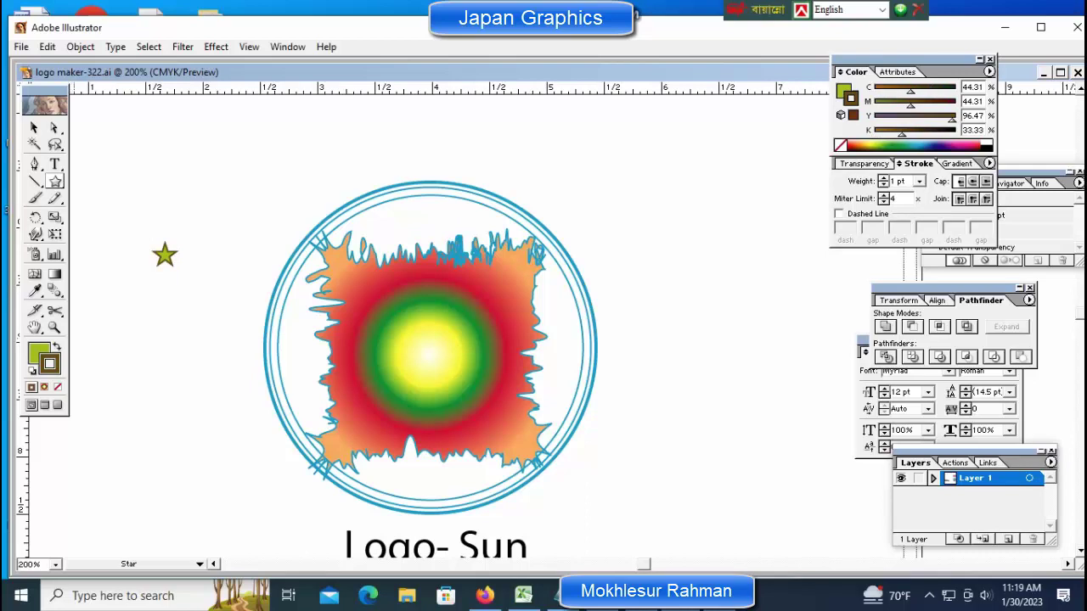
key("ctrl+z")
- Fill the star with a lighter green from the Color spectrum
left_click(35, 290)
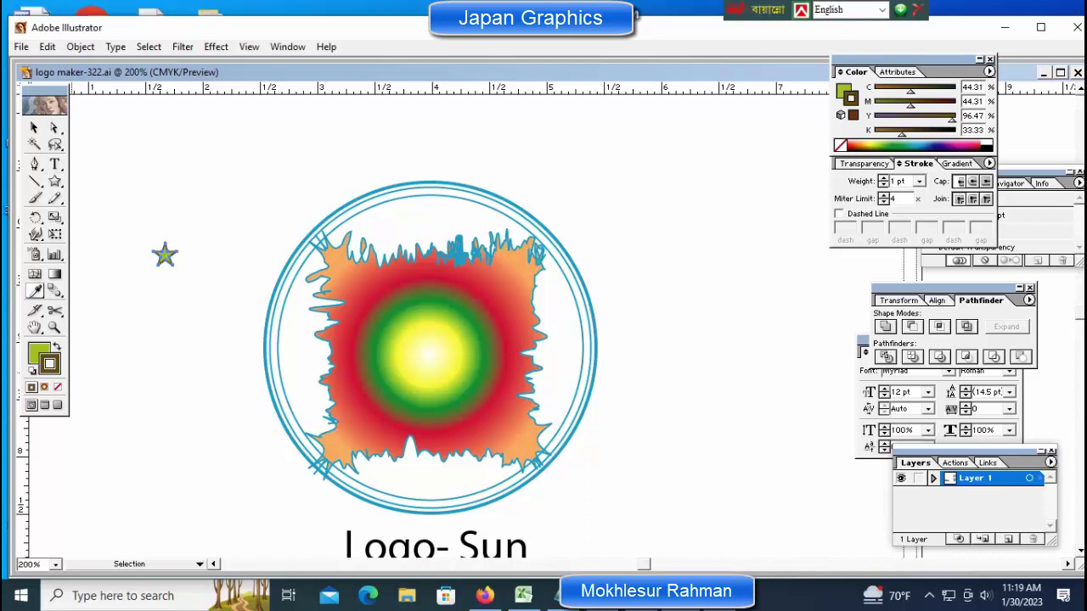
key("x")
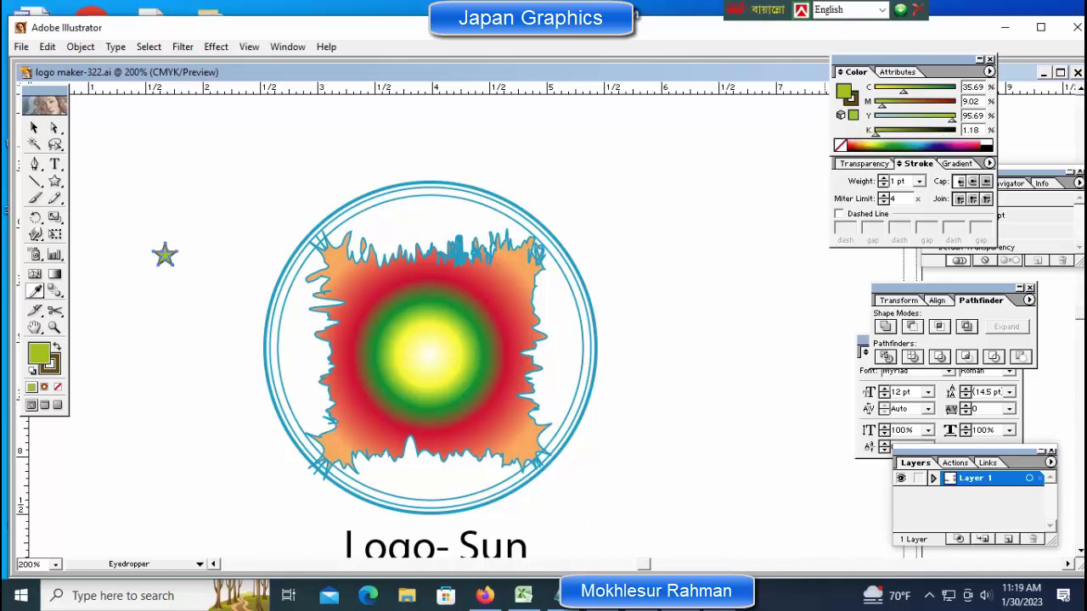
left_click(874, 145)
key("ctrl+shift+a")
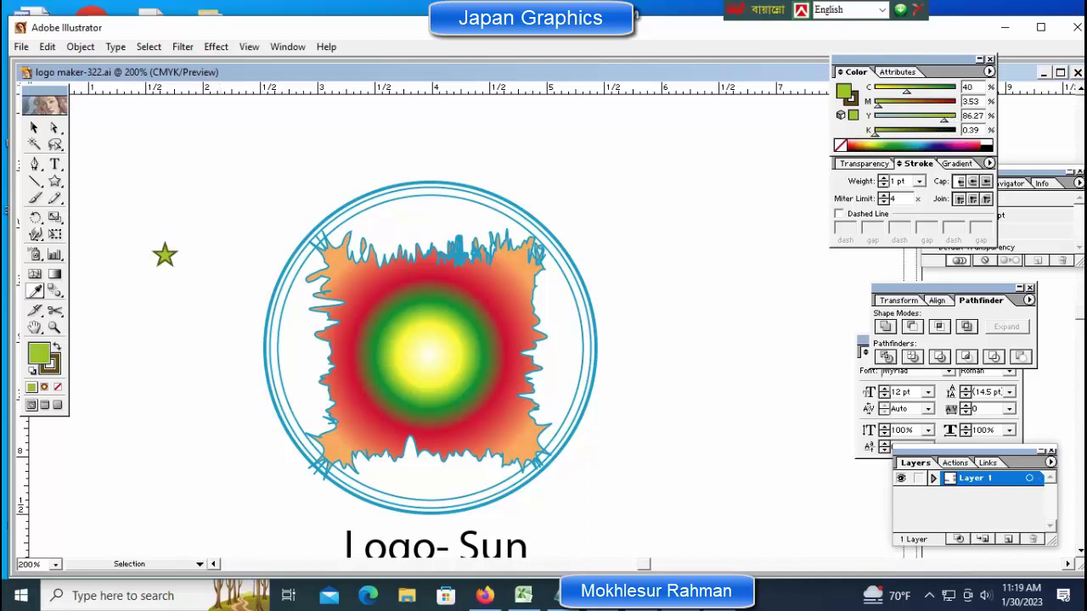
- Give the star a green outline
left_click(165, 255)
key("x")
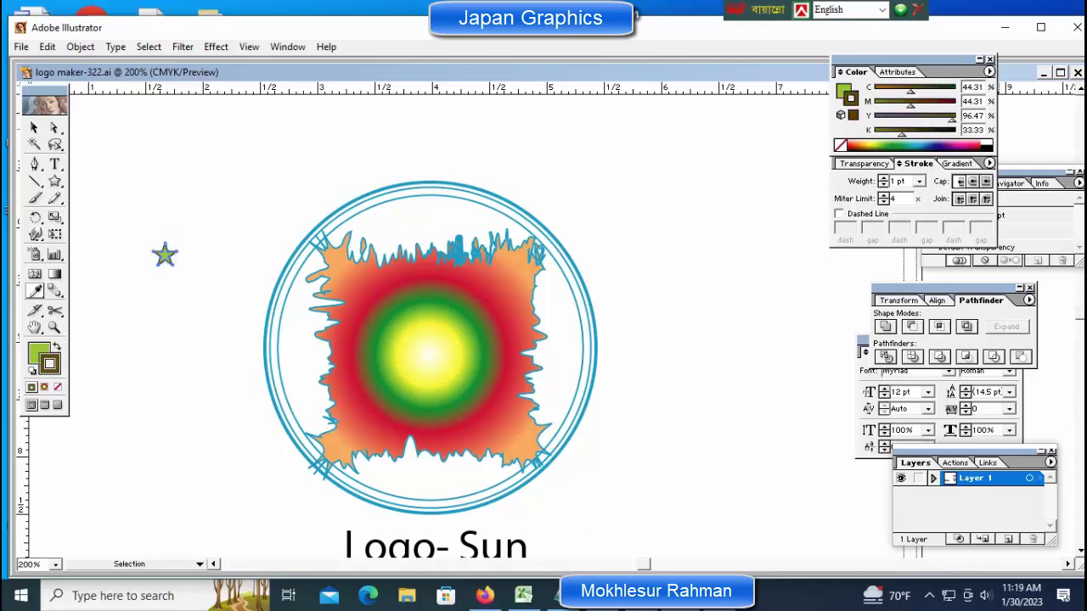
left_click(891, 146)
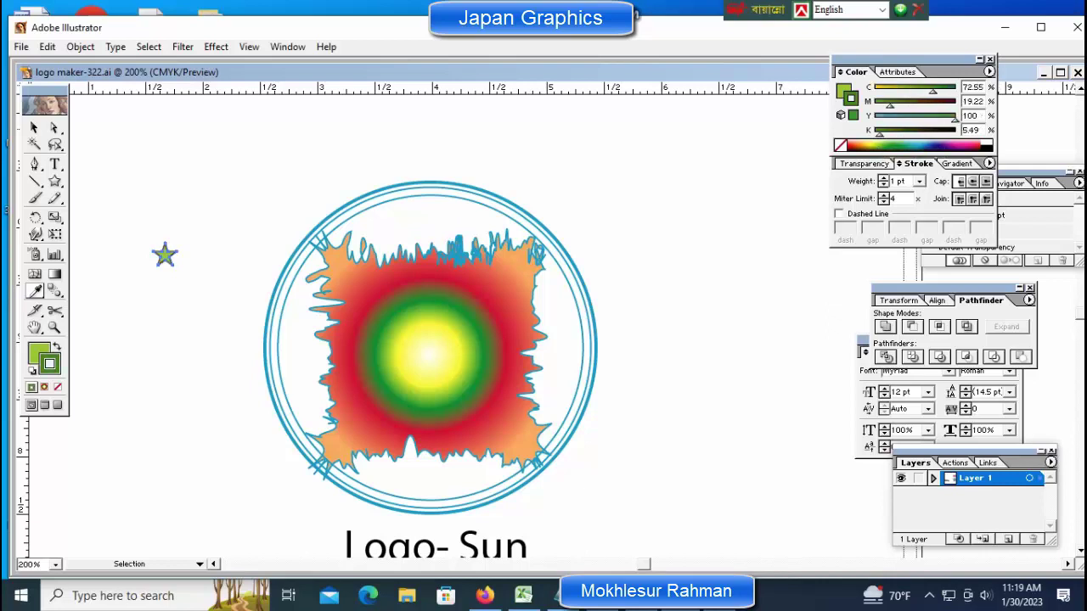
key("ctrl+shift+a")
- Draw a small hexagon left of the logo, undoing a premature move onto the ring
key("i")
left_click_drag(55, 181, 131, 184)
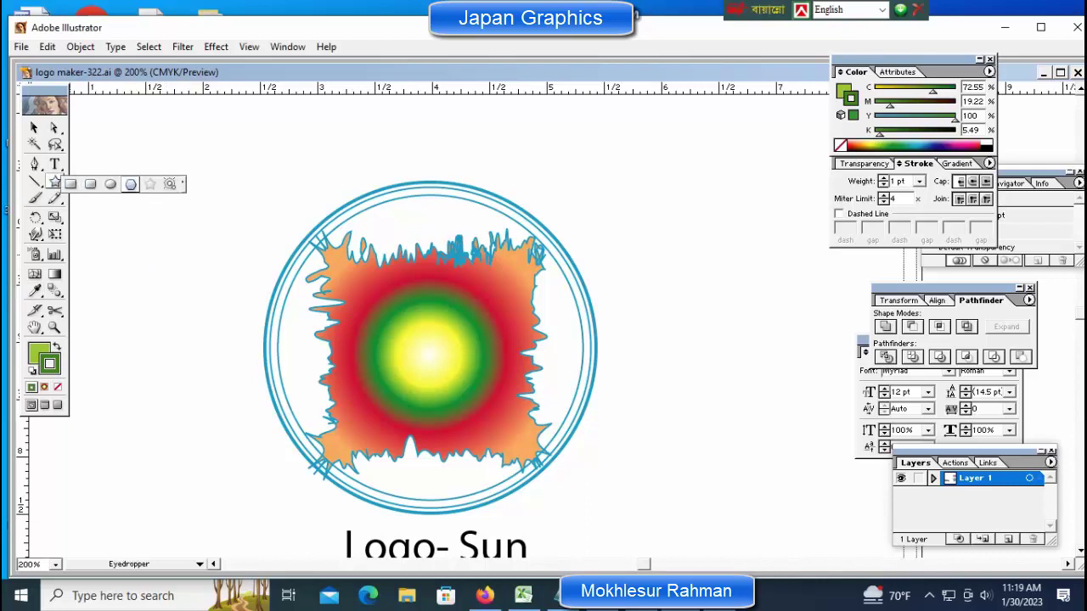
left_click_drag(166, 303, 166, 282)
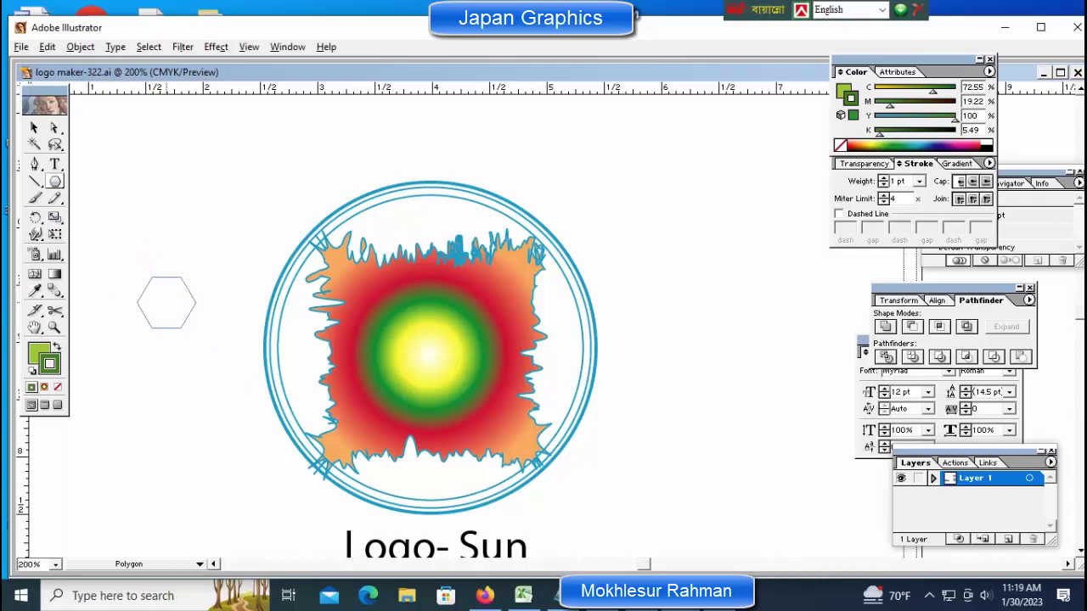
key("v")
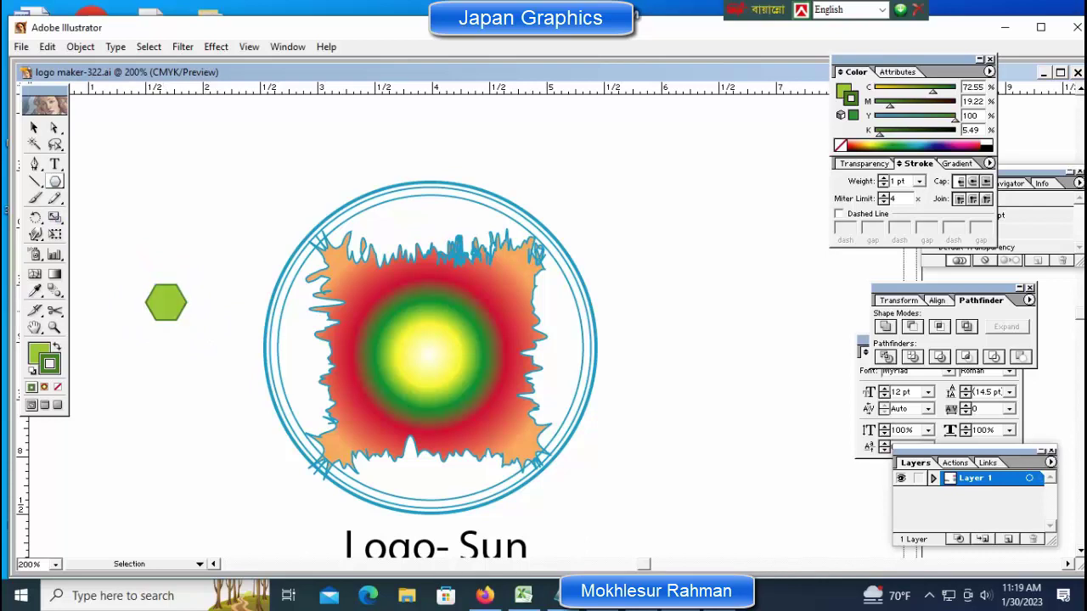
left_click_drag(165, 303, 301, 355)
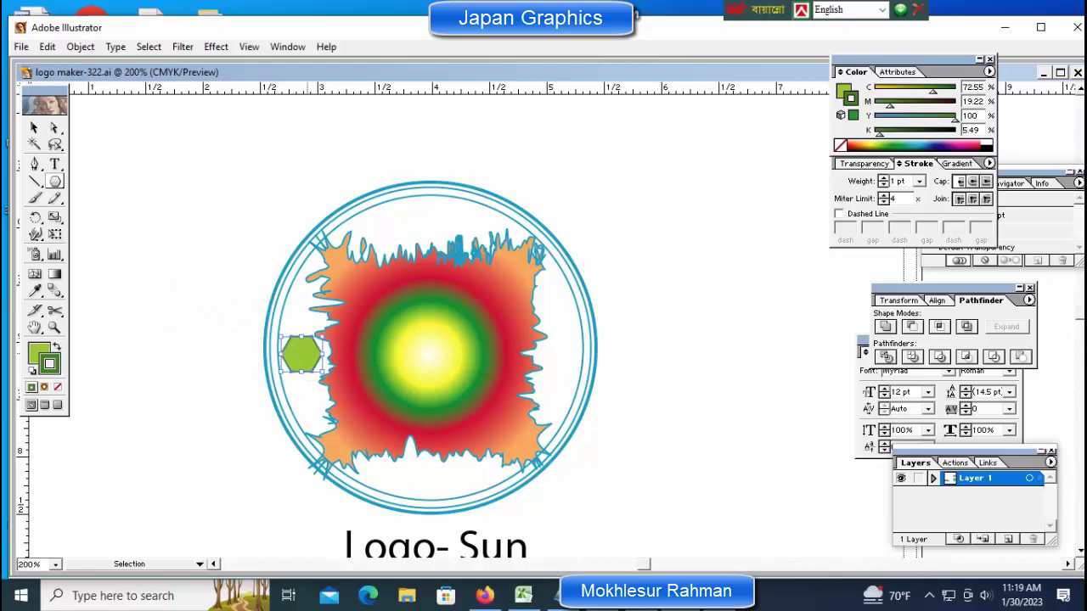
key("ctrl+z")
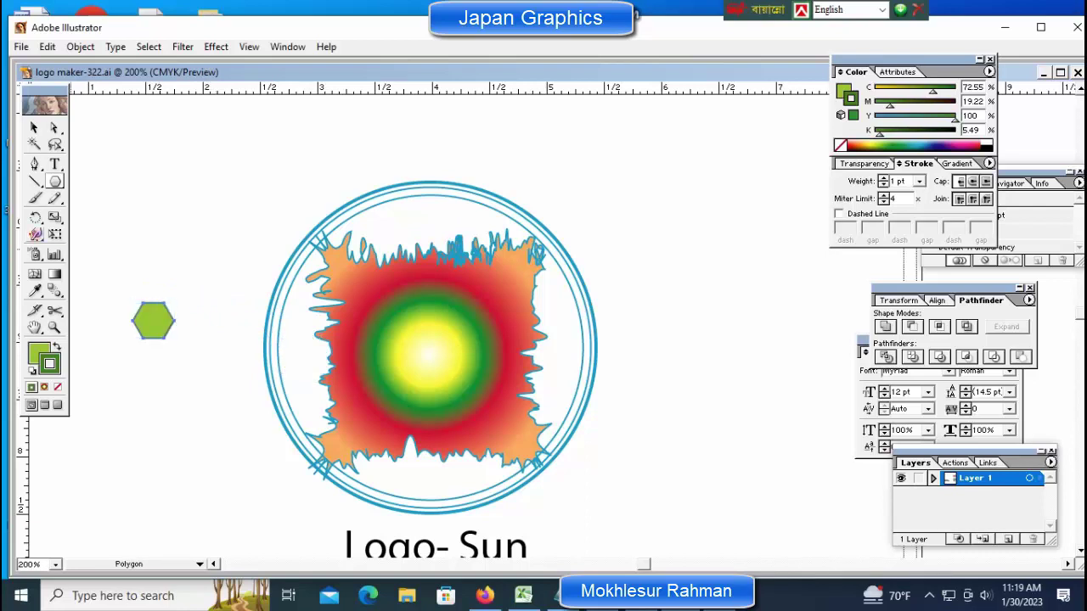
- Warp the green hexagon into a leaf-shaped oval and move it inside the ring's left edge
left_click(34, 234)
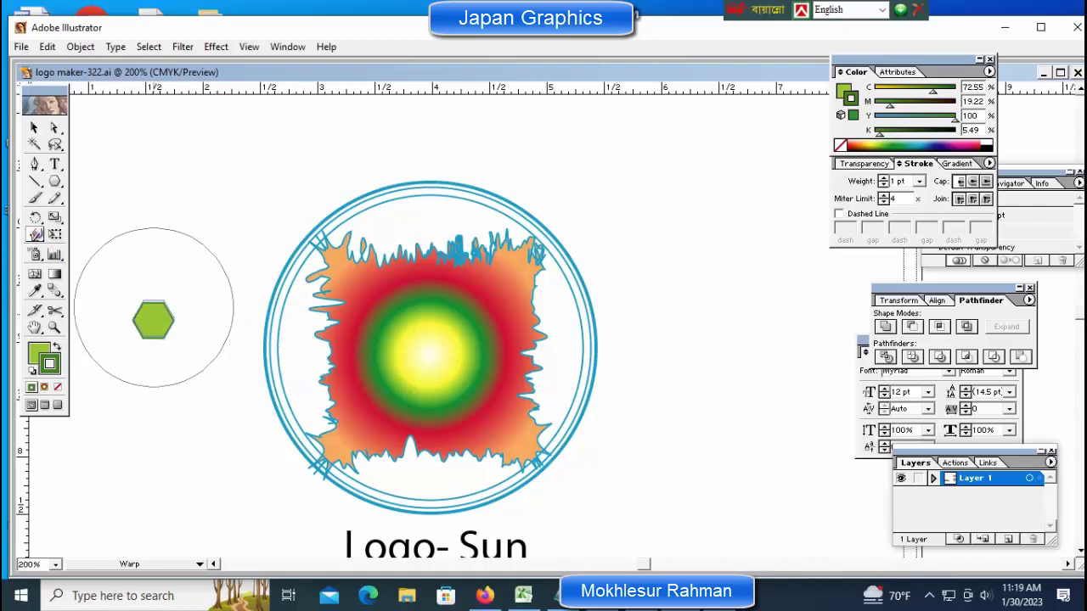
left_click_drag(159, 311, 175, 311)
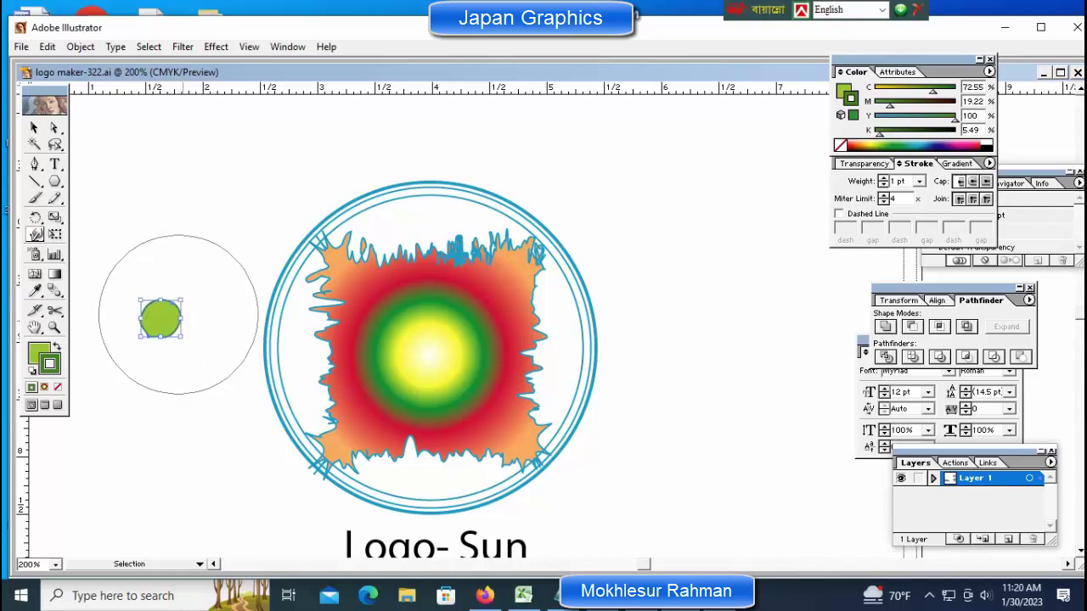
left_click_drag(178, 315, 178, 315)
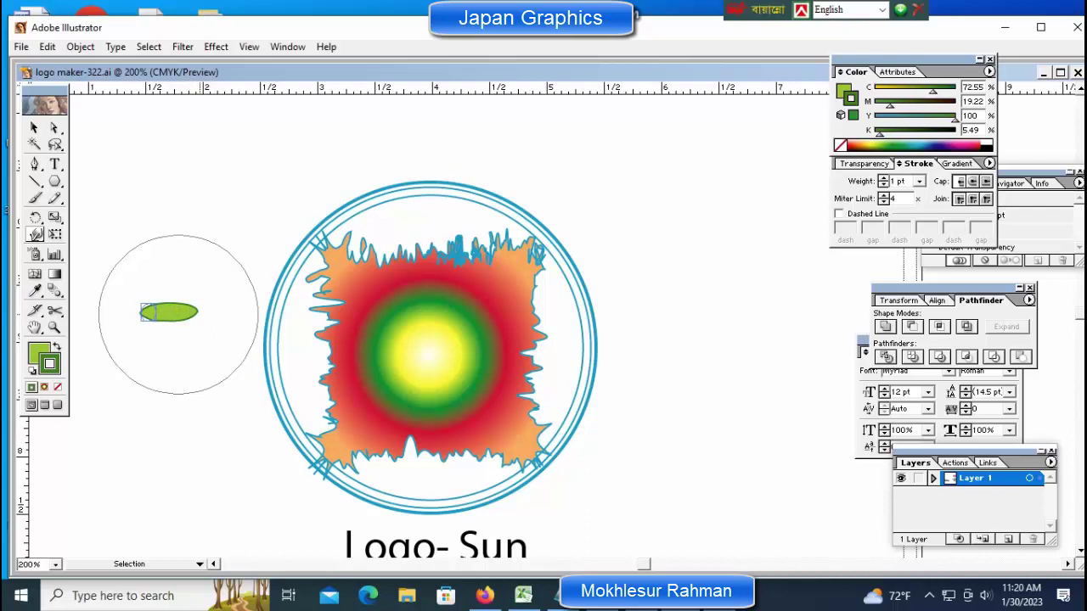
left_click_drag(178, 315, 176, 315)
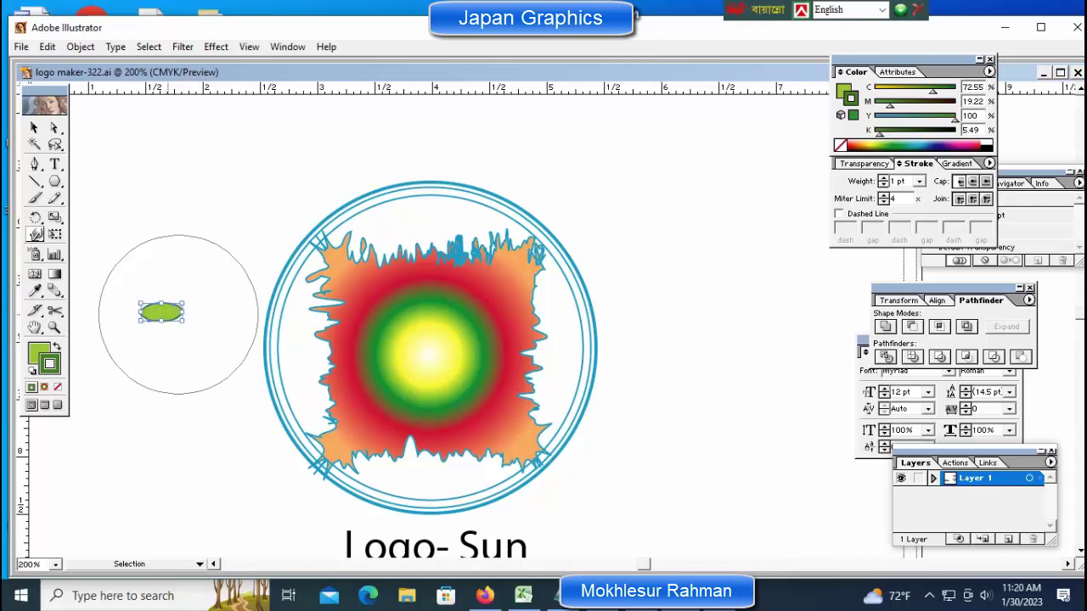
mouse_move(162, 312)
left_mouse_down()
mouse_move(280, 320)
mouse_move(299, 354)
mouse_move(561, 354)
left_mouse_up()
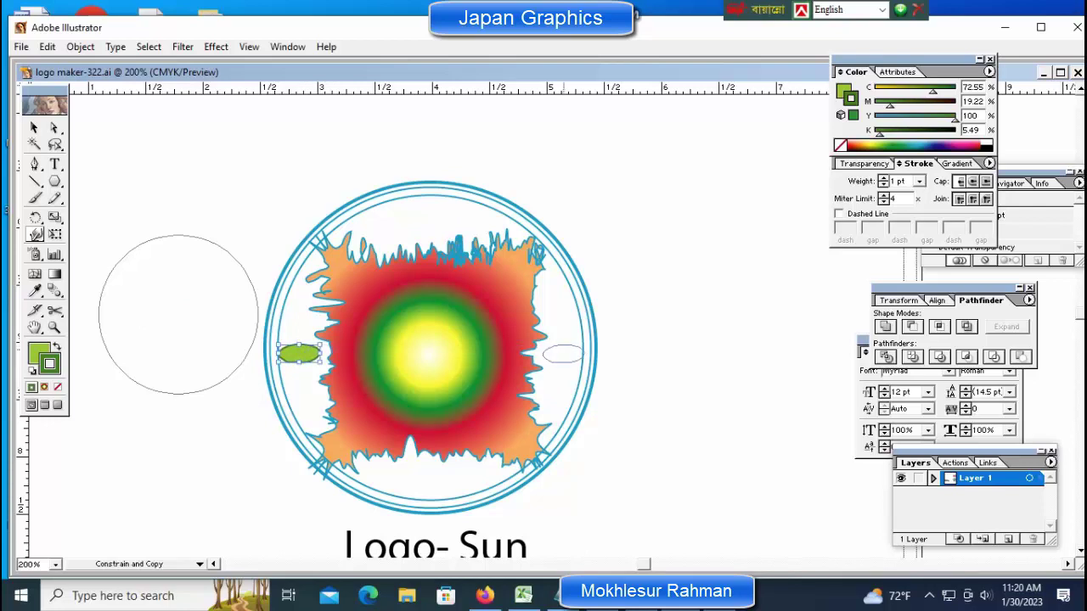
- Copy the green oval inside the ring's right side and set both leaves' stroke to None
left_click_drag(545, 352, 560, 354)
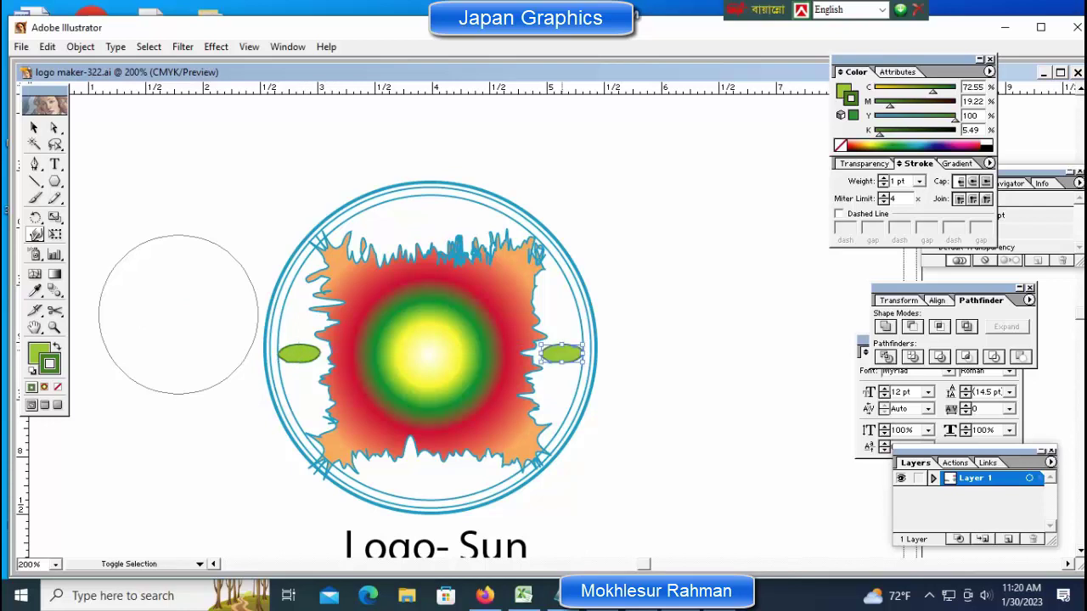
left_click_drag(100, 315, 622, 337)
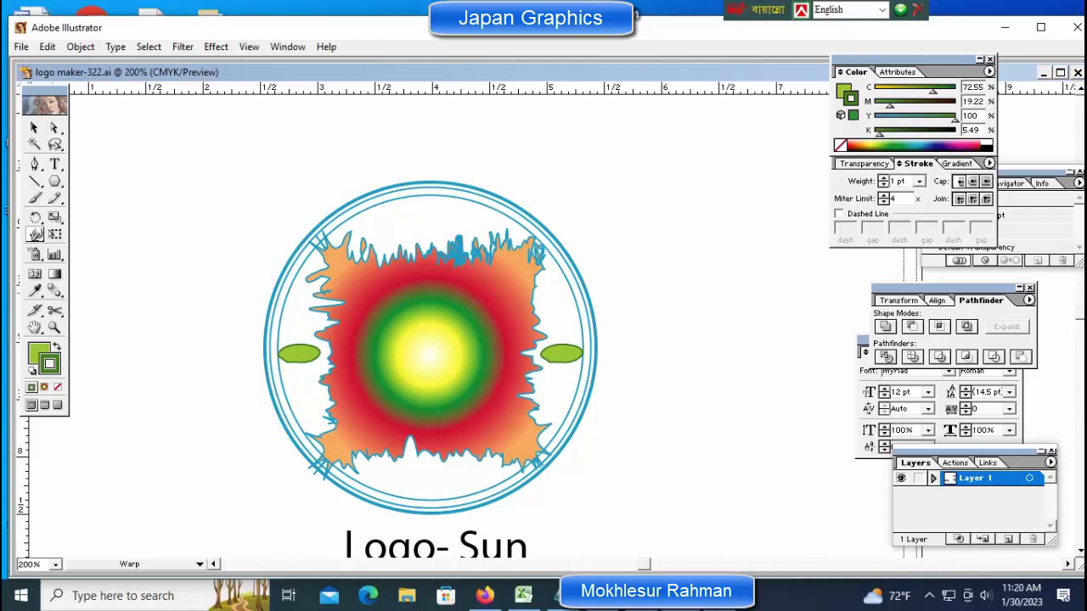
left_click(34, 128)
left_click(299, 353)
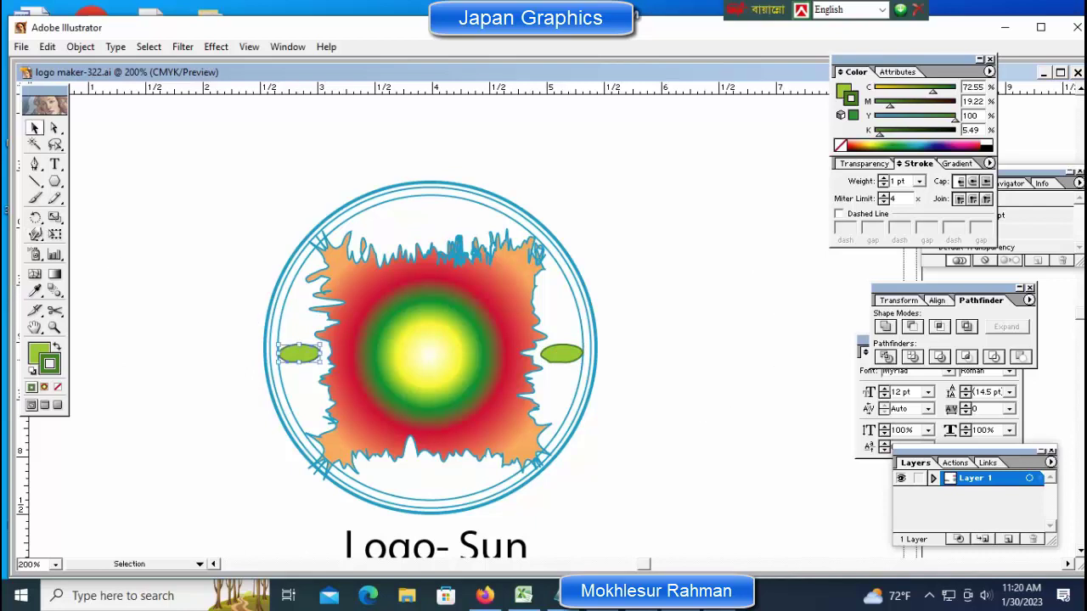
left_click(560, 354, "shift")
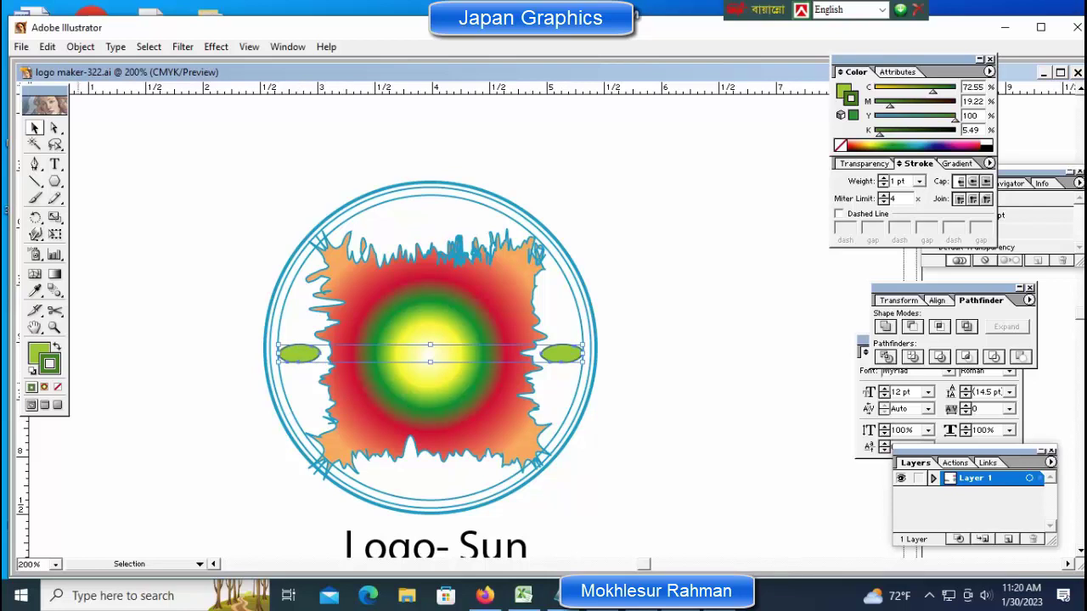
left_click(58, 387)
key("ctrl+shift+a")
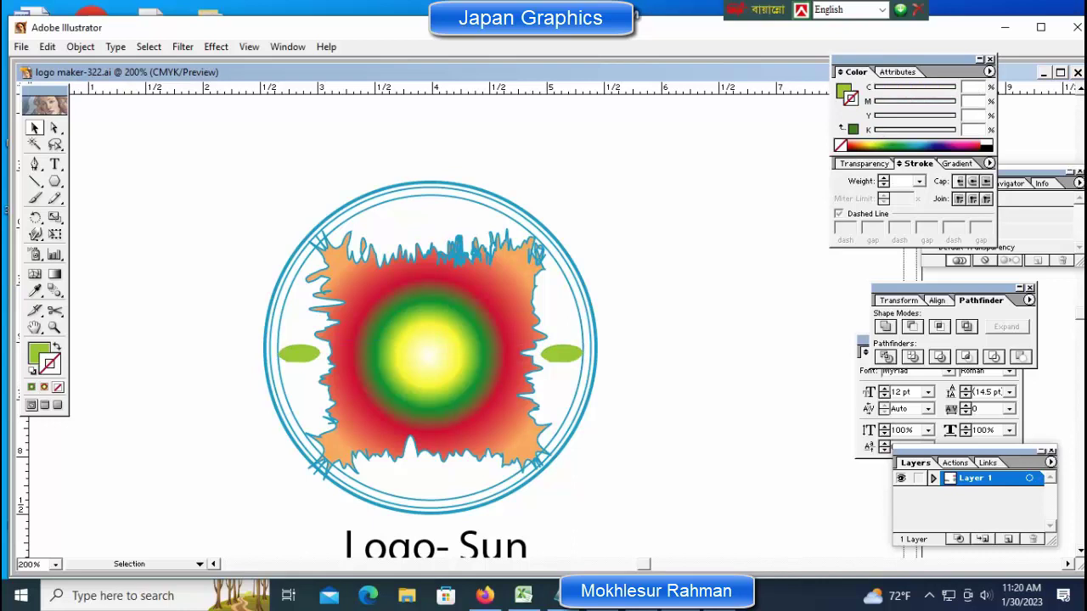
- Stretch the right leaf and undo it, then lengthen the left leaf toward the centre
left_click(560, 353)
left_click_drag(540, 353, 518, 354)
key("ctrl+shift+a")
left_click(547, 353)
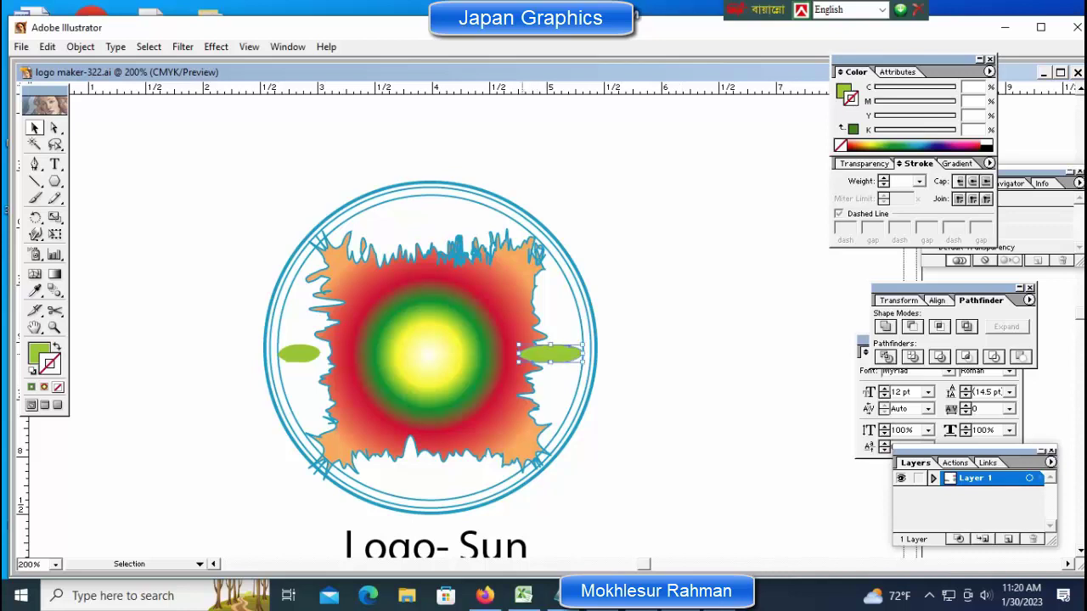
key("ctrl+z")
key("ctrl+shift+a")
left_click(299, 353)
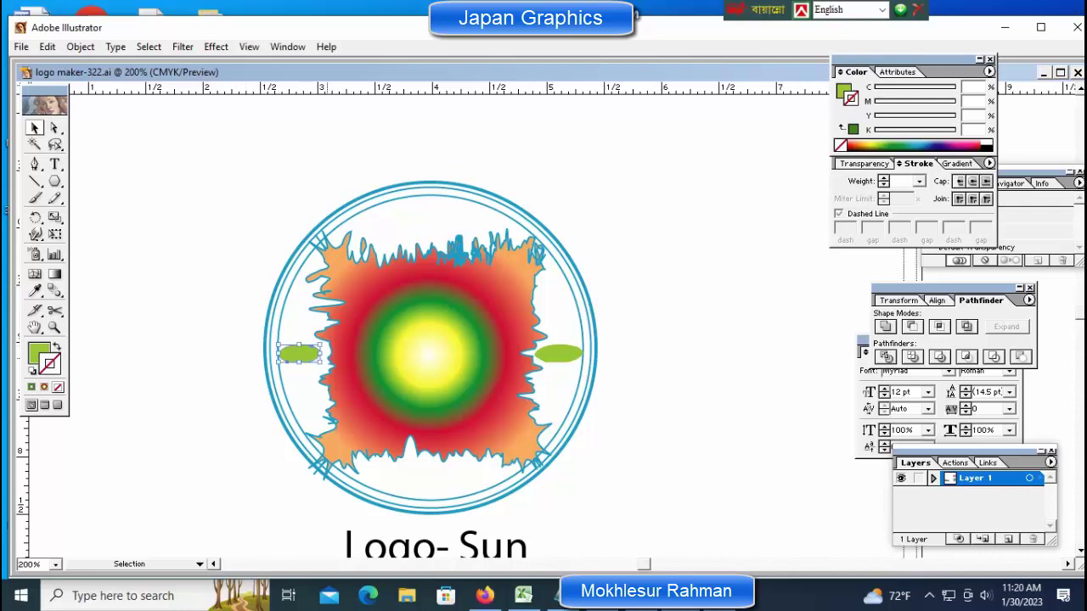
left_click_drag(321, 353, 330, 353)
key("ctrl+shift+a")
- Zoom out from 200% to 150% to view the whole sun logo and artboard
key("ctrl+minus")
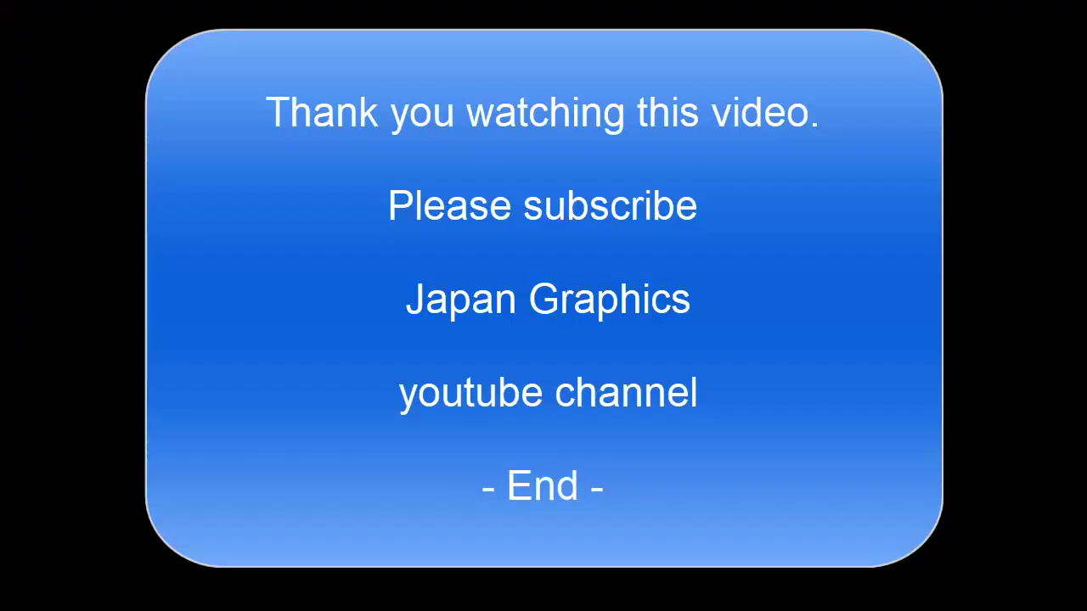